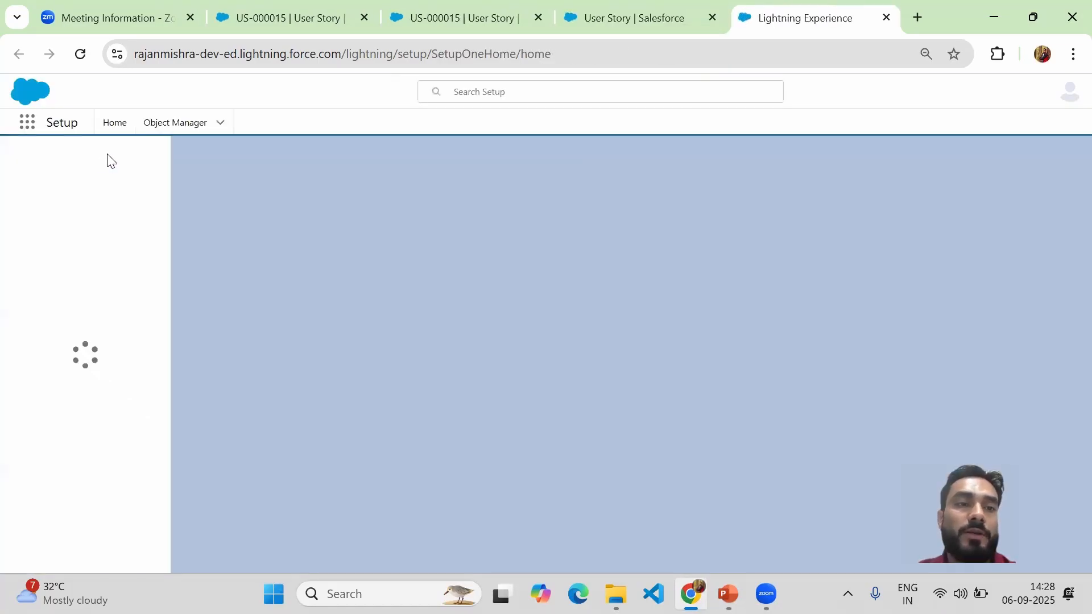
pyautogui.click(73, 161)
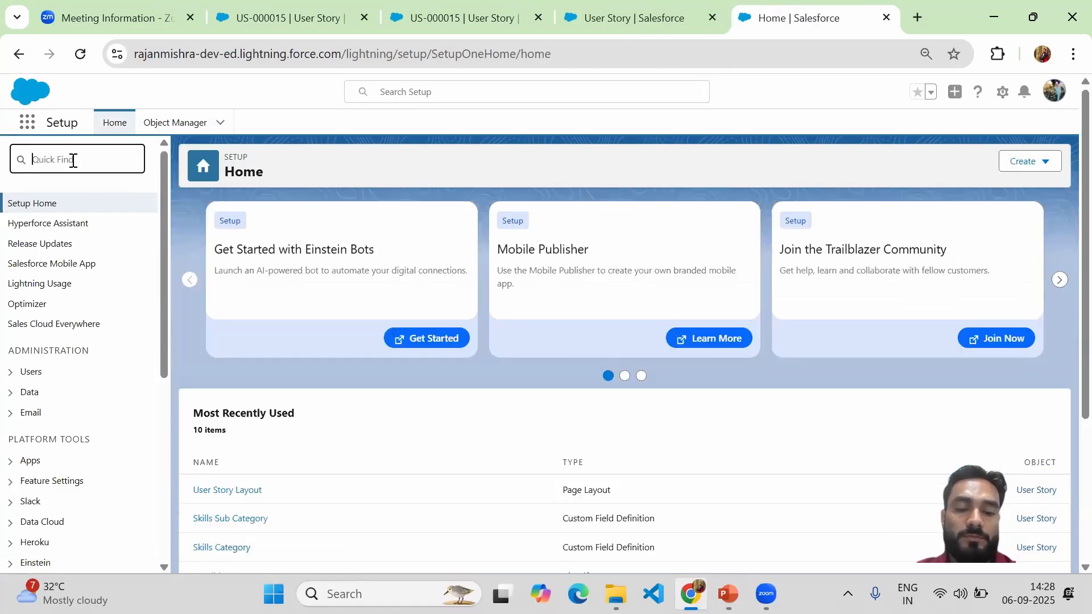
pyautogui.write('valida')
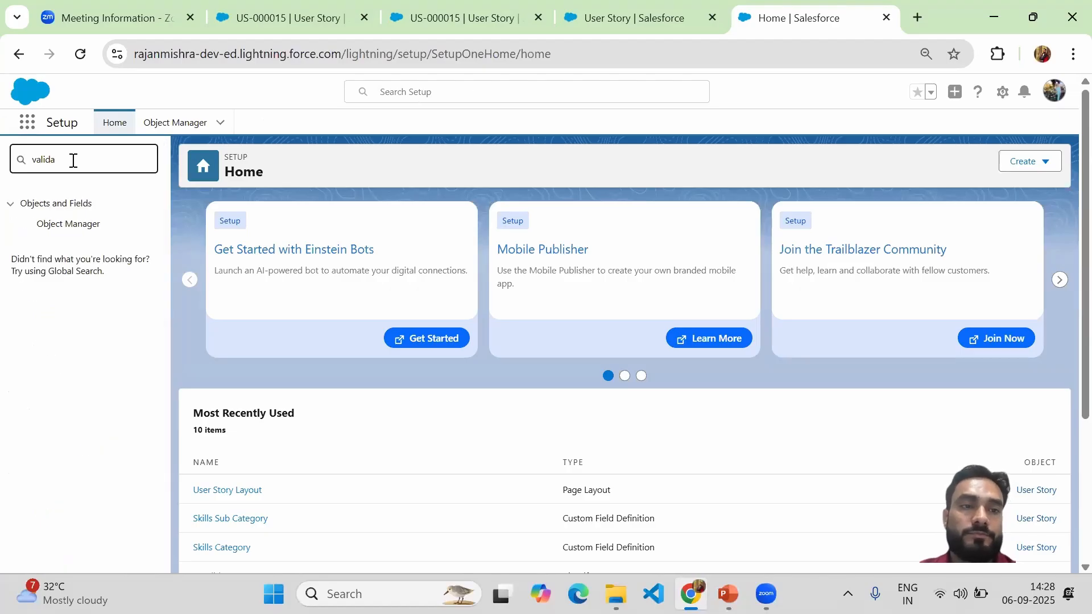
pyautogui.press('BackSpace')
pyautogui.press('BackSpace')
pyautogui.press('BackSpace')
pyautogui.press('BackSpace')
pyautogui.press('BackSpace')
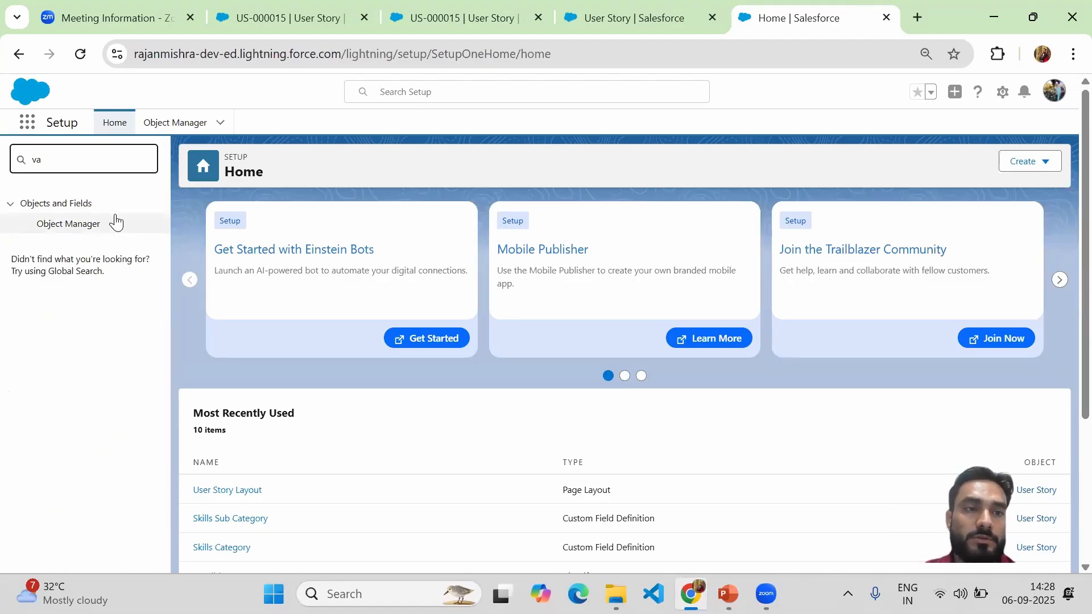
# Step: Find the User Story custom object in Object Manager by searching for "use" and open it
pyautogui.click(168, 121)
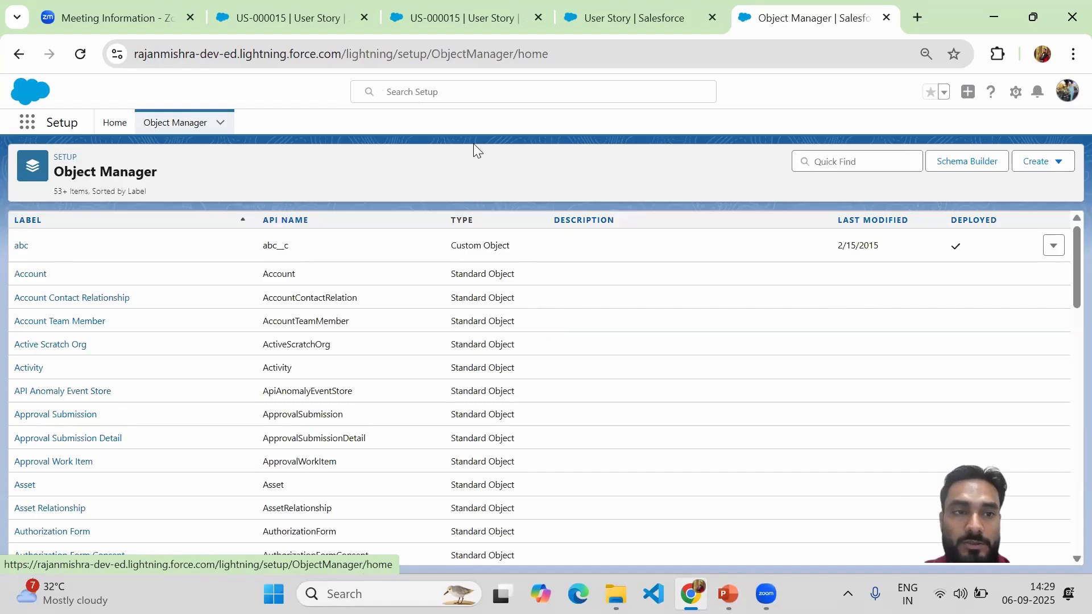
pyautogui.click(845, 161)
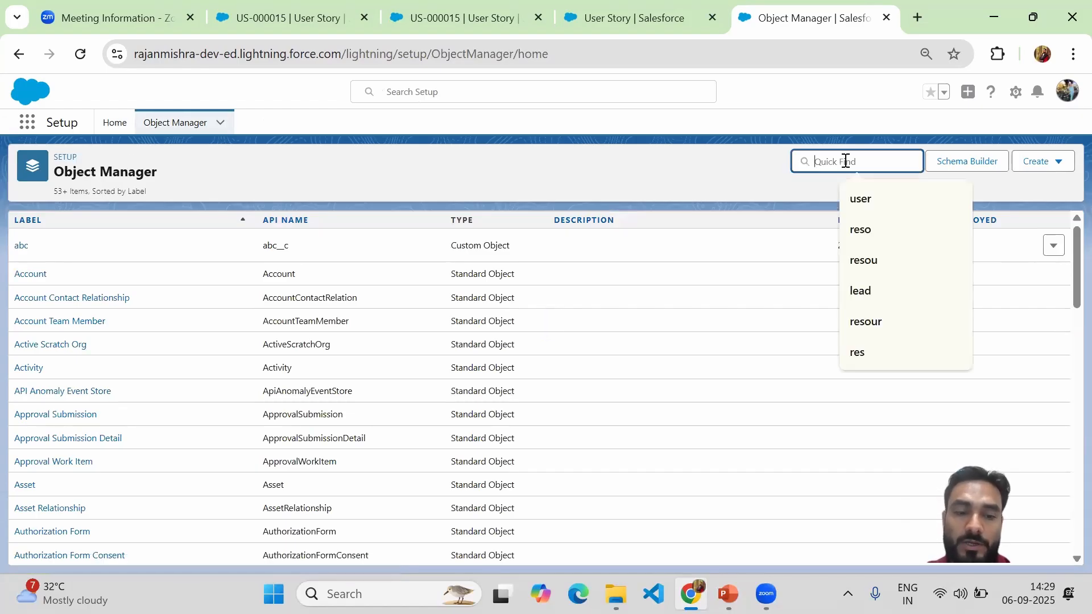
pyautogui.write('use')
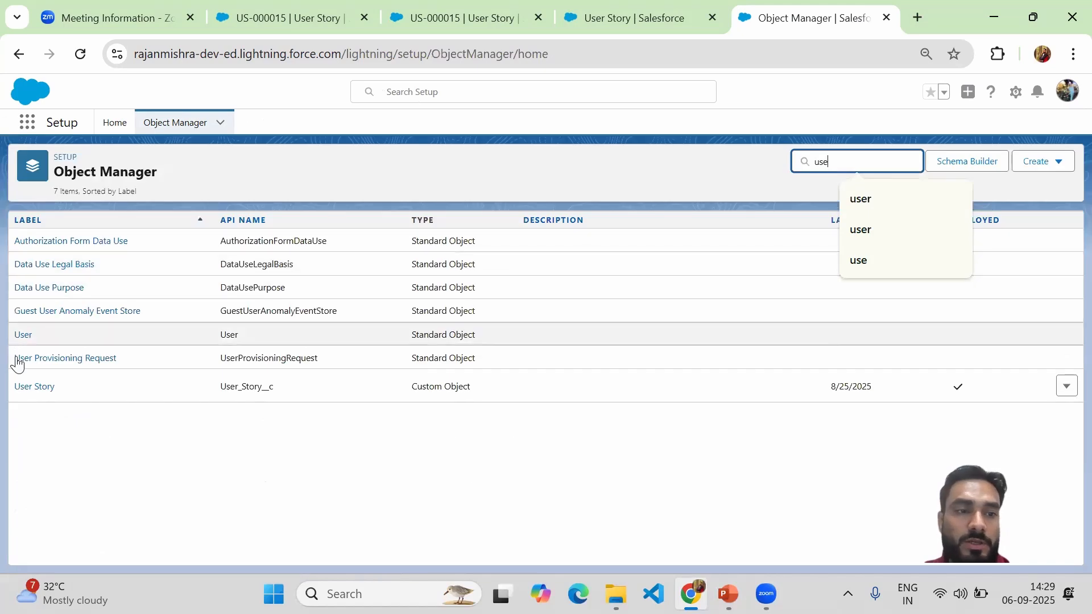
pyautogui.click(31, 391)
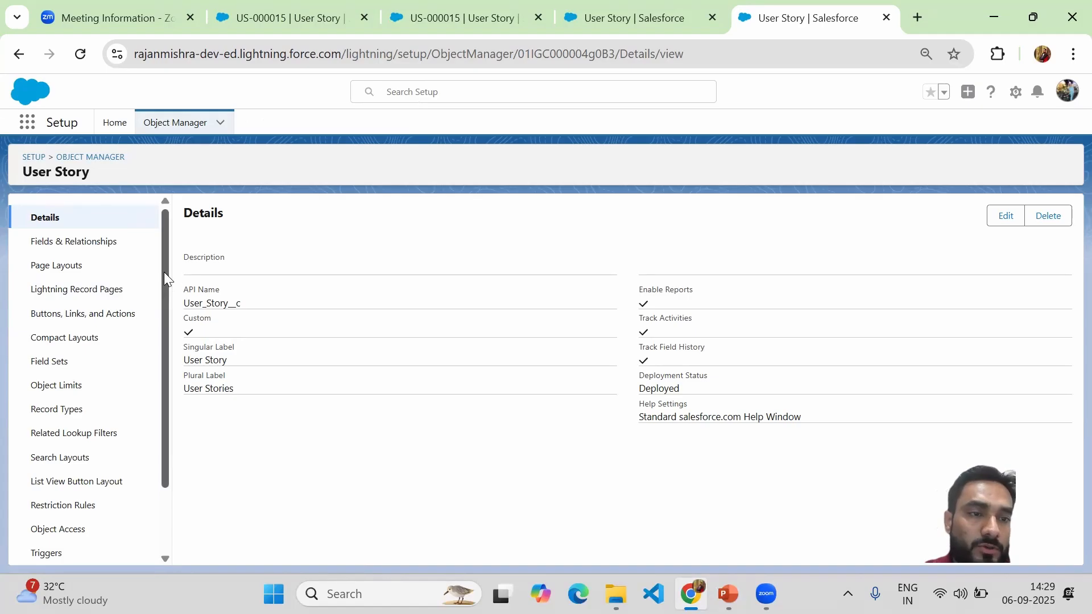
# Step: Open the User Story object's validation rules and start a new rule
pyautogui.moveTo(164, 274); pyautogui.dragTo(174, 359)
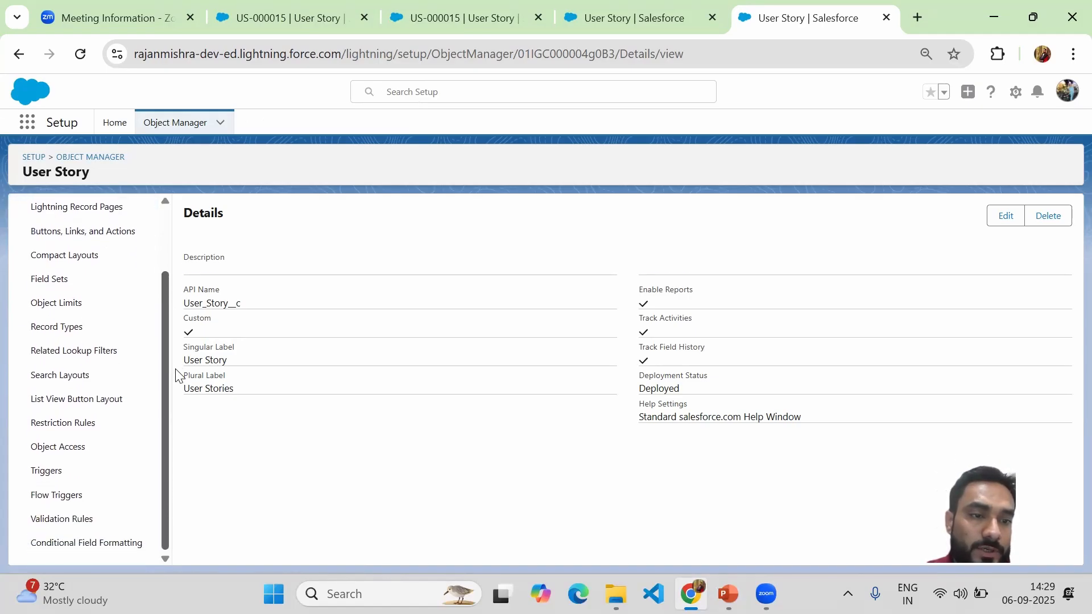
pyautogui.click(60, 524)
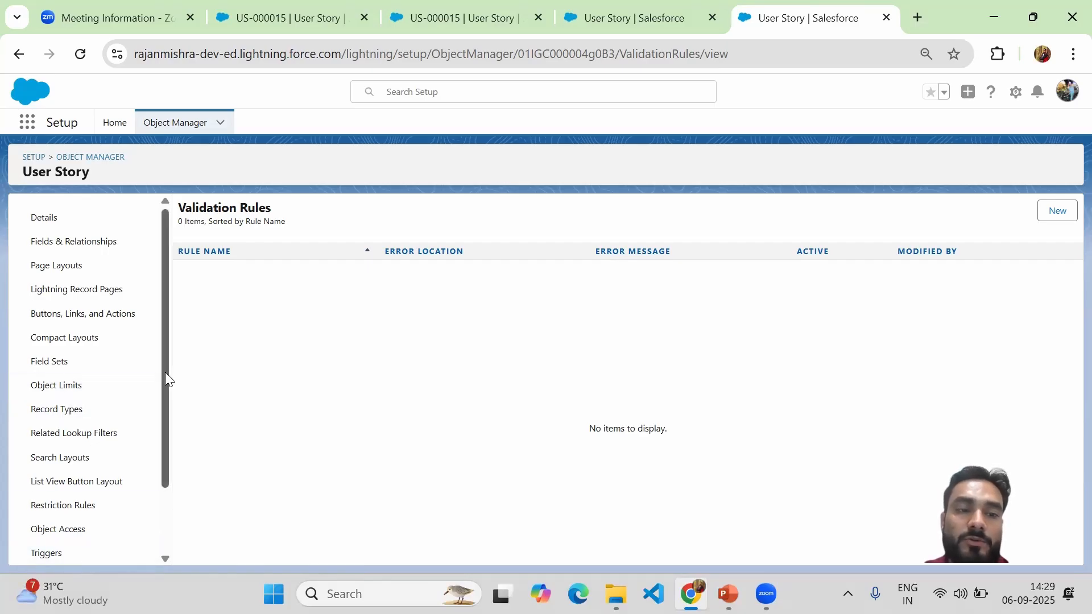
pyautogui.moveTo(165, 373); pyautogui.dragTo(173, 490)
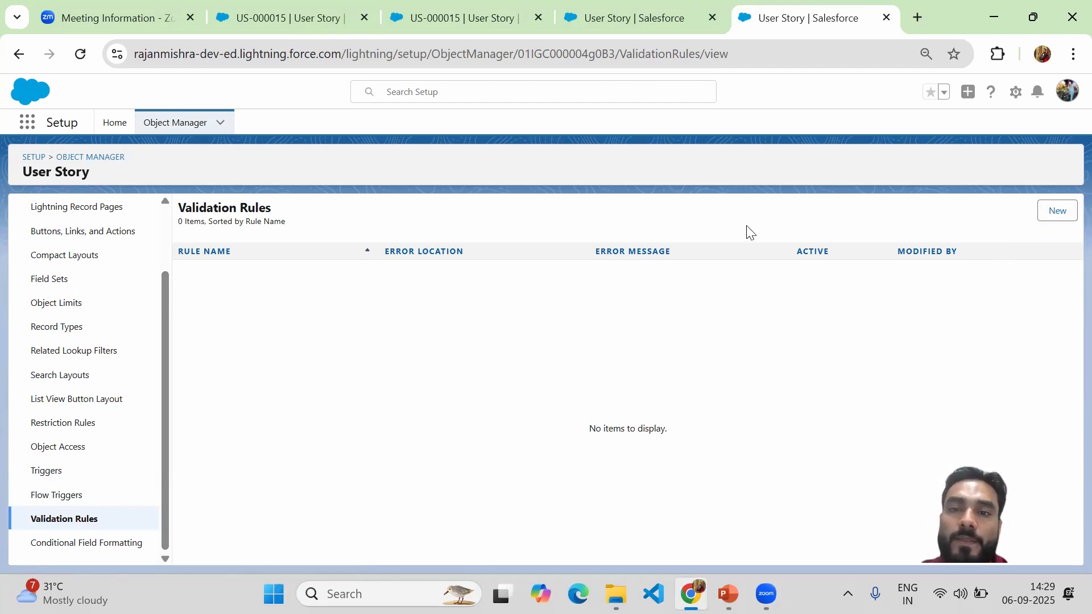
pyautogui.click(1054, 218)
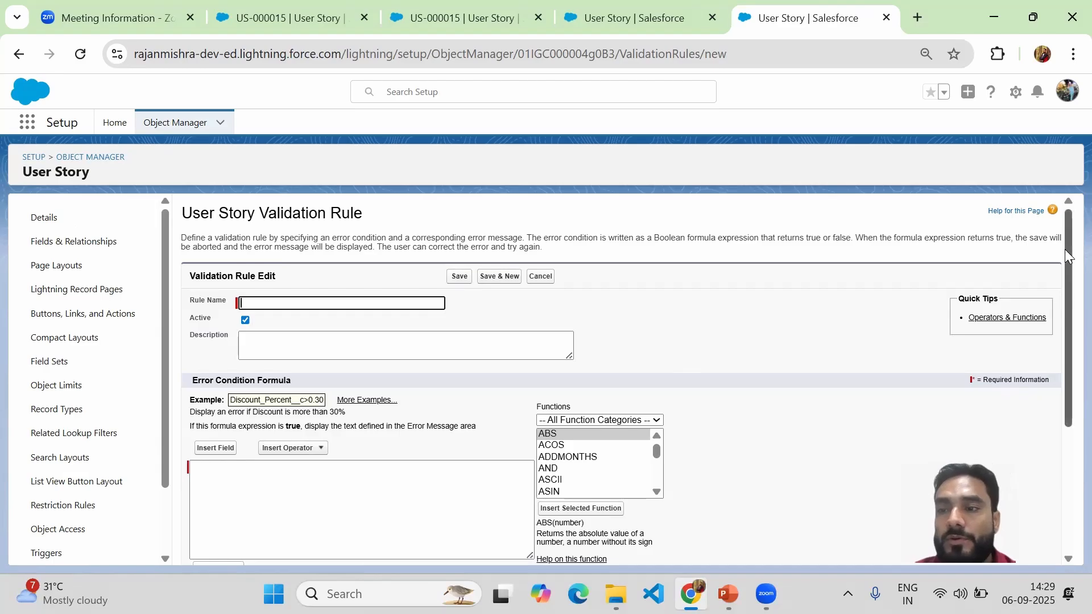
pyautogui.moveTo(1068, 256)
pyautogui.mouseDown()
pyautogui.moveTo(1067, 276)
pyautogui.moveTo(1066, 247)
pyautogui.mouseUp()
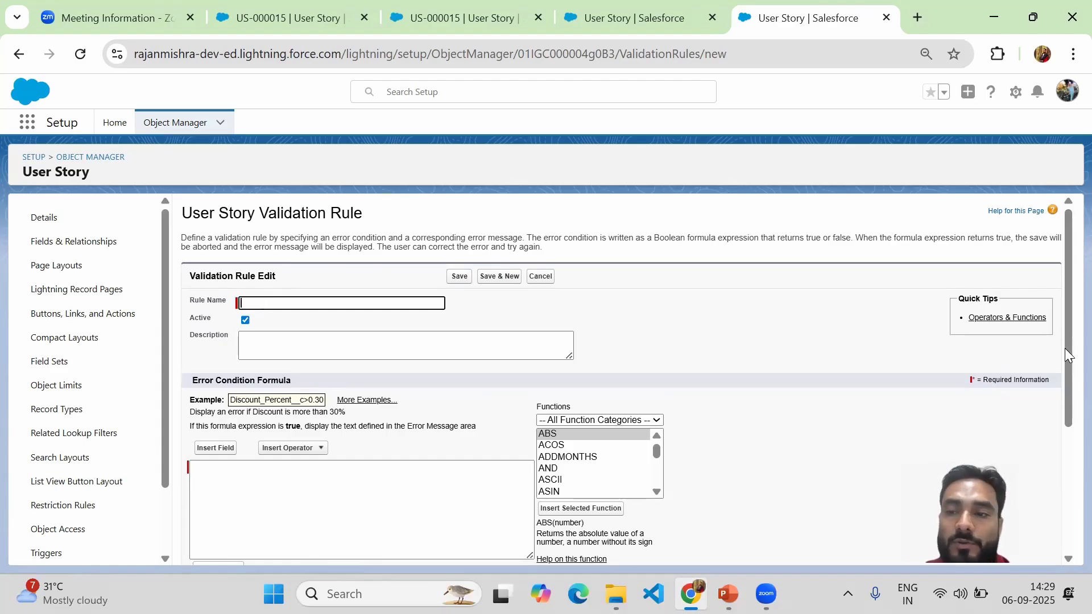
pyautogui.moveTo(1067, 302); pyautogui.dragTo(1052, 228)
# Step: Set the Actual Completion Date of user story US-000015 to 9/3/2025 and save the record
pyautogui.click(614, 18)
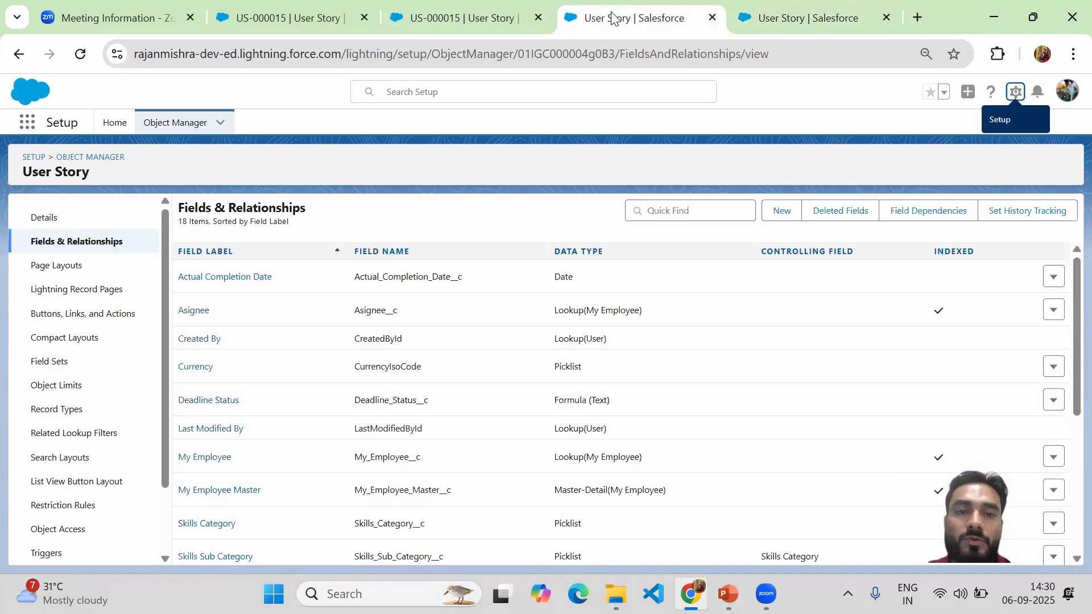
pyautogui.click(428, 16)
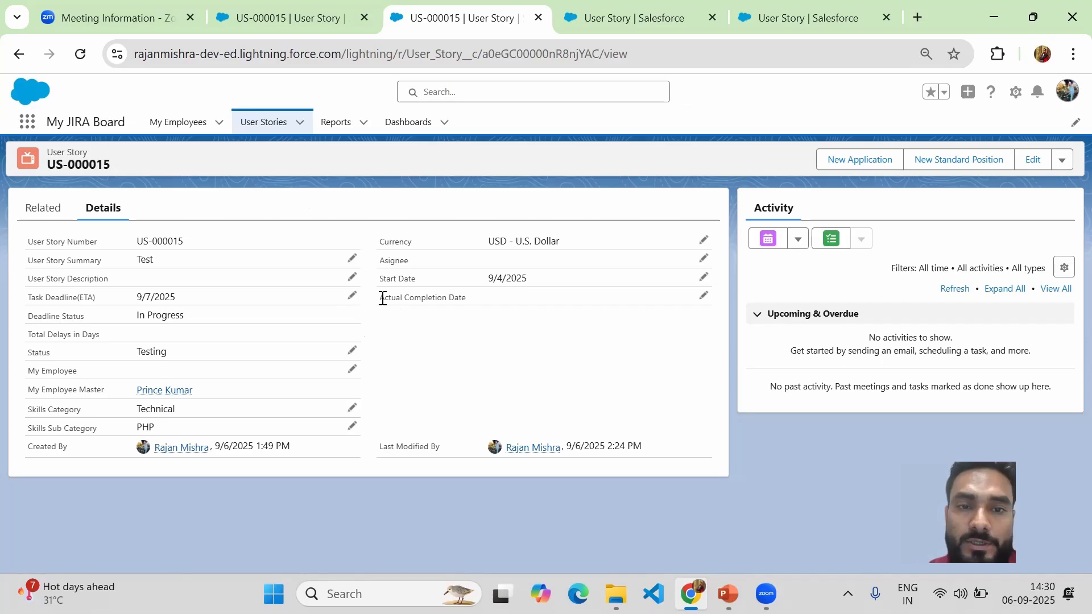
pyautogui.moveTo(381, 298); pyautogui.dragTo(467, 305)
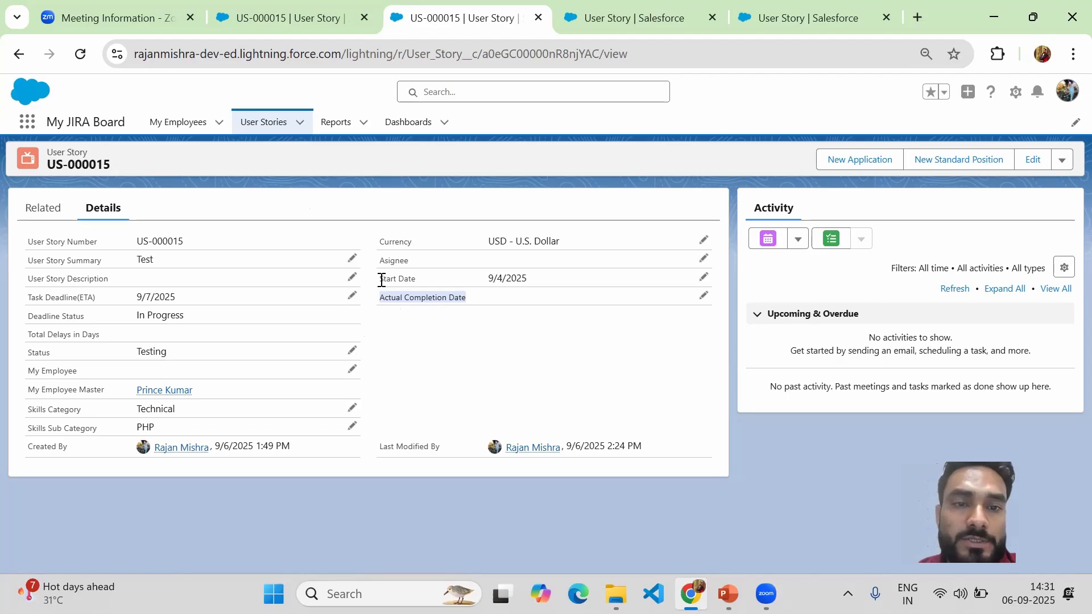
pyautogui.moveTo(382, 280); pyautogui.dragTo(419, 282)
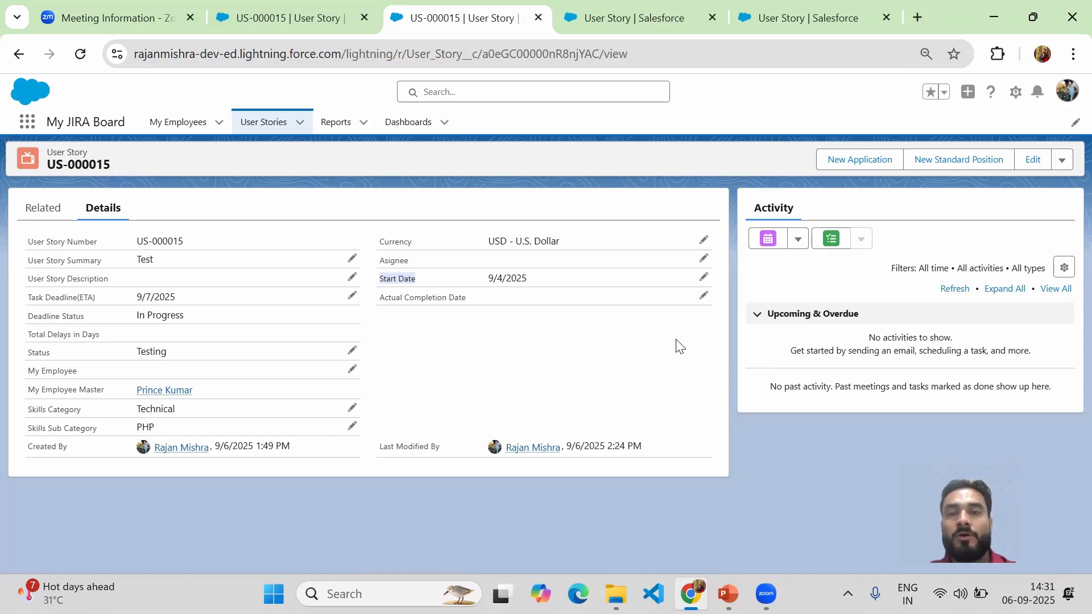
pyautogui.click(704, 296)
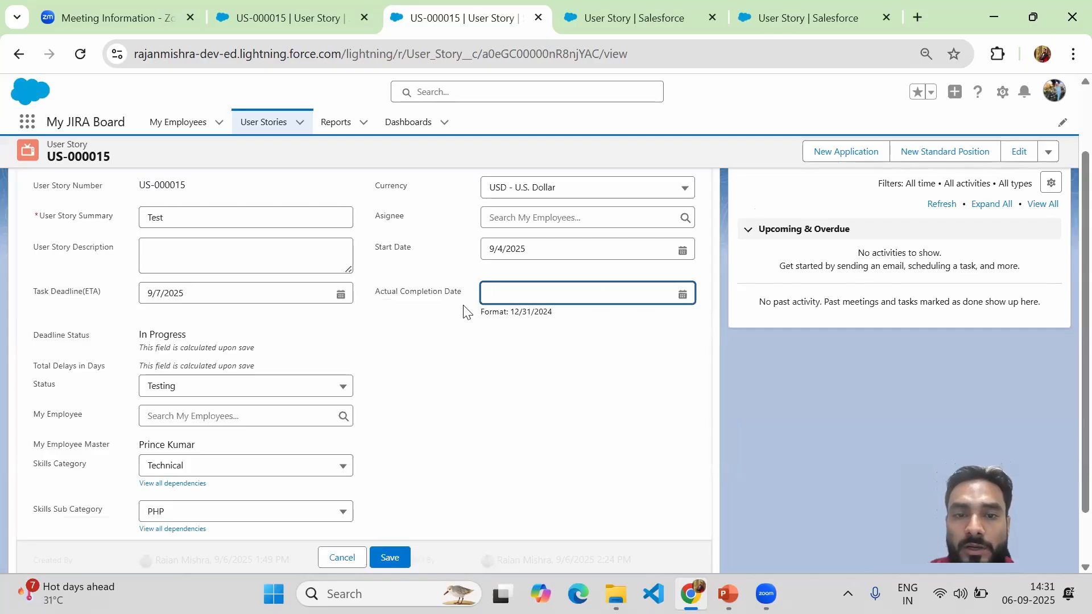
pyautogui.click(682, 293)
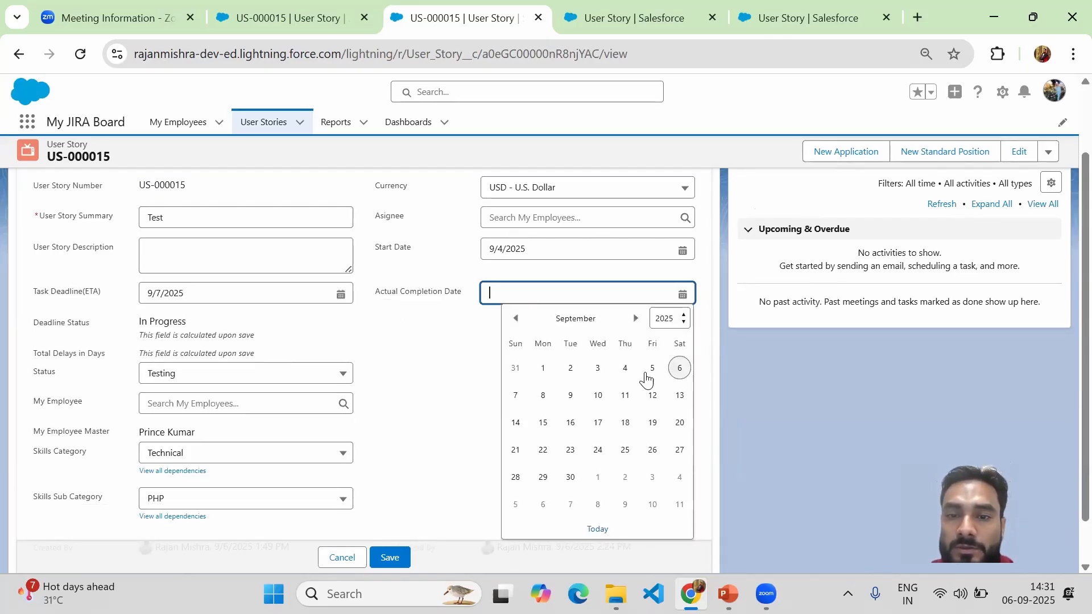
pyautogui.click(597, 369)
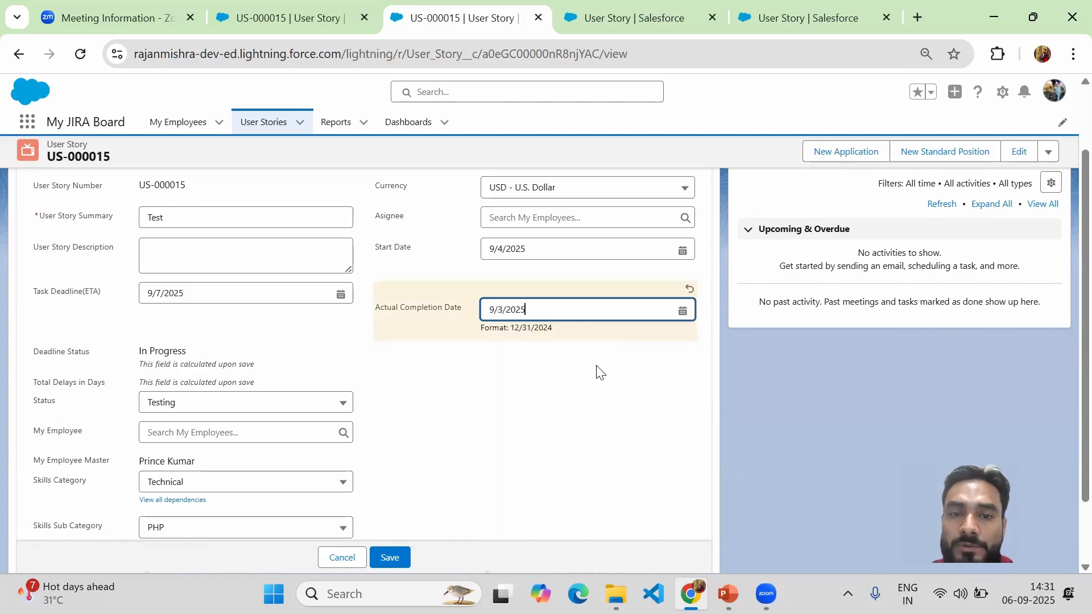
pyautogui.click(383, 547)
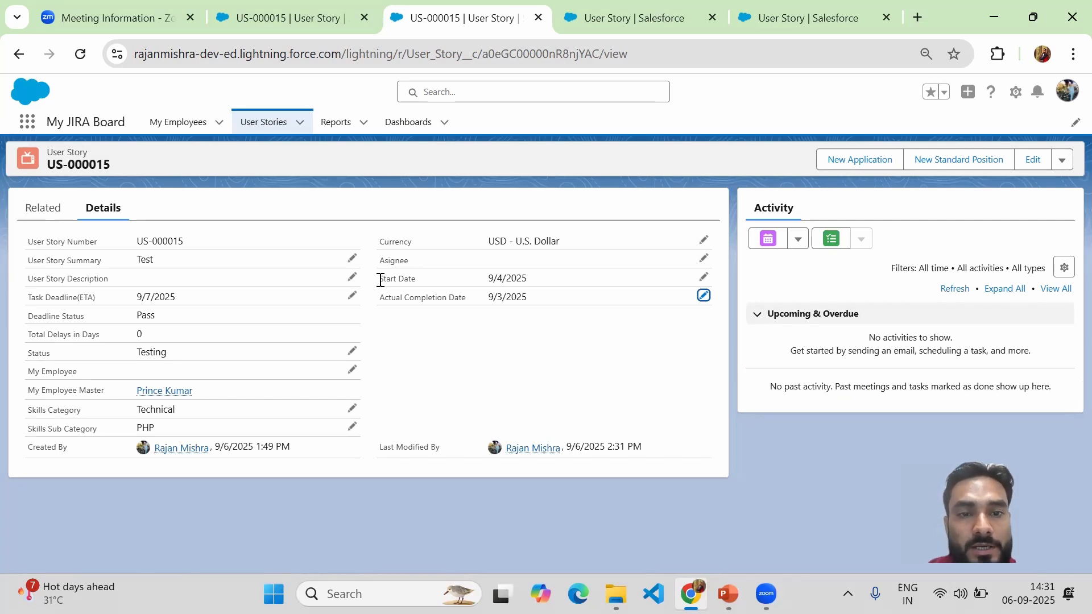
# Step: Compare the Start Date with the Actual Completion Date on the user story record
pyautogui.moveTo(381, 280); pyautogui.dragTo(445, 278)
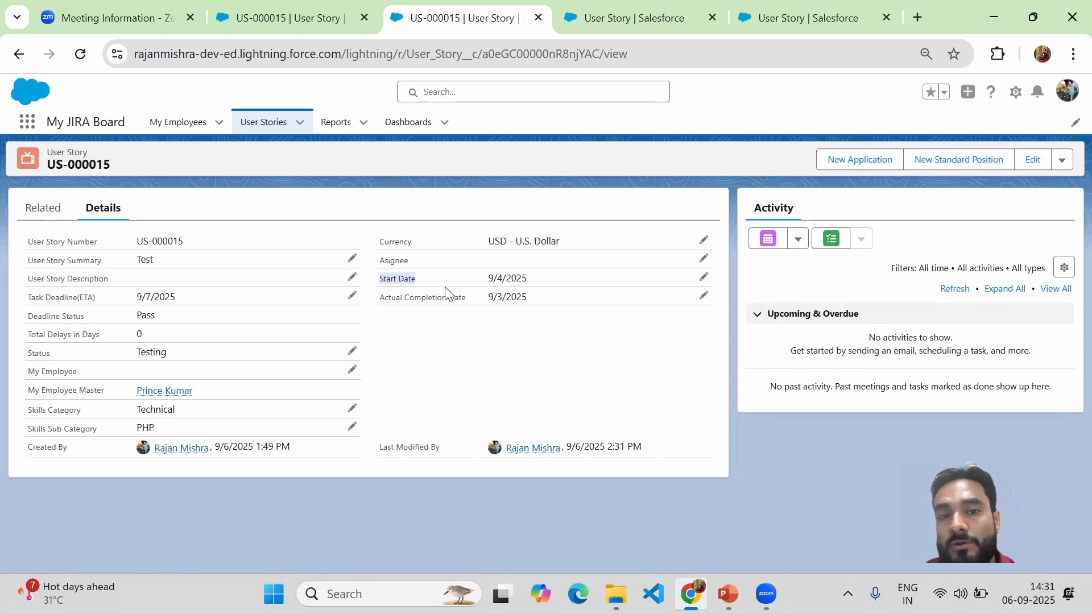
pyautogui.moveTo(378, 300); pyautogui.dragTo(539, 305)
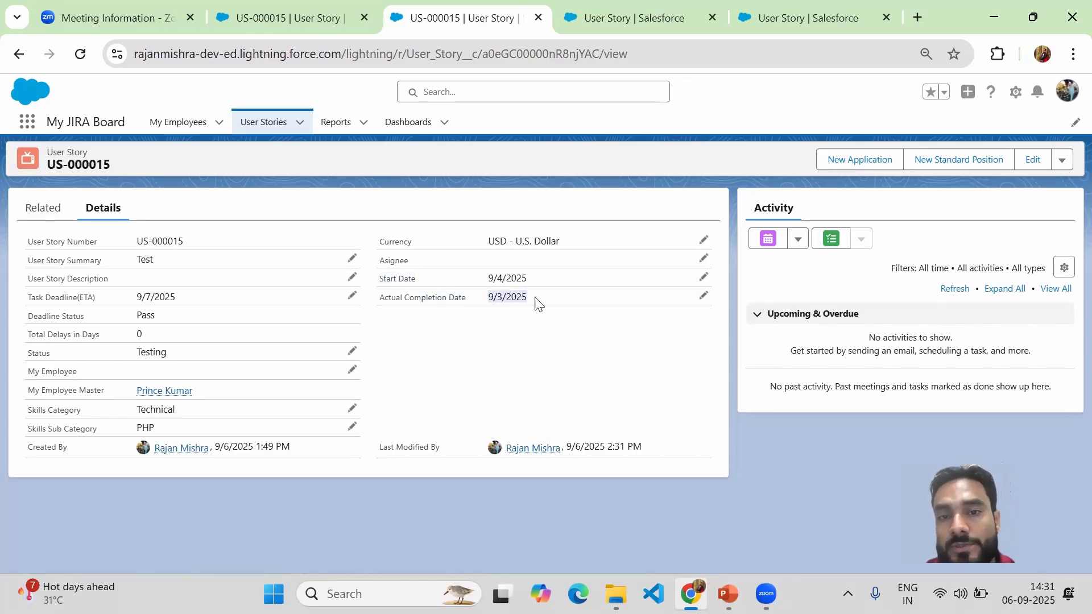
pyautogui.click(507, 334)
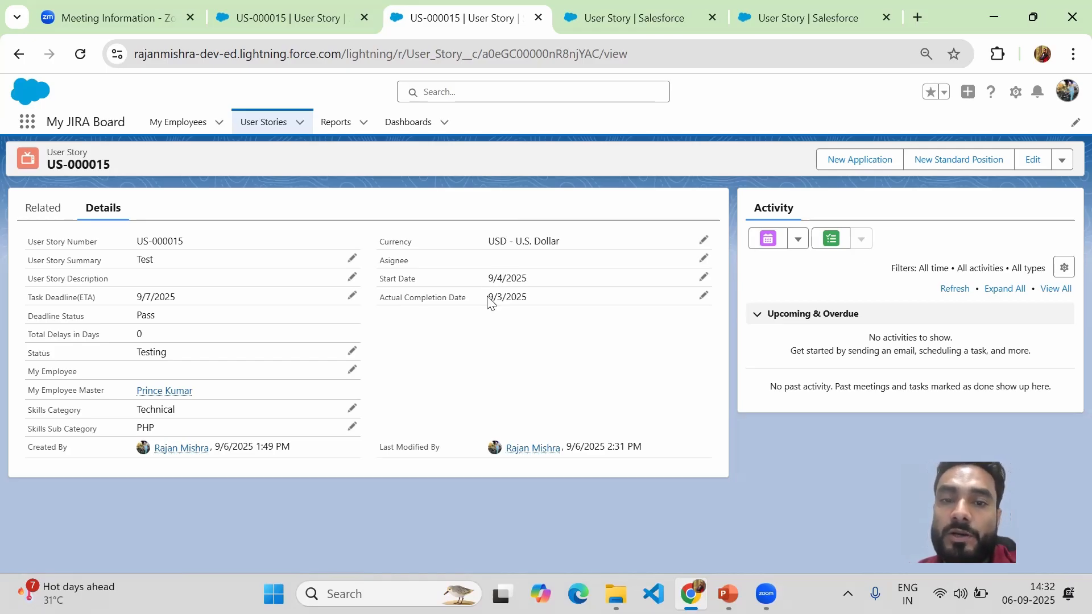
pyautogui.moveTo(488, 297); pyautogui.dragTo(527, 298)
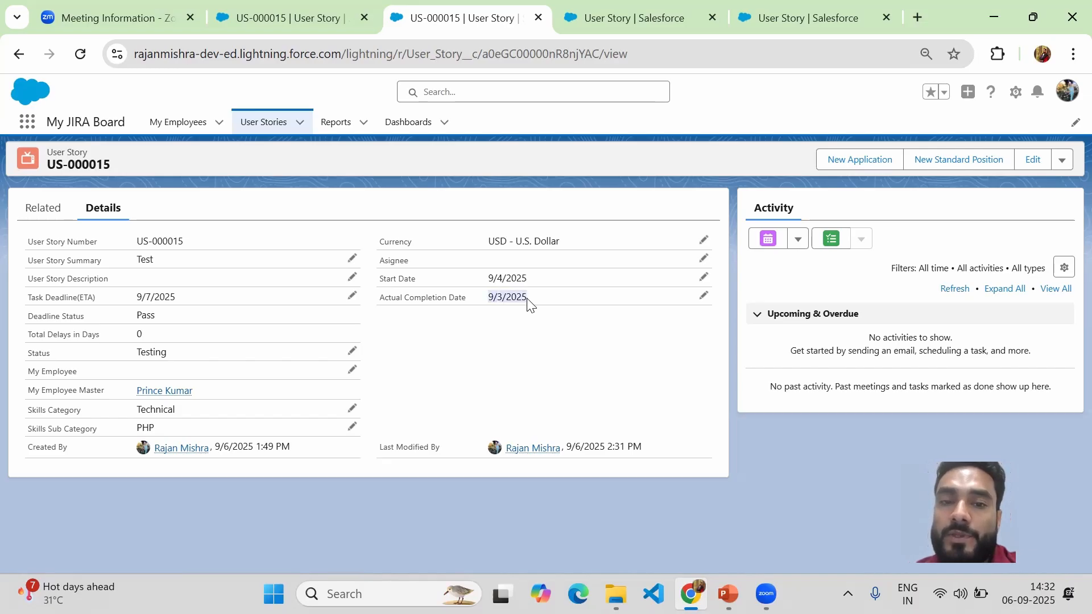
pyautogui.click(445, 346)
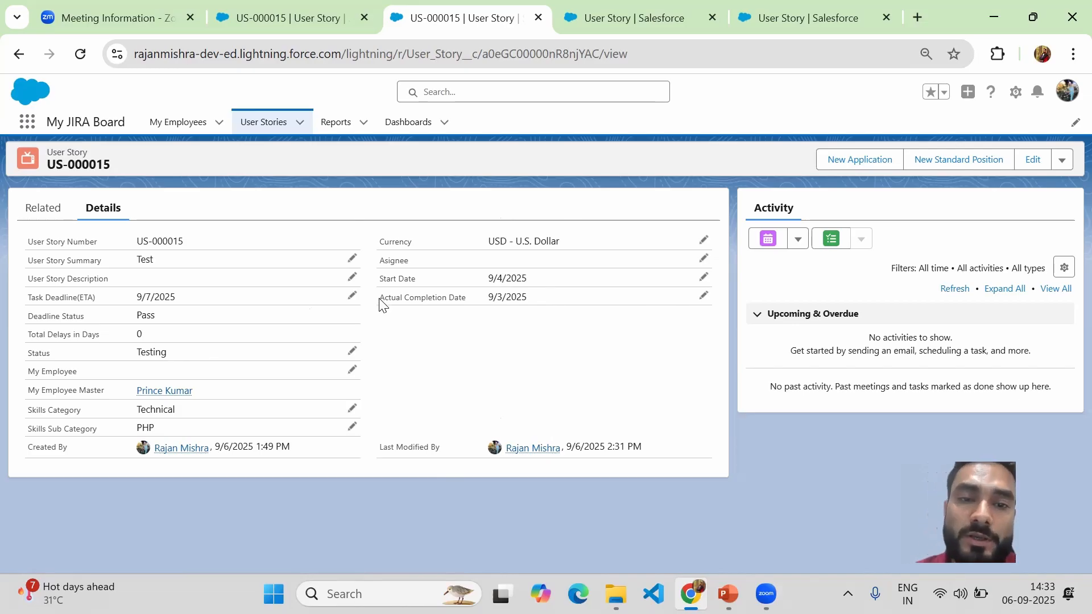
# Step: Copy the field label "Actual Completion Date" from the user story record into the new validation rule's name
pyautogui.moveTo(378, 297); pyautogui.dragTo(470, 304)
pyautogui.hotkey('ctrl', 'c')
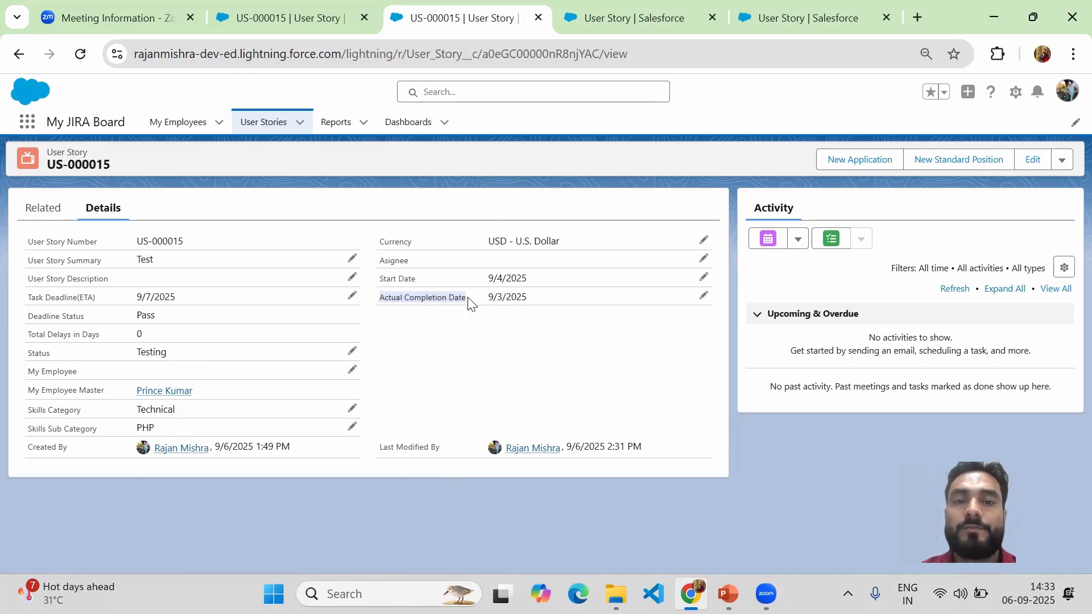
pyautogui.click(780, 17)
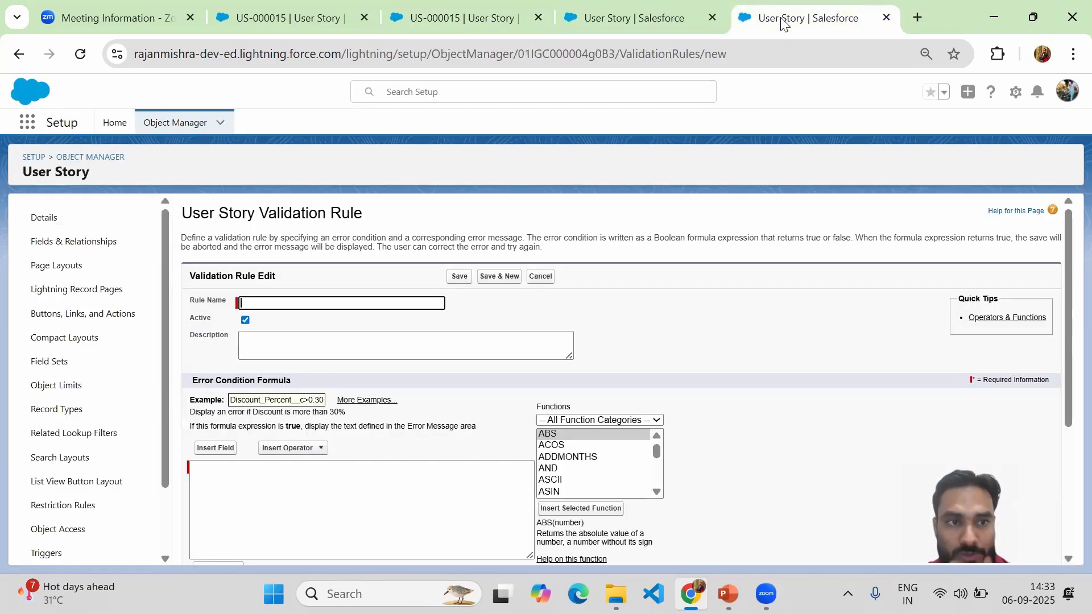
pyautogui.click(623, 28)
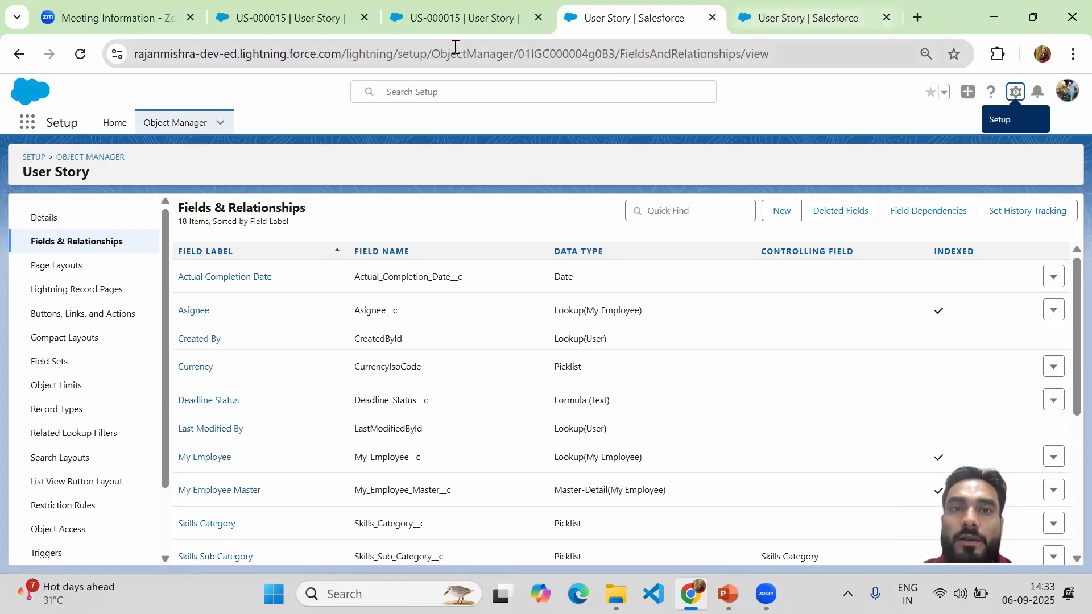
pyautogui.click(467, 18)
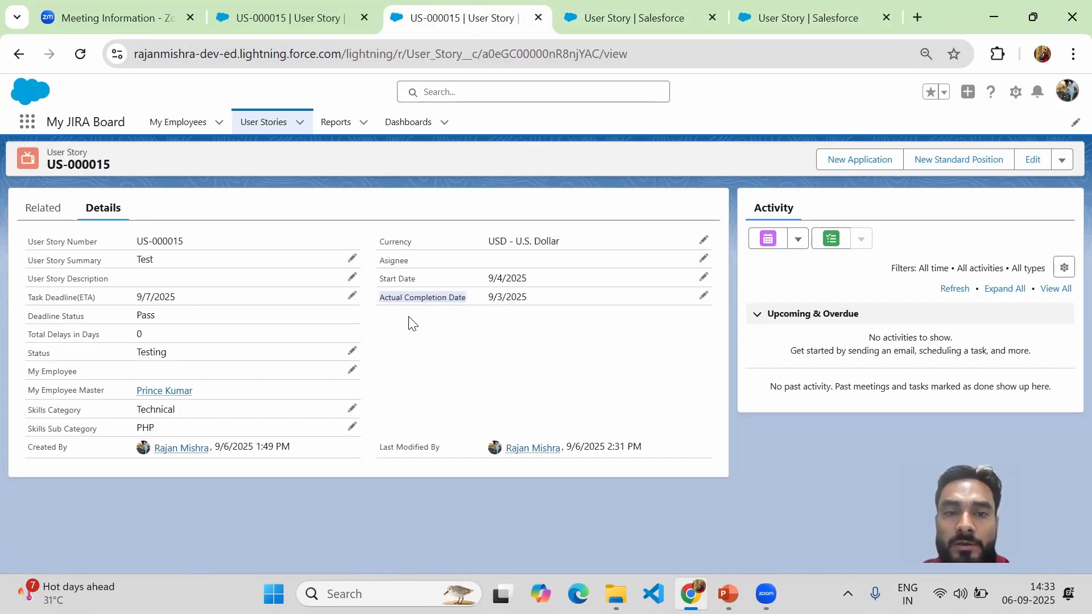
pyautogui.click(795, 19)
pyautogui.hotkey('ctrl', 'v')
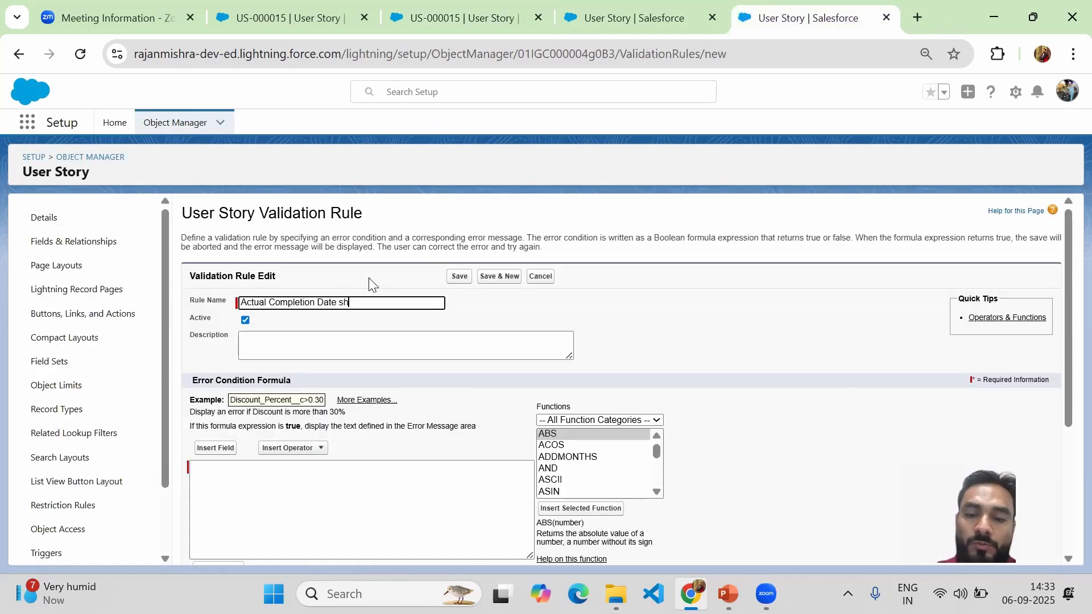
pyautogui.write('should be g')
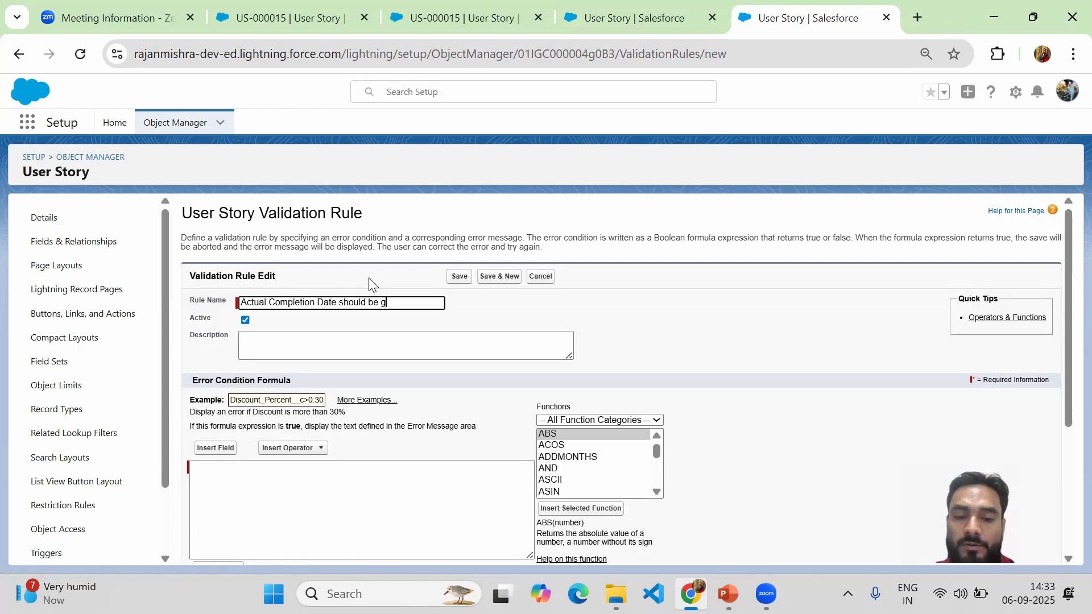
pyautogui.write('reater')
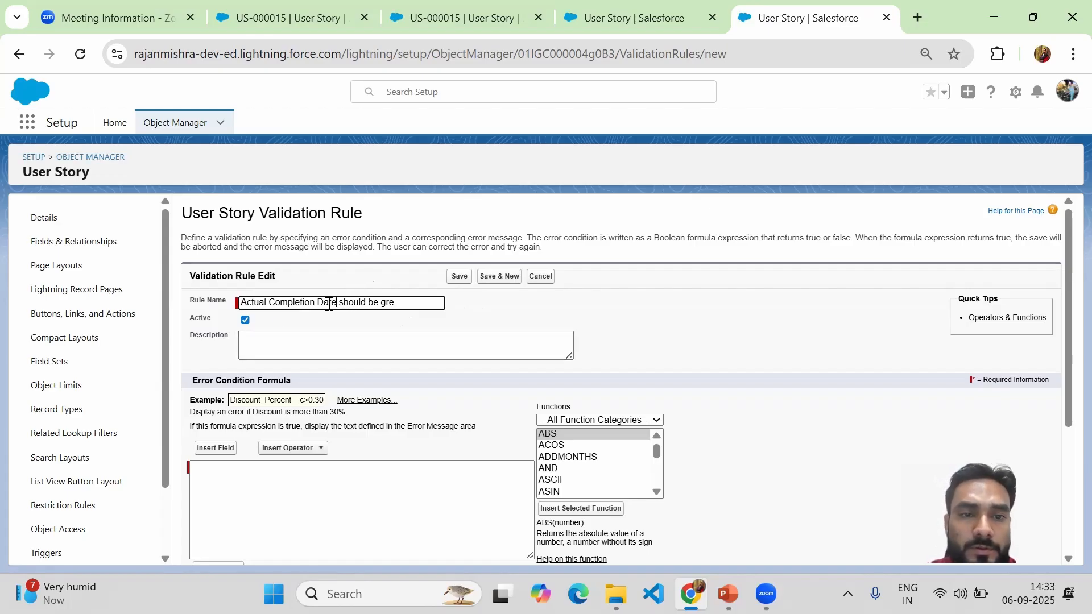
pyautogui.doubleClick(328, 303)
pyautogui.press('BackSpace')
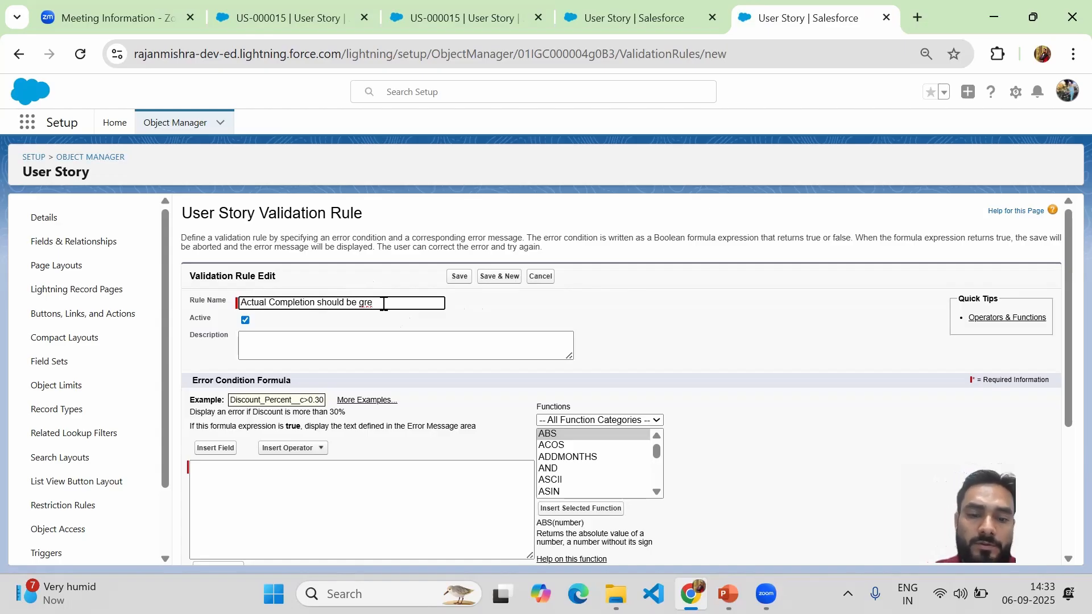
pyautogui.write('ter t')
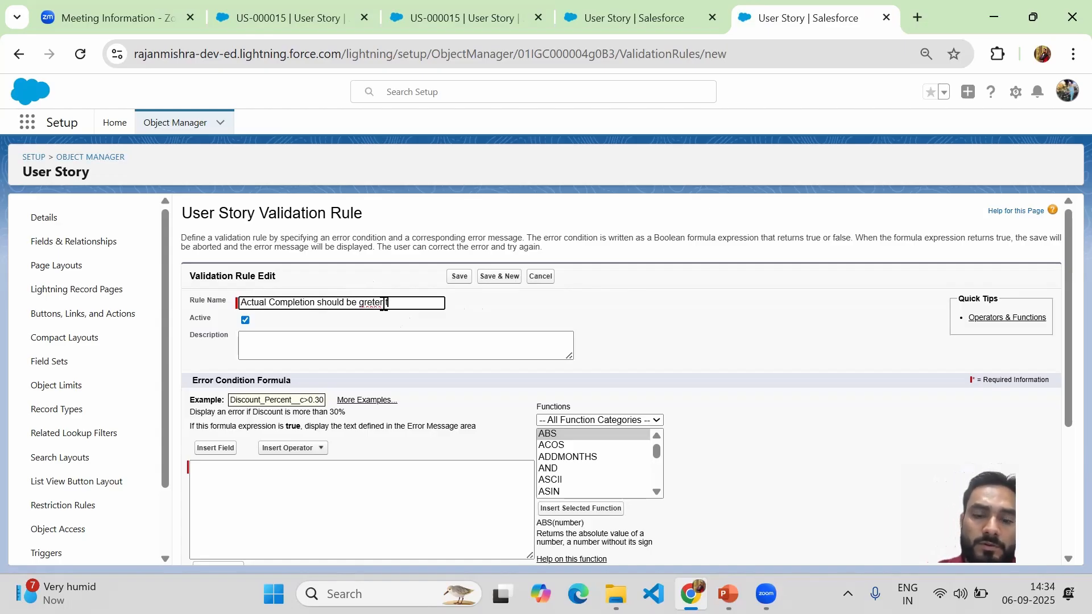
pyautogui.write('han')
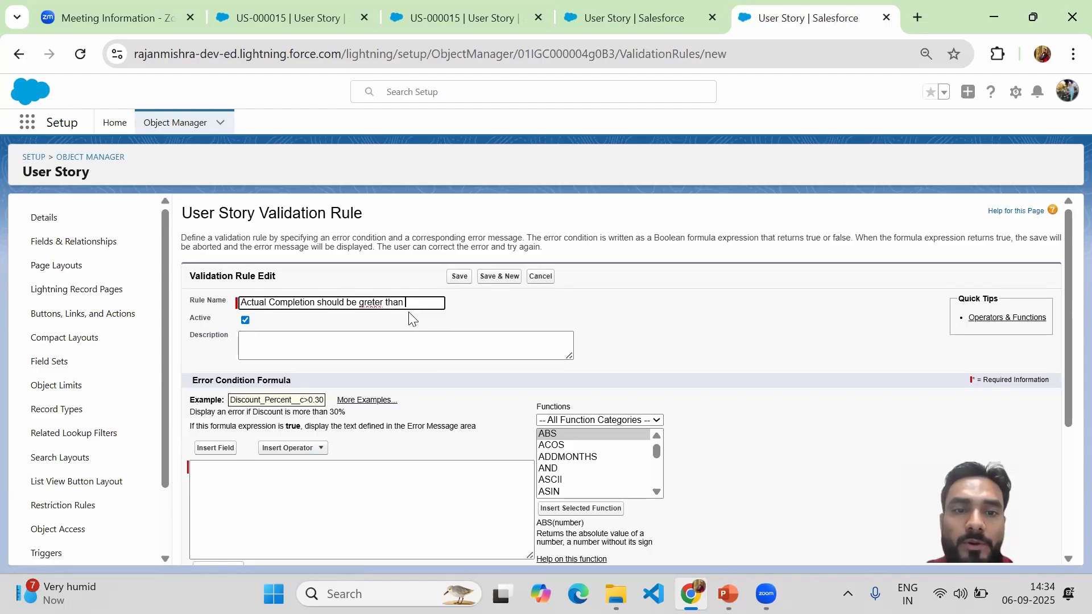
pyautogui.moveTo(409, 302); pyautogui.dragTo(227, 304)
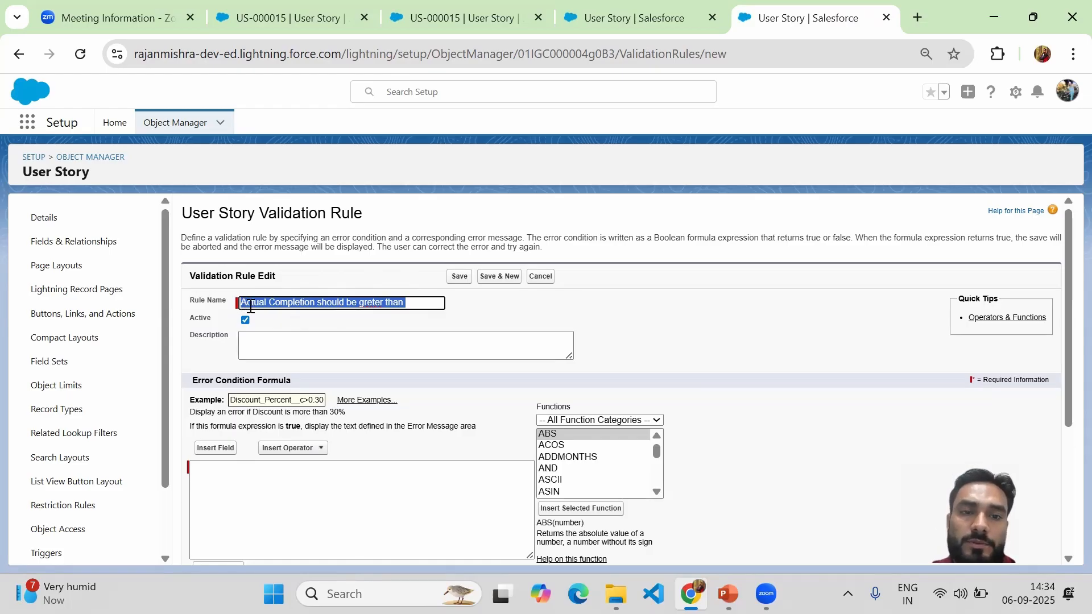
pyautogui.click(317, 302)
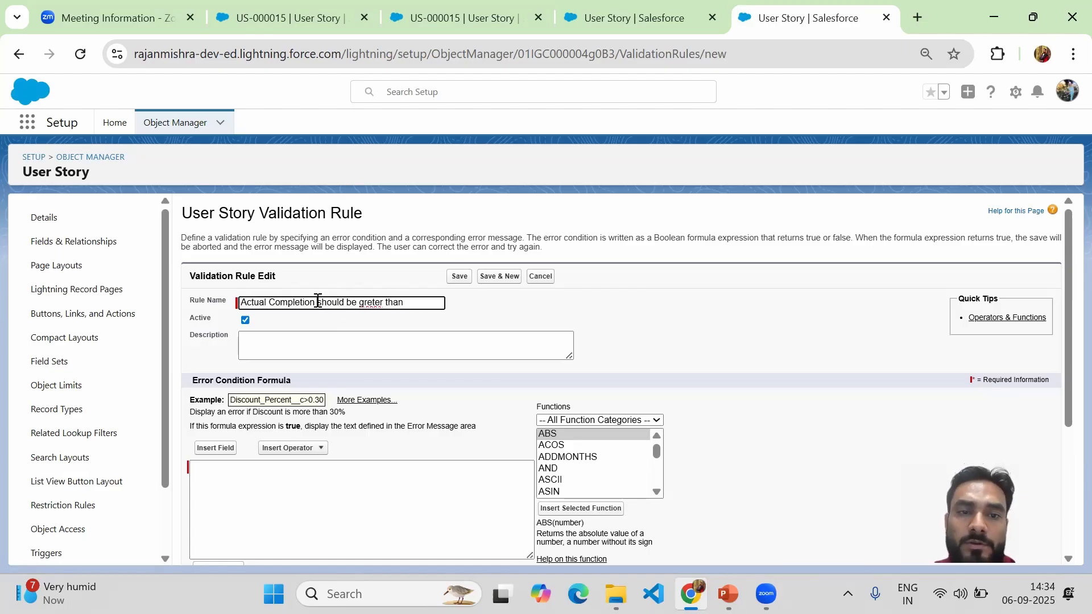
# Step: Name the validation rule Actual Completion Date Validation and set it to inactive
pyautogui.moveTo(317, 301); pyautogui.dragTo(470, 302)
pyautogui.write('Date ')
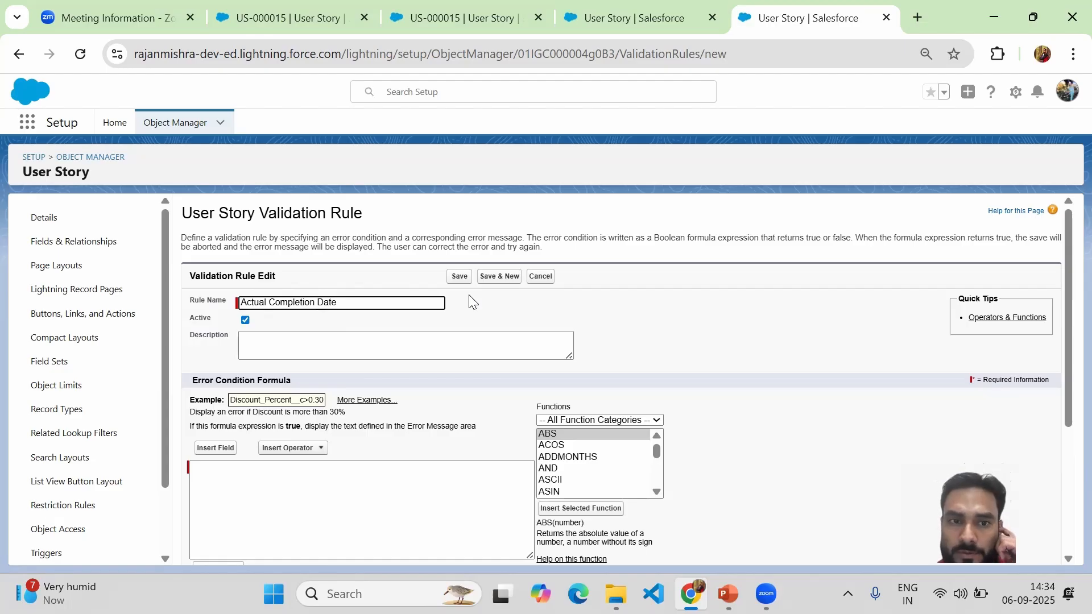
pyautogui.write('Va')
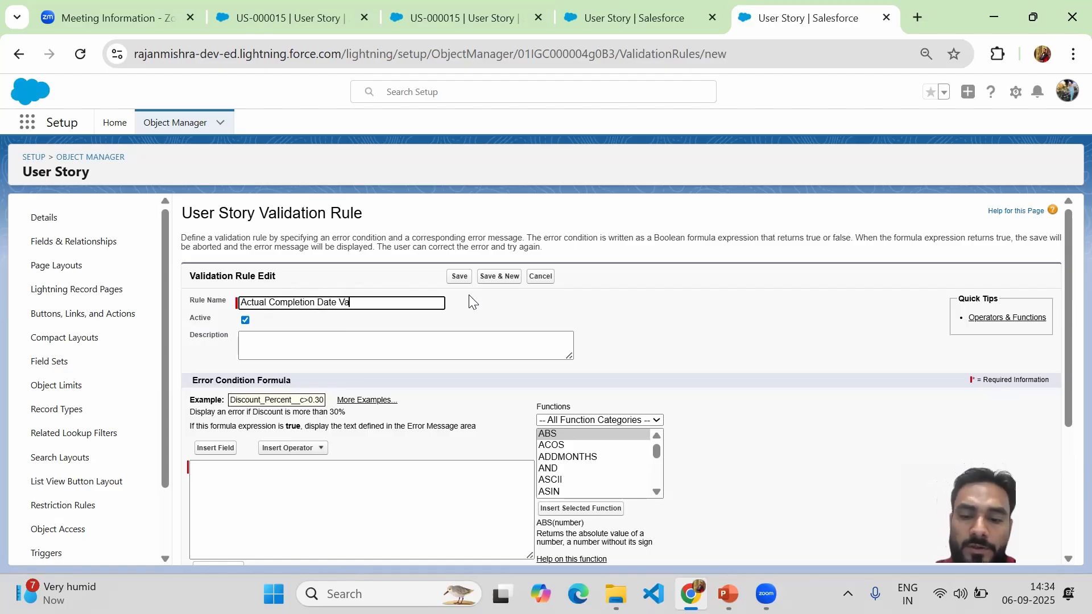
pyautogui.write('lidation')
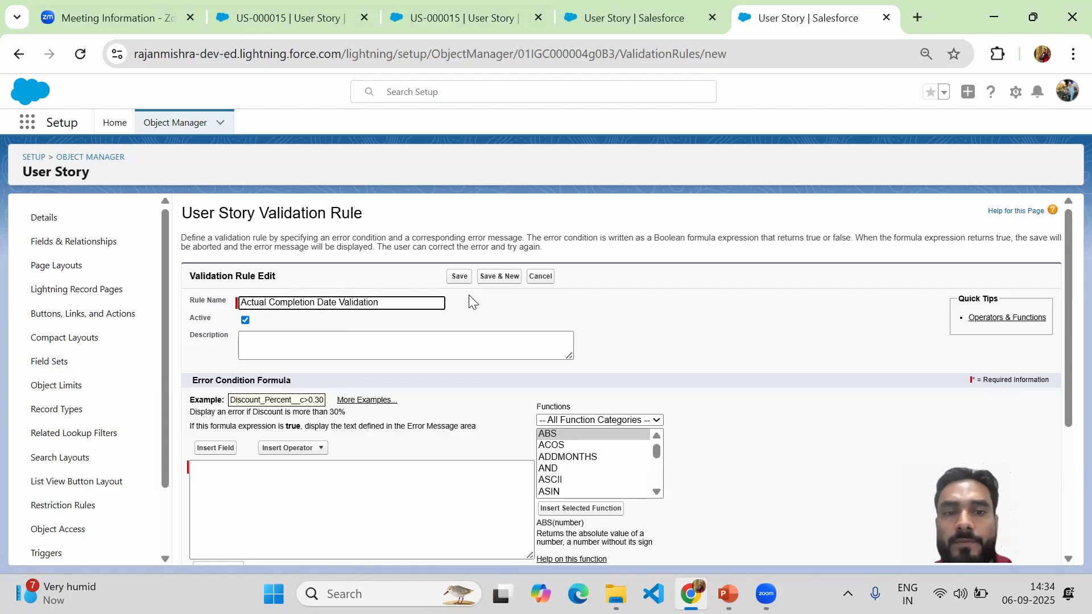
pyautogui.click(245, 321)
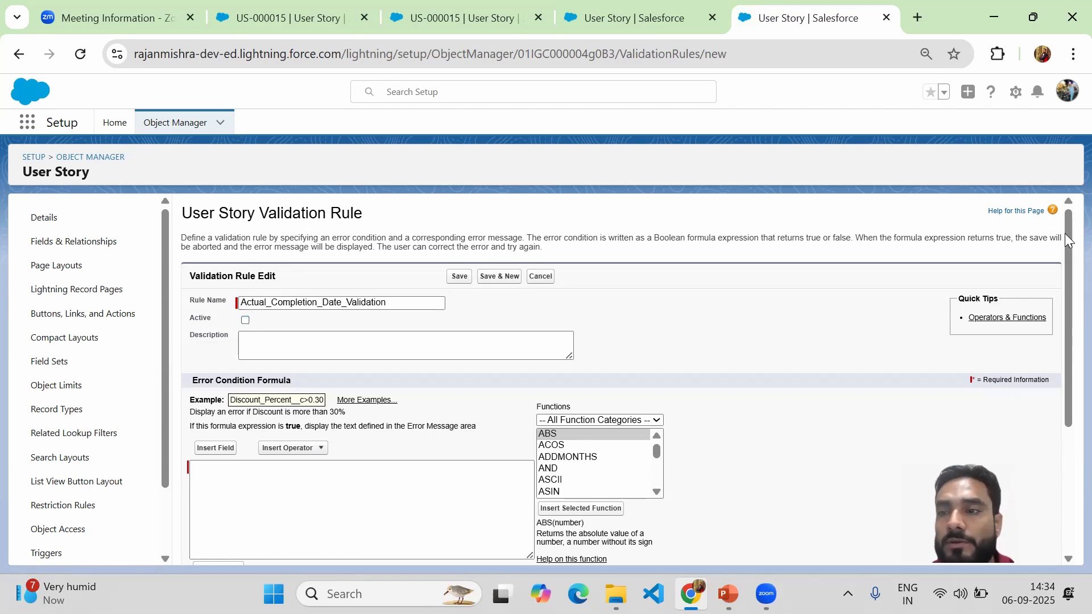
# Step: Examine the rule's error condition formula and error message sections, including the note on when the error text is displayed
pyautogui.moveTo(1068, 262); pyautogui.dragTo(1068, 373)
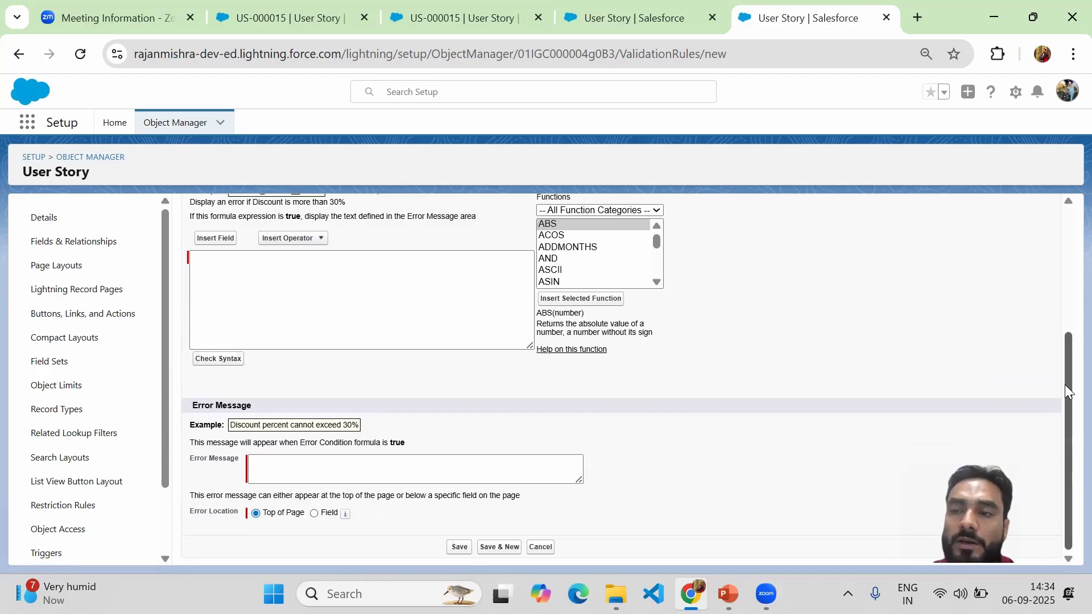
pyautogui.scroll(2, 1052, 318)
pyautogui.scroll(2, 1037, 246)
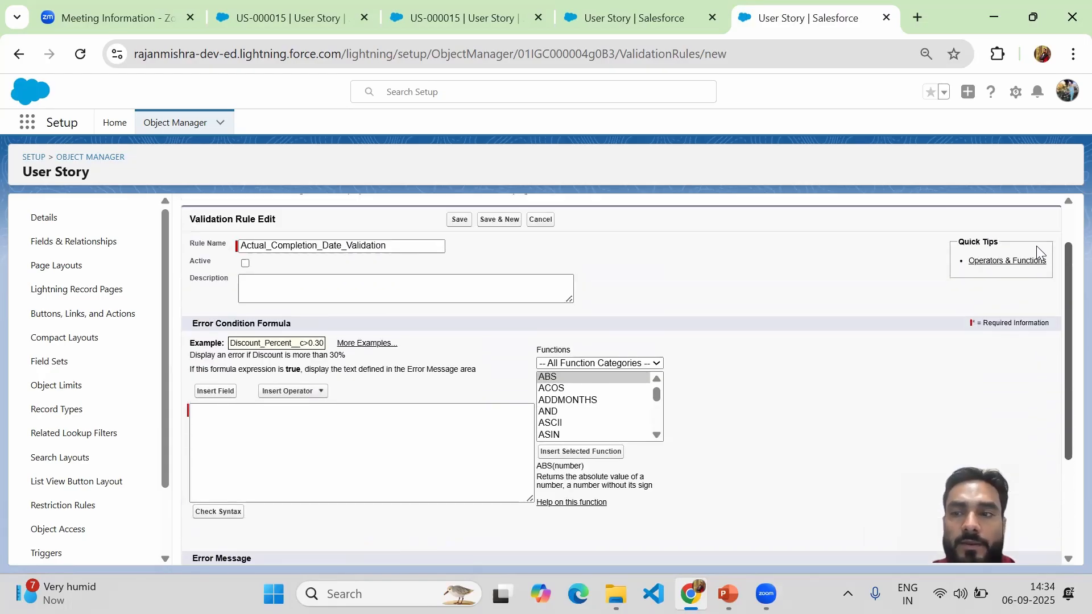
pyautogui.scroll(-2, 1046, 291)
pyautogui.scroll(2, 1048, 294)
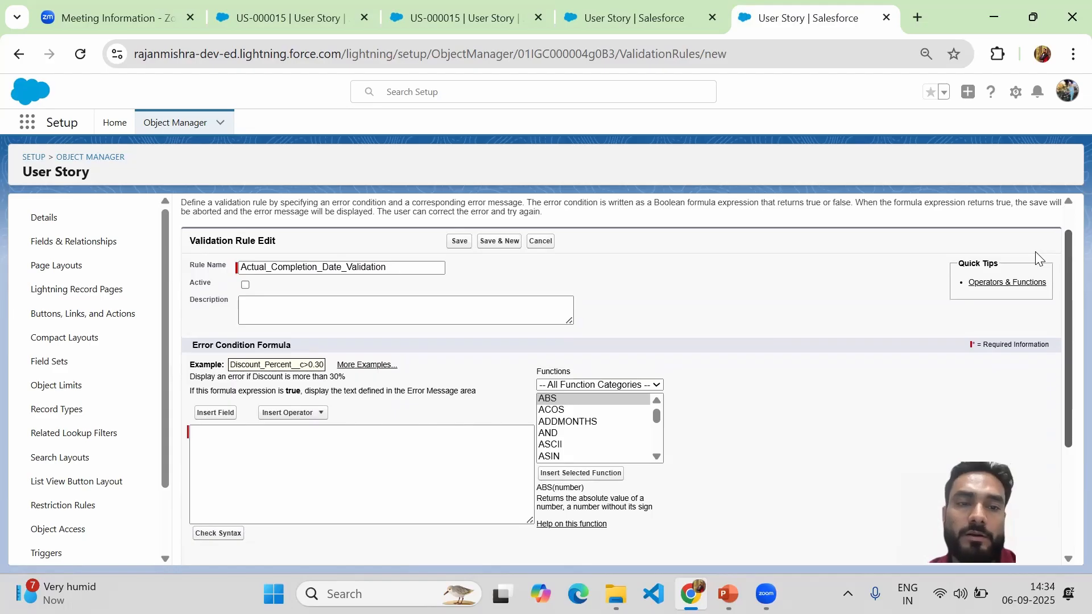
pyautogui.scroll(-2, 1036, 273)
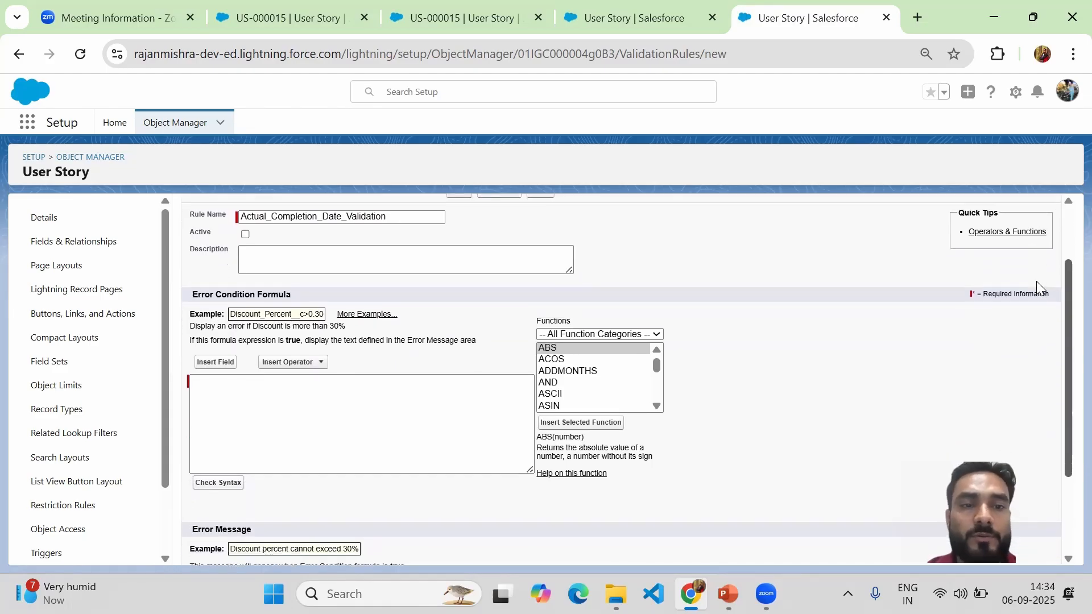
pyautogui.doubleClick(275, 294)
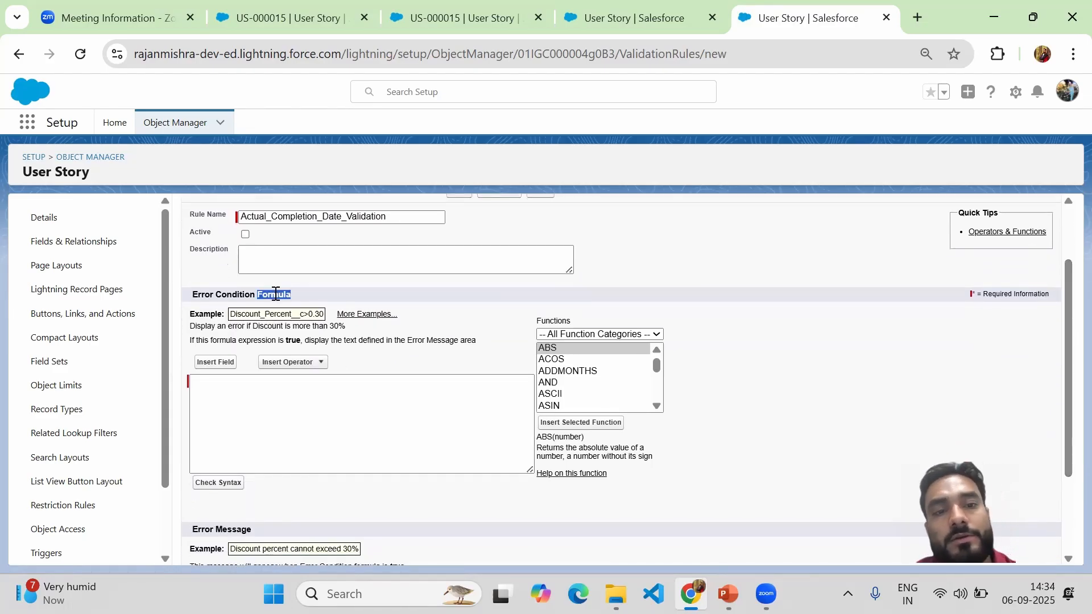
pyautogui.click(196, 390)
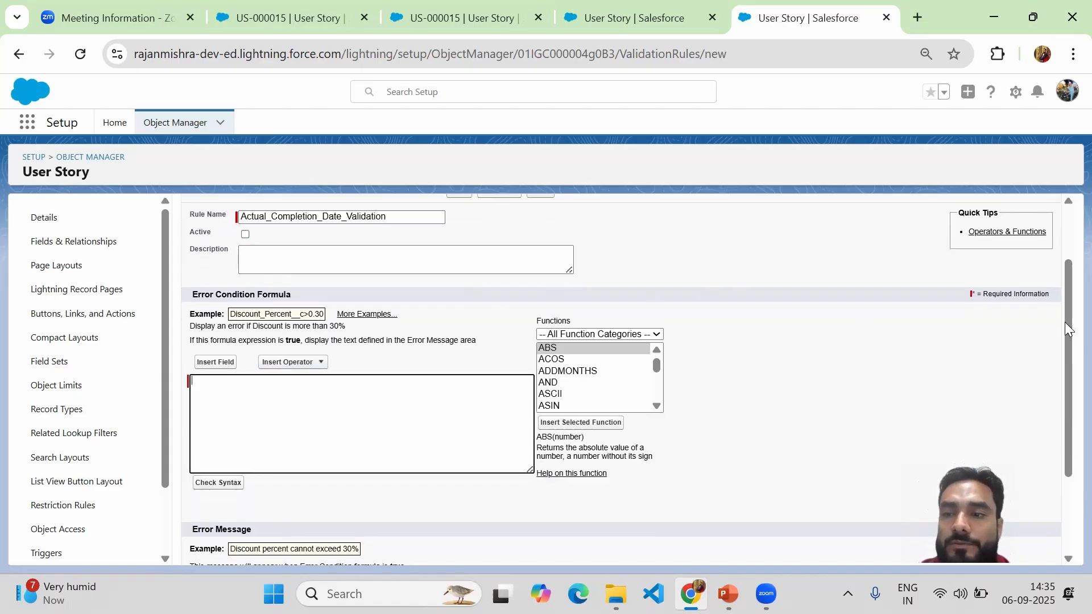
pyautogui.moveTo(1066, 325); pyautogui.dragTo(1066, 435)
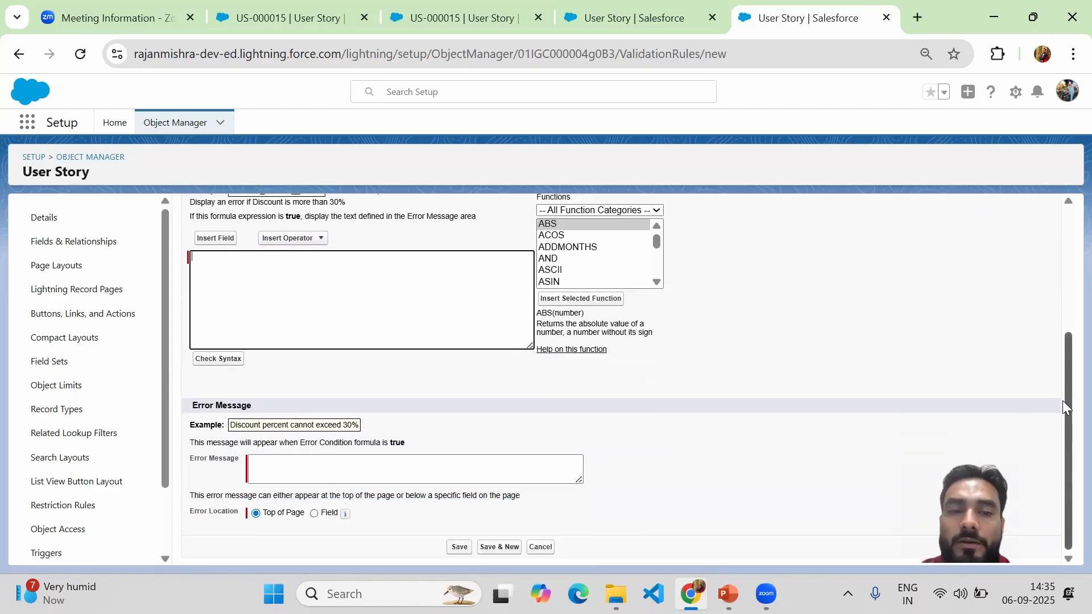
pyautogui.click(259, 466)
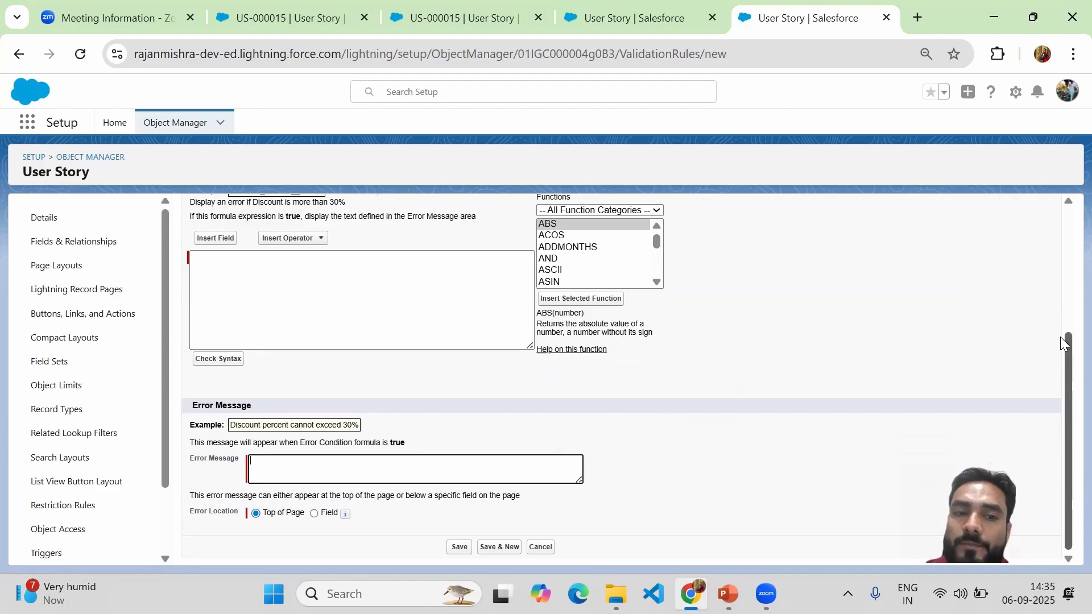
pyautogui.moveTo(1063, 341); pyautogui.dragTo(1054, 315)
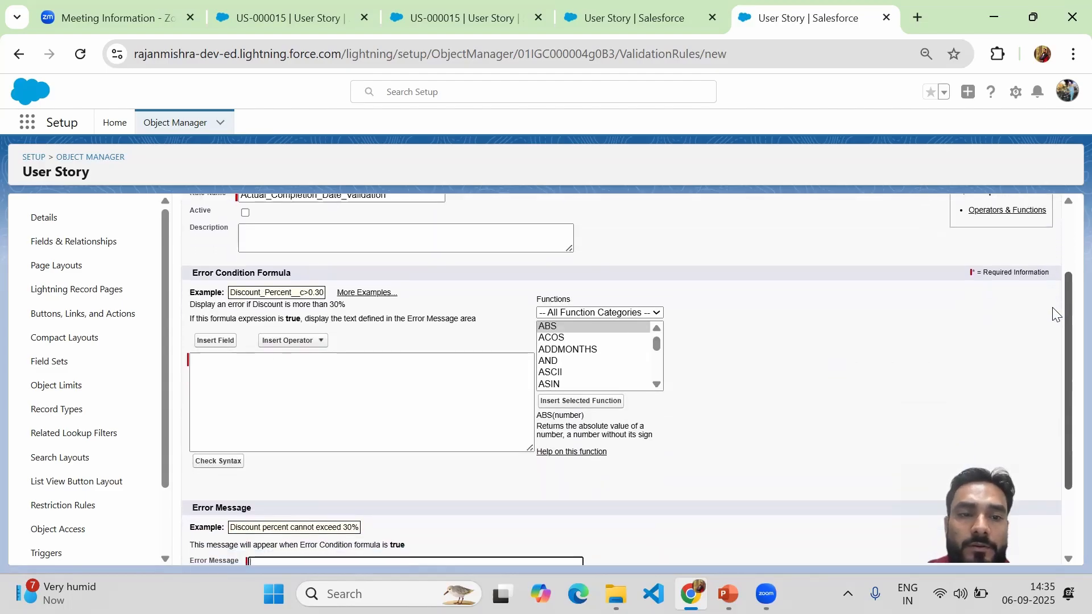
pyautogui.scroll(1, 1054, 310)
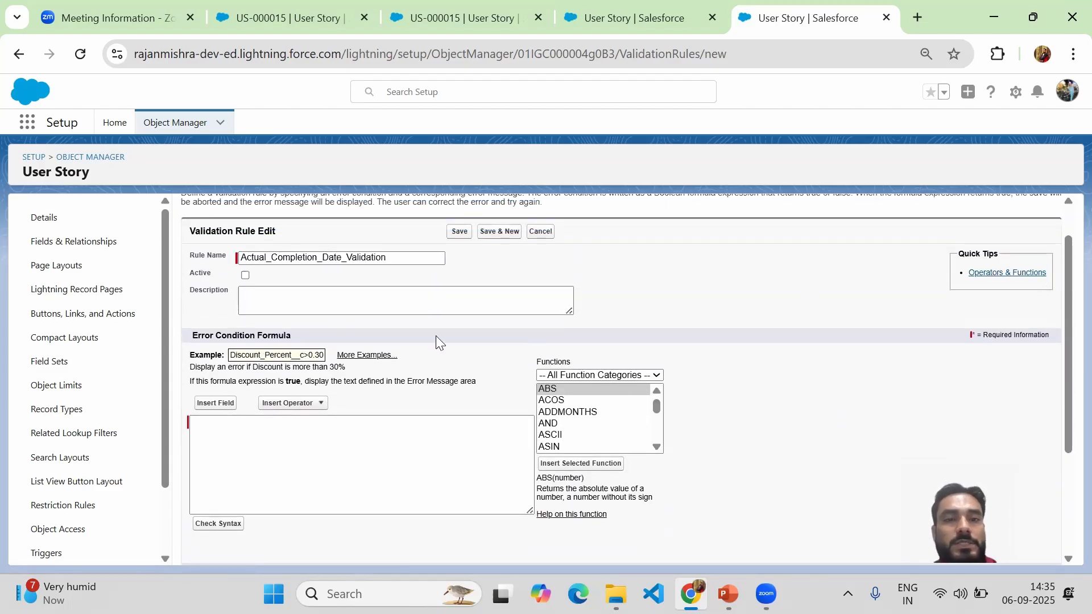
pyautogui.doubleClick(192, 382)
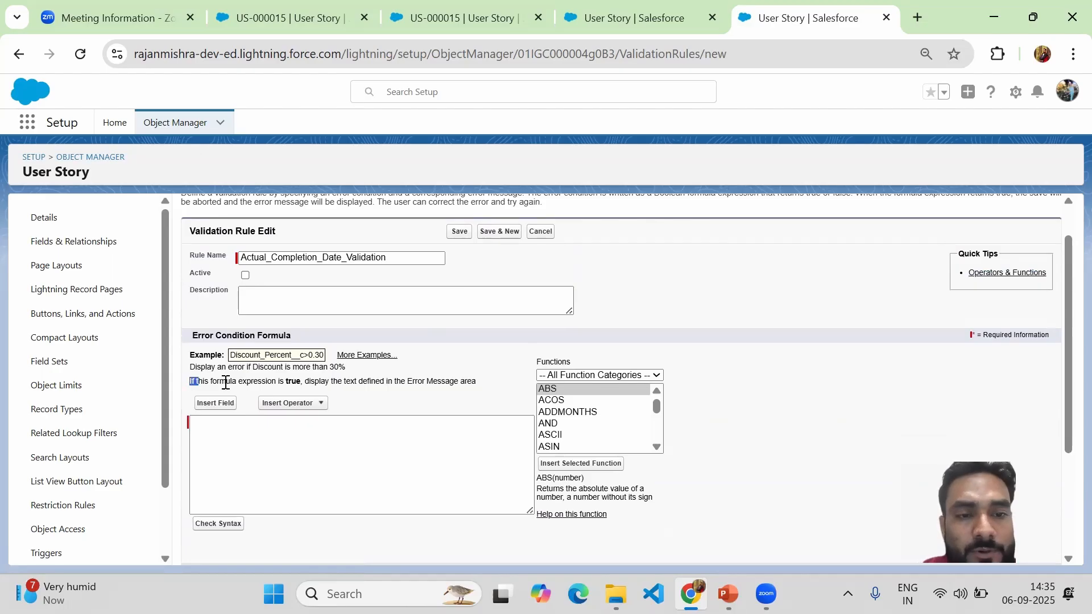
pyautogui.moveTo(226, 382); pyautogui.dragTo(303, 383)
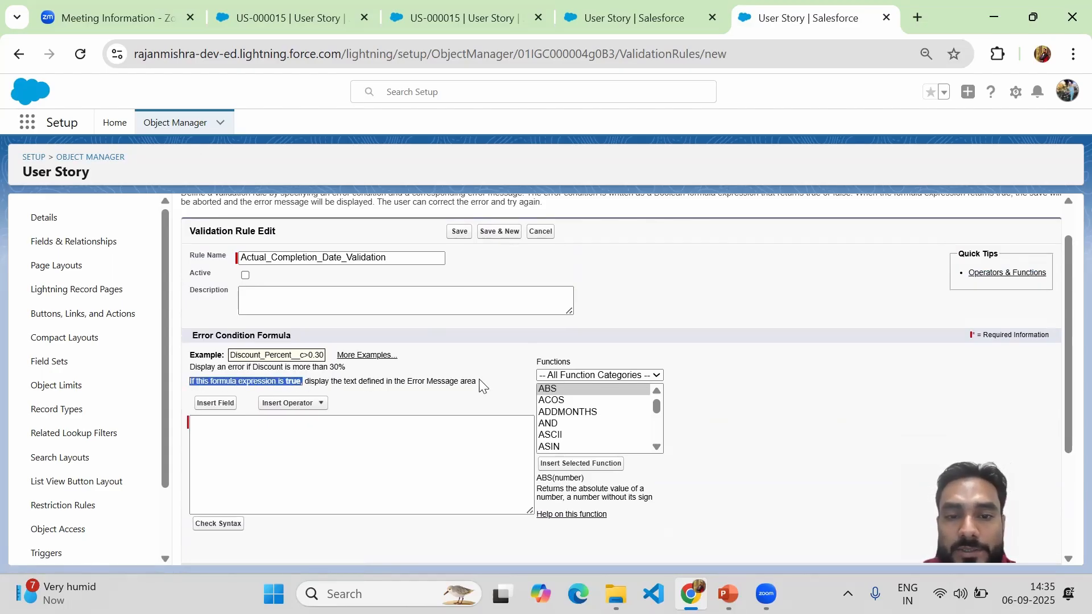
pyautogui.moveTo(478, 382); pyautogui.dragTo(188, 379)
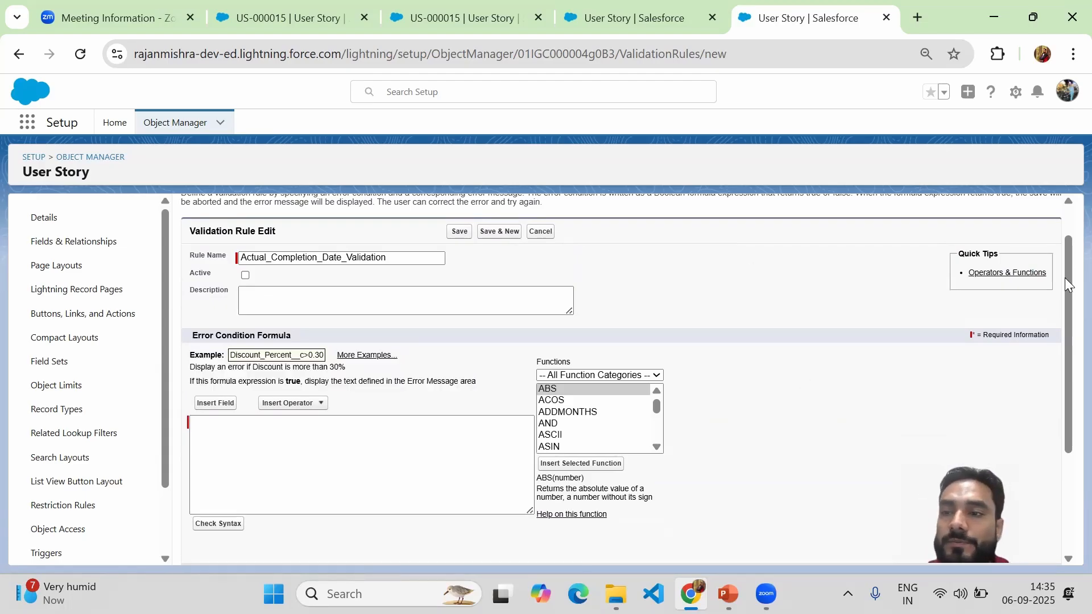
# Step: Look over the operators and functions available for building the error condition formula
pyautogui.scroll(-1, 1068, 298)
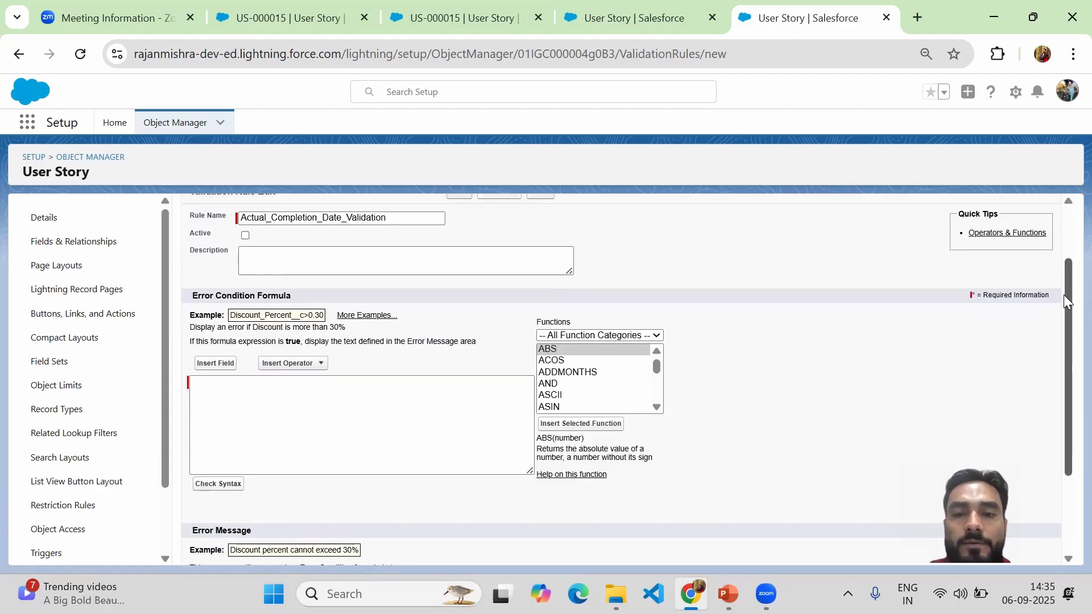
pyautogui.scroll(1, 1063, 294)
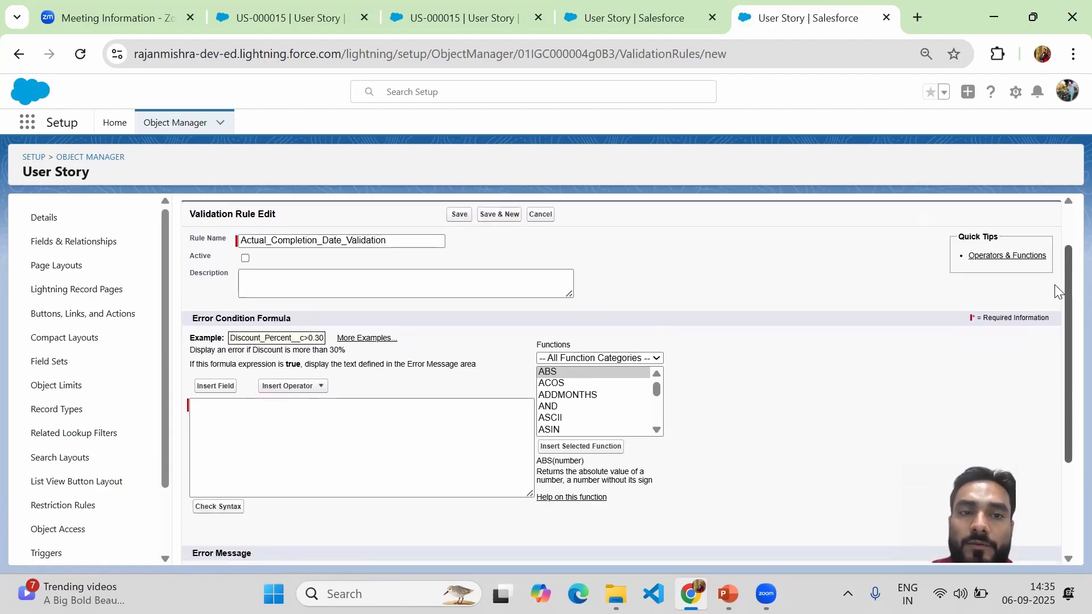
pyautogui.scroll(-1, 1058, 293)
pyautogui.scroll(1, 1055, 291)
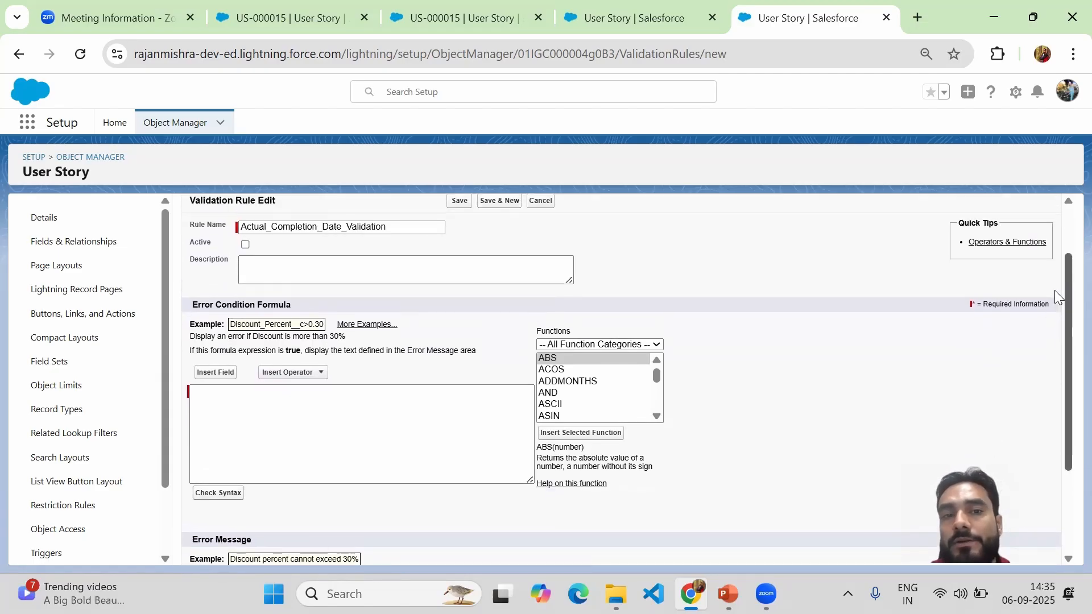
pyautogui.scroll(-2, 1060, 312)
pyautogui.moveTo(1066, 326); pyautogui.dragTo(1066, 330)
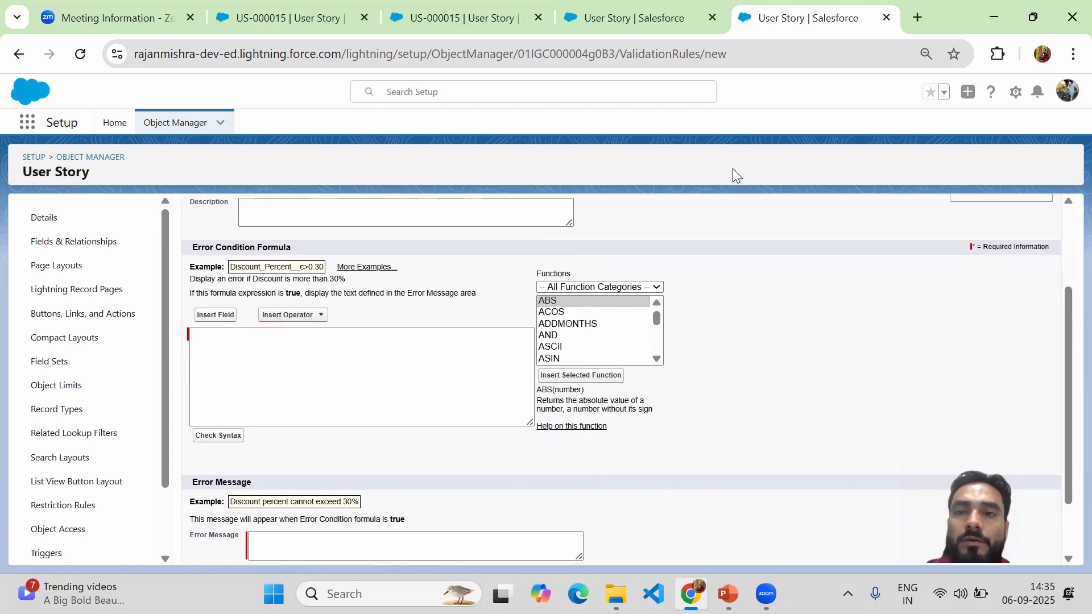
pyautogui.moveTo(634, 16)
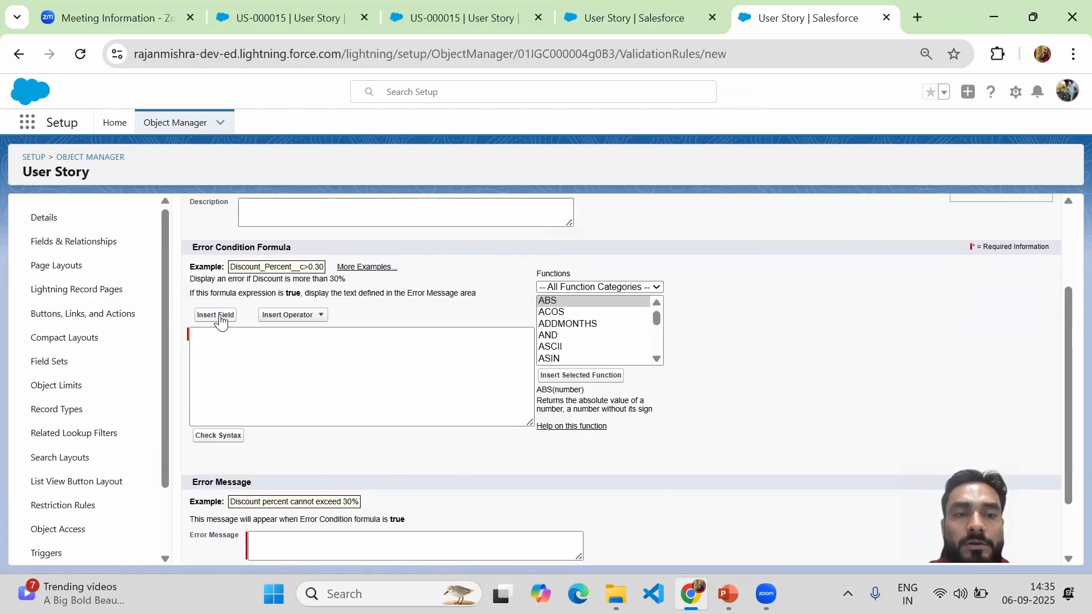
pyautogui.click(311, 319)
pyautogui.click(314, 322)
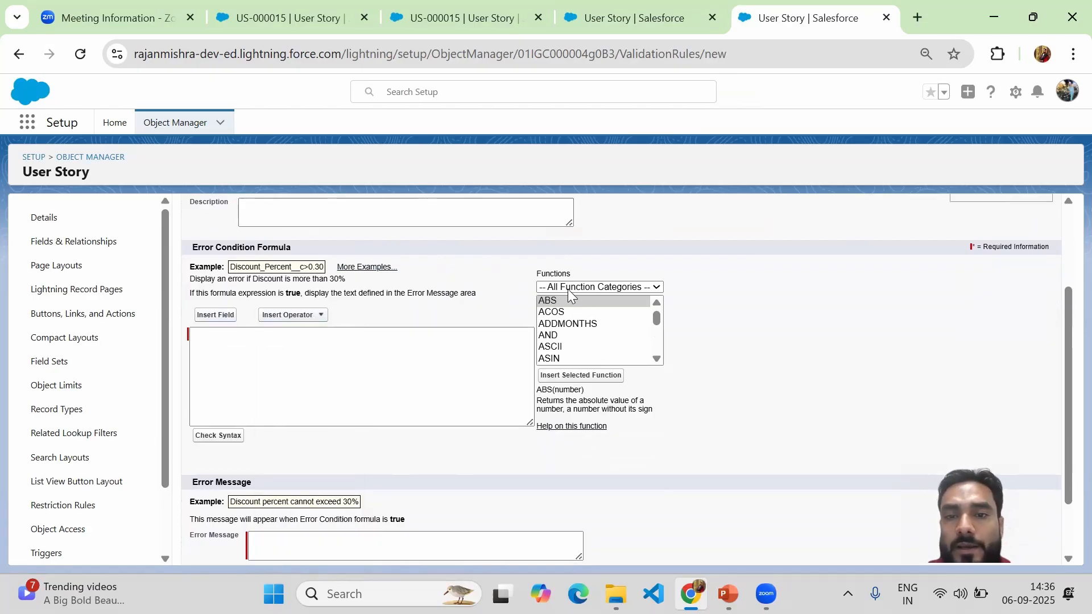
pyautogui.moveTo(656, 315)
pyautogui.mouseDown()
pyautogui.moveTo(655, 347)
pyautogui.moveTo(656, 300)
pyautogui.mouseUp()
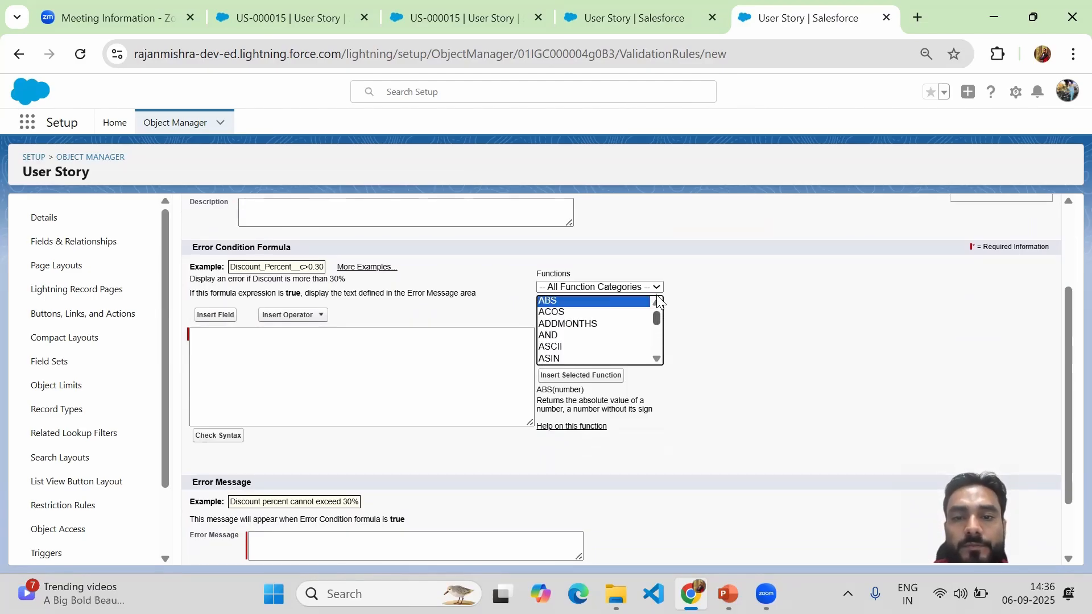
# Step: Insert the User Story field Actual Completion Date into the error condition formula
pyautogui.click(260, 343)
pyautogui.click(213, 319)
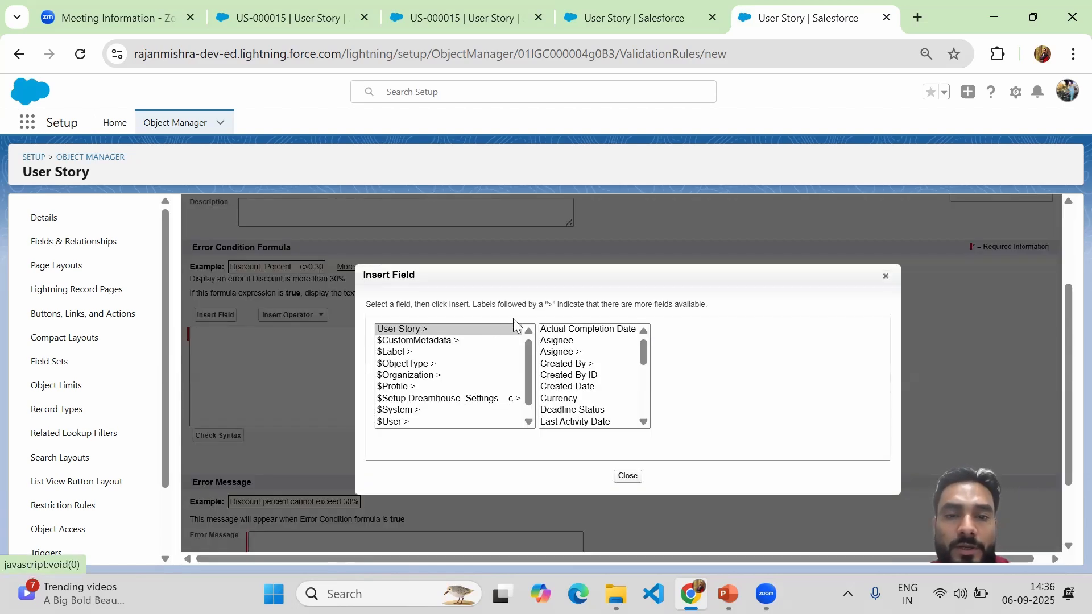
pyautogui.click(607, 332)
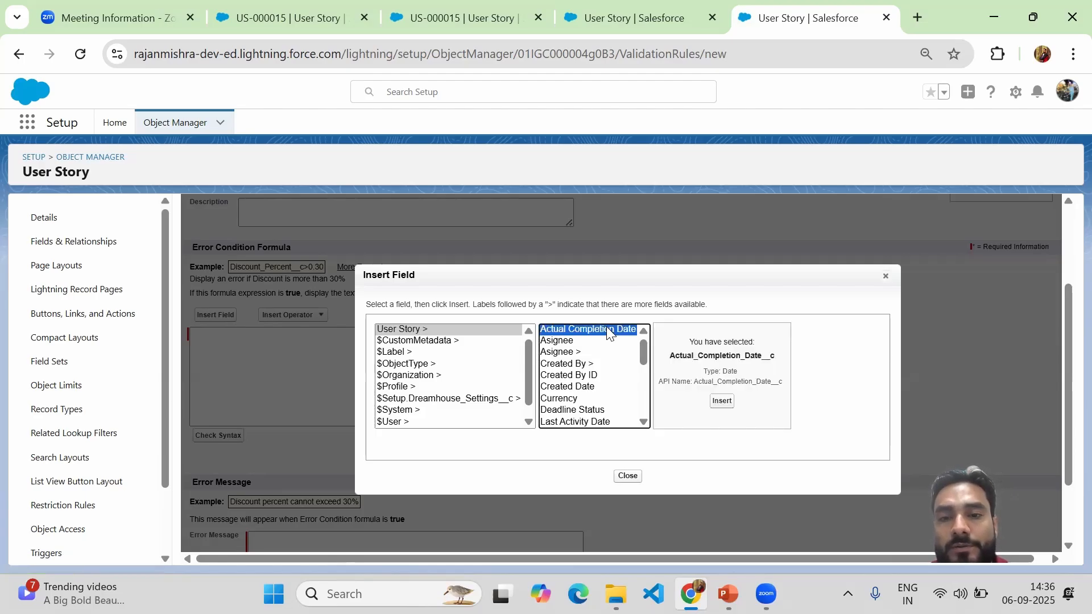
pyautogui.click(722, 402)
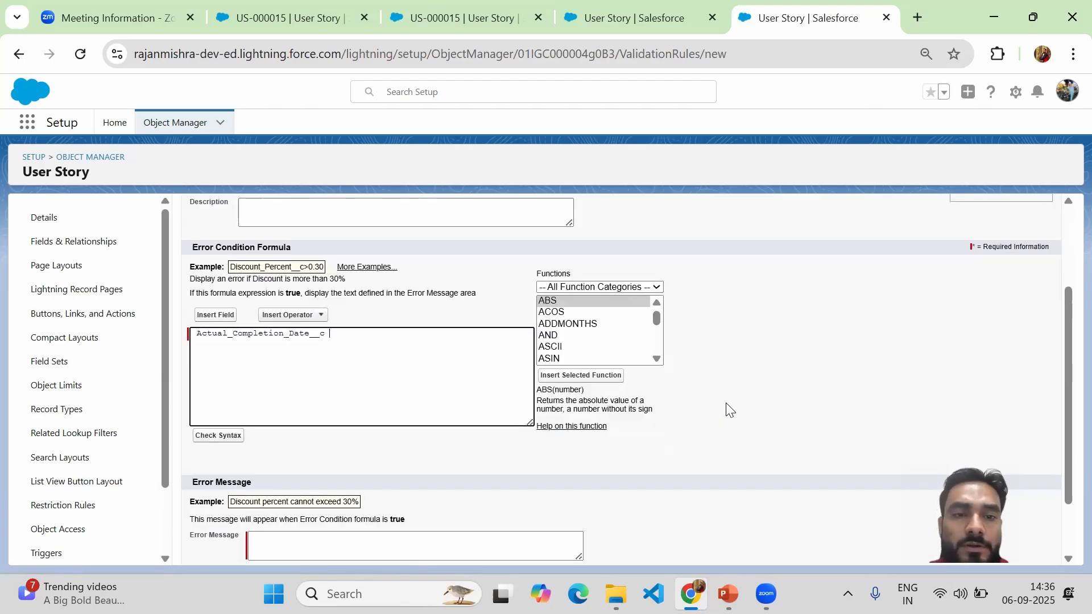
pyautogui.click(333, 335)
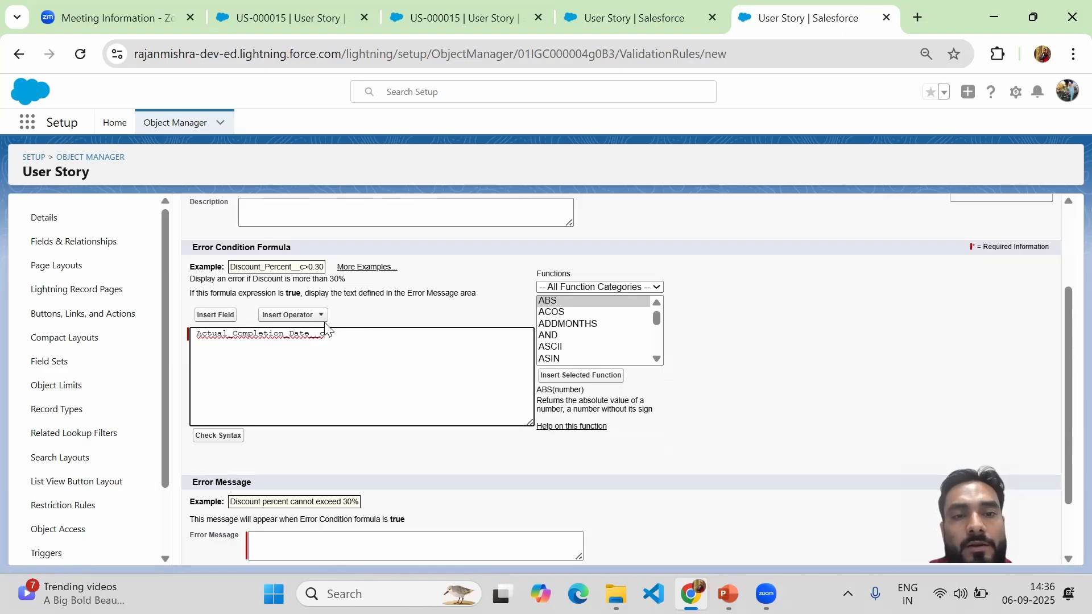
# Step: Complete the error condition formula as Actual_Completion_Date__c < Start_Date__c by inserting the Less Than operator and the User Story field Start Date
pyautogui.click(321, 316)
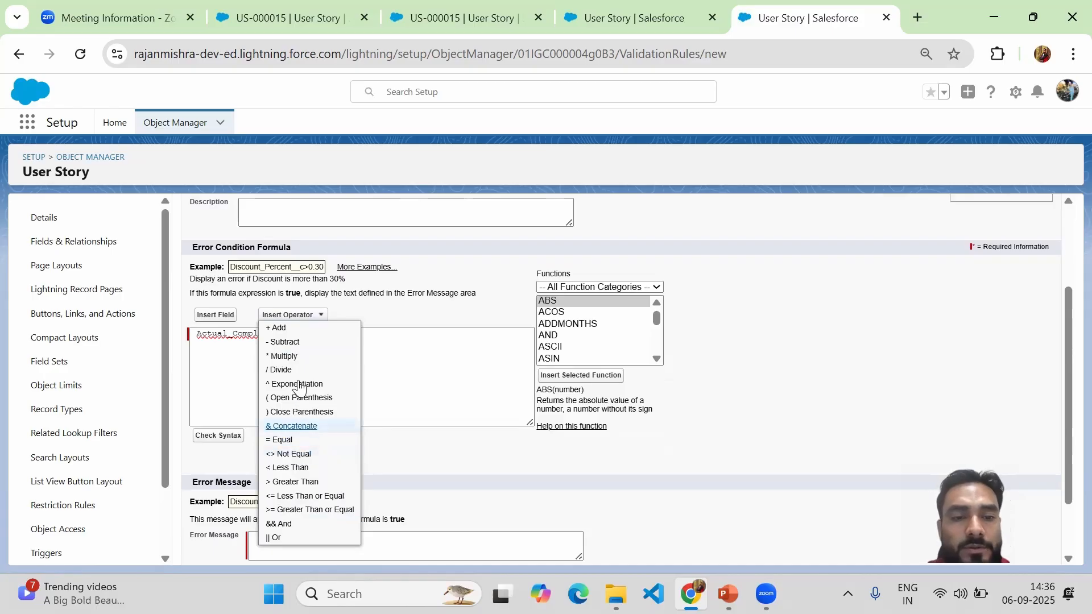
pyautogui.click(291, 467)
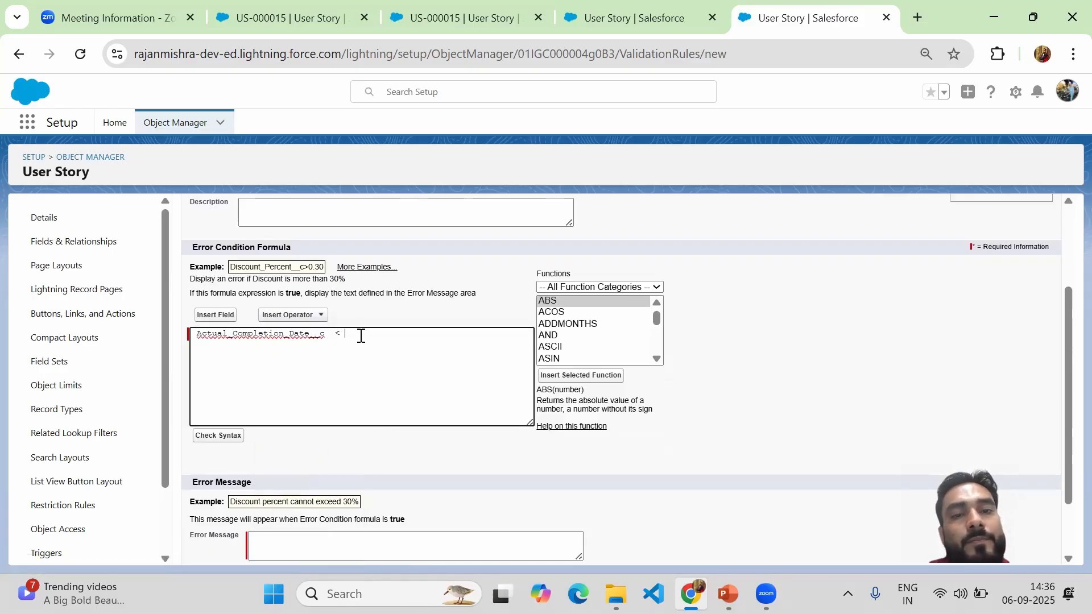
pyautogui.click(216, 315)
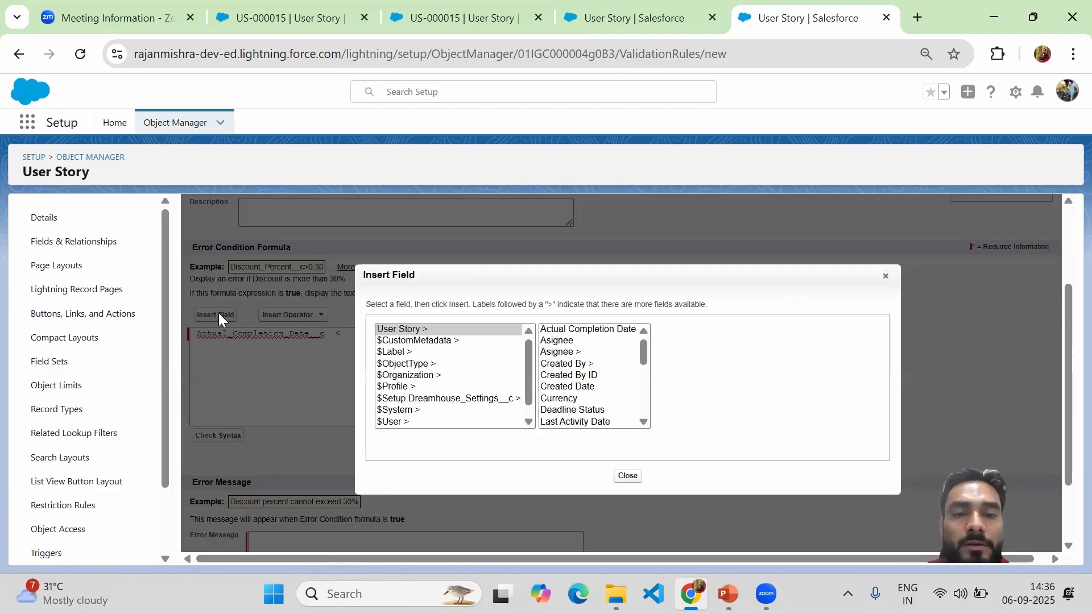
pyautogui.moveTo(642, 353); pyautogui.dragTo(644, 407)
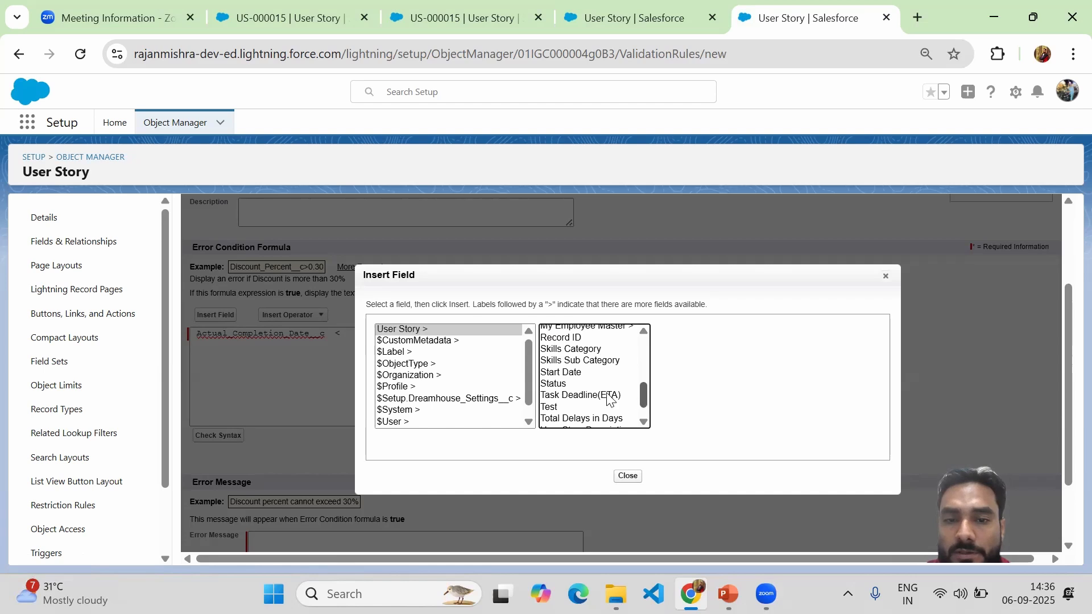
pyautogui.click(554, 372)
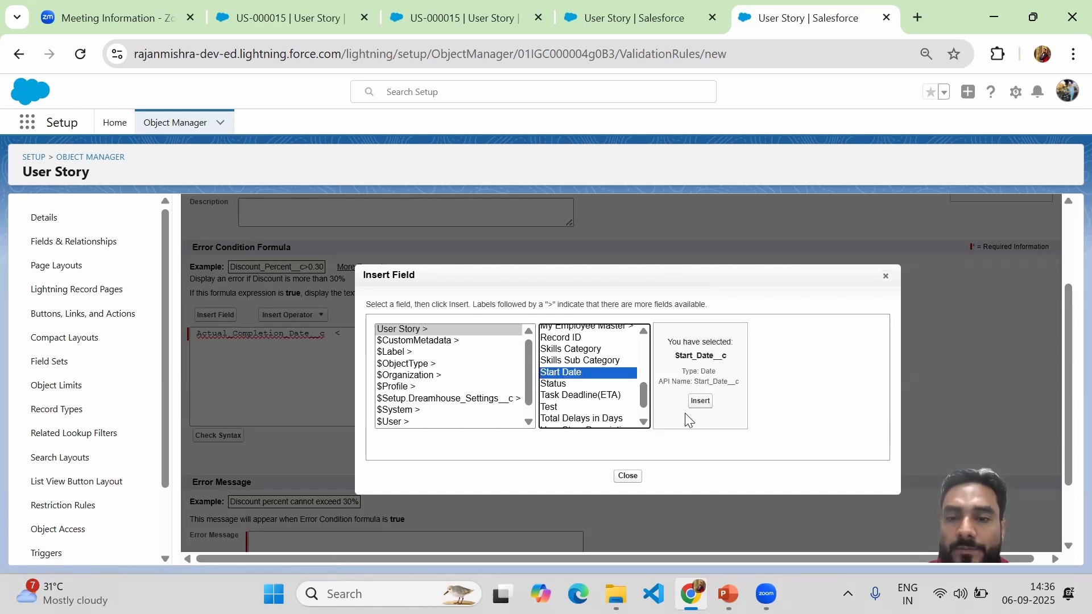
pyautogui.click(700, 401)
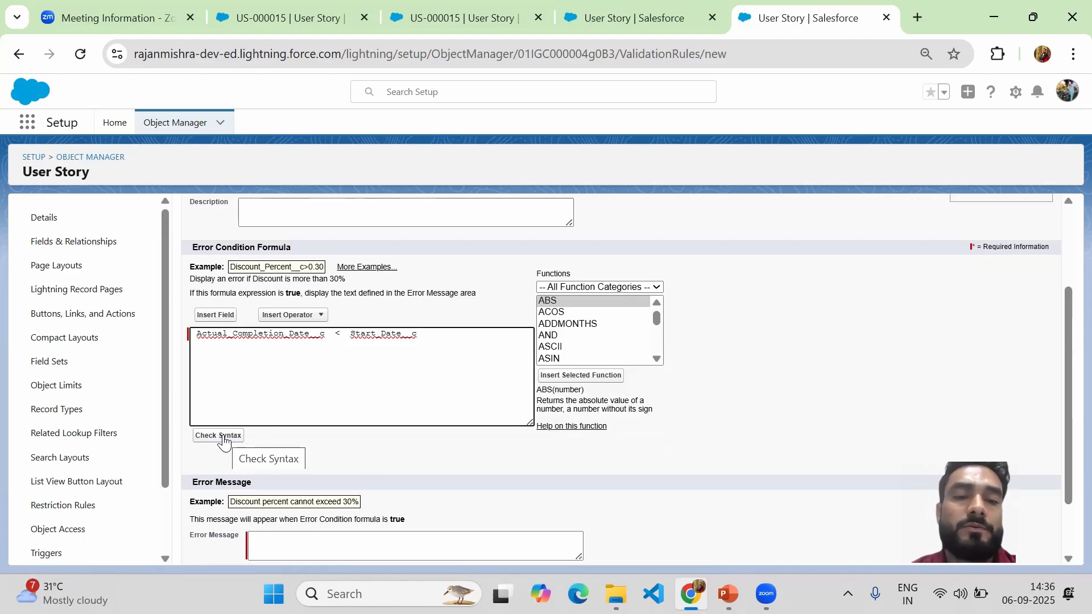
# Step: Check the syntax of the error condition formula and review the result against the date comparison
pyautogui.click(430, 334)
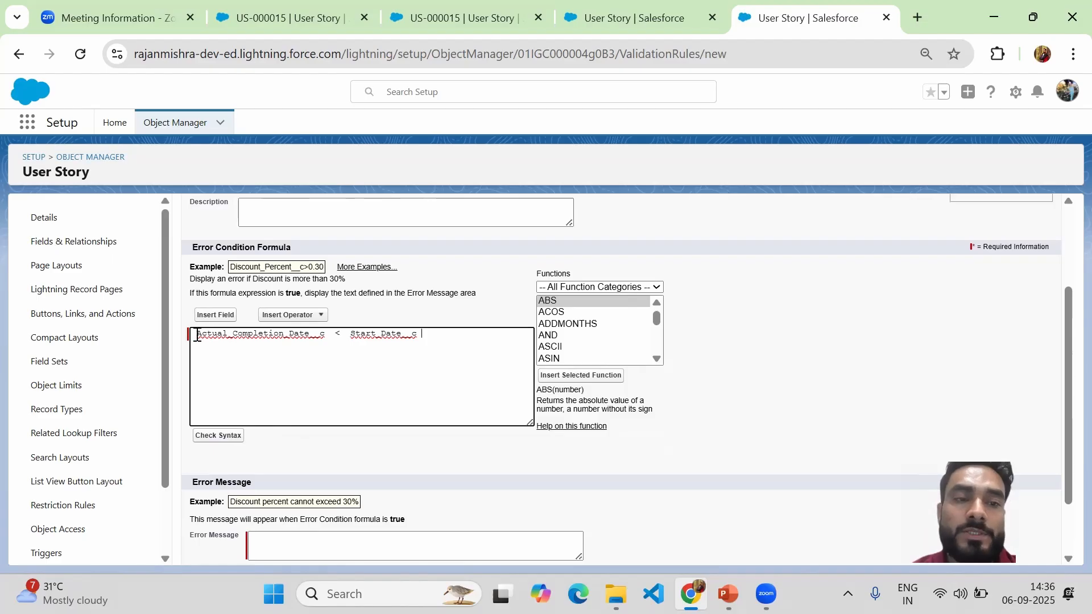
pyautogui.moveTo(195, 334); pyautogui.dragTo(340, 341)
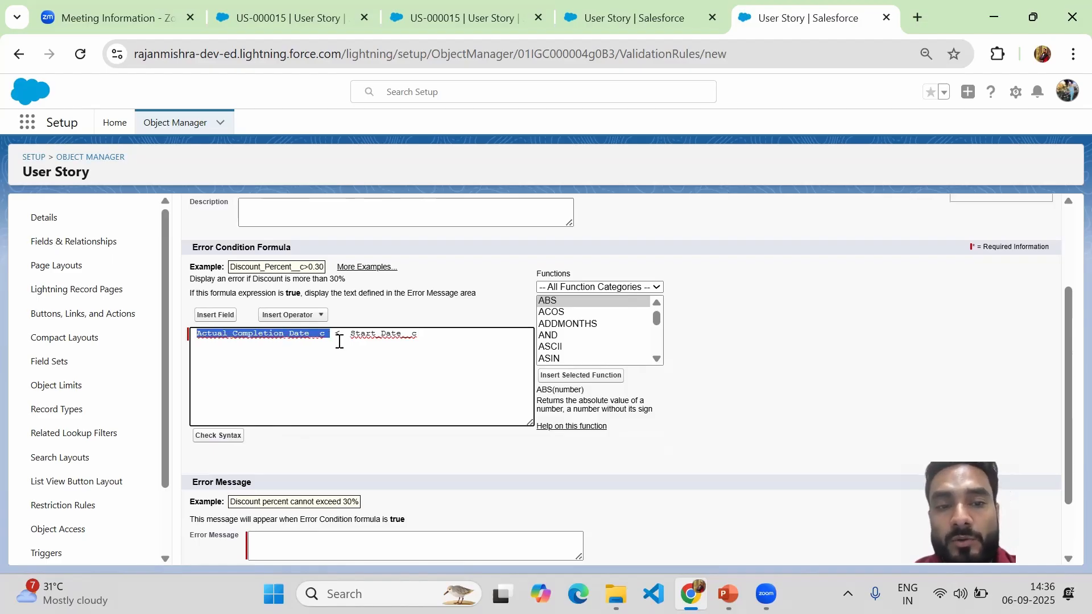
pyautogui.click(427, 337)
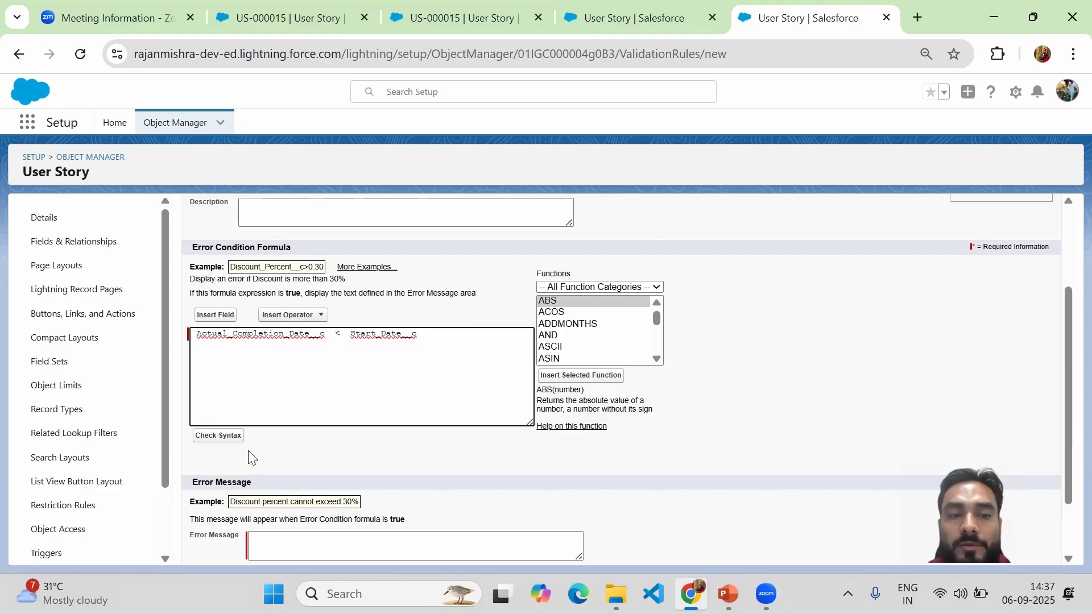
pyautogui.click(221, 434)
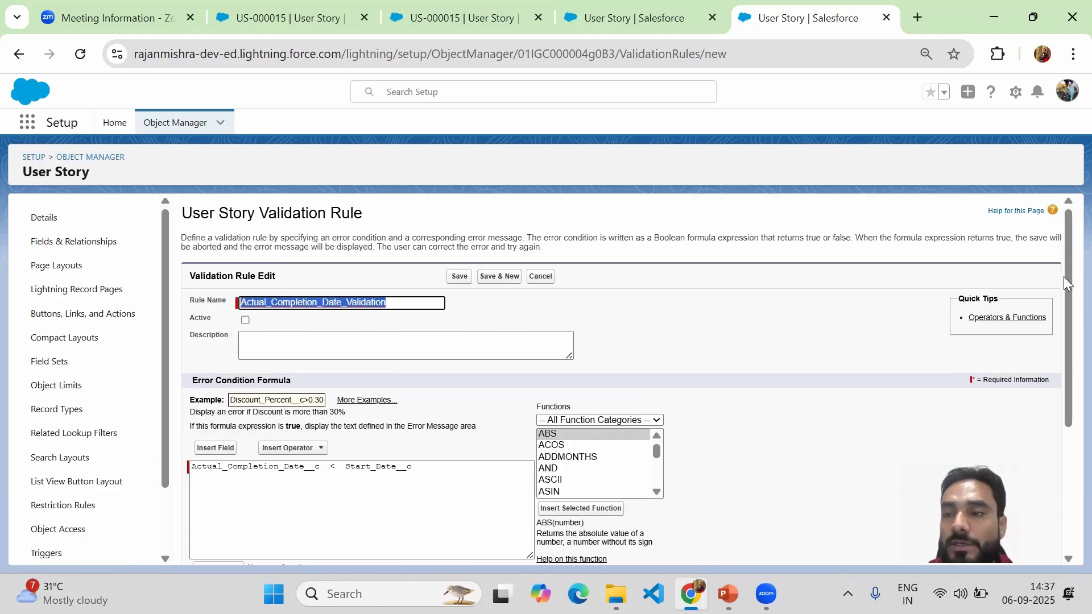
pyautogui.moveTo(1065, 266); pyautogui.dragTo(1064, 412)
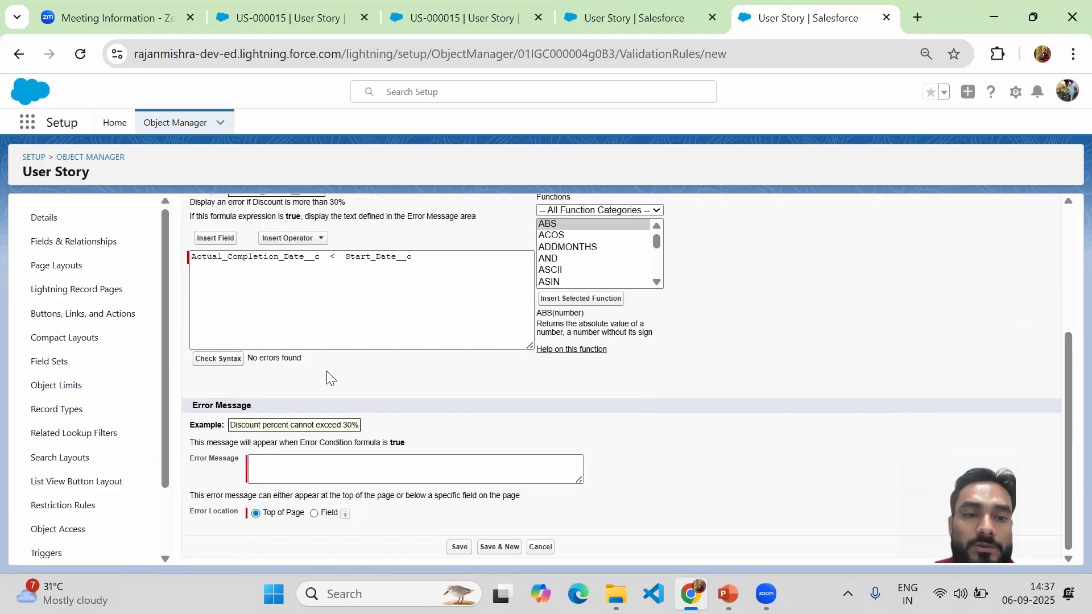
pyautogui.moveTo(248, 356); pyautogui.dragTo(307, 367)
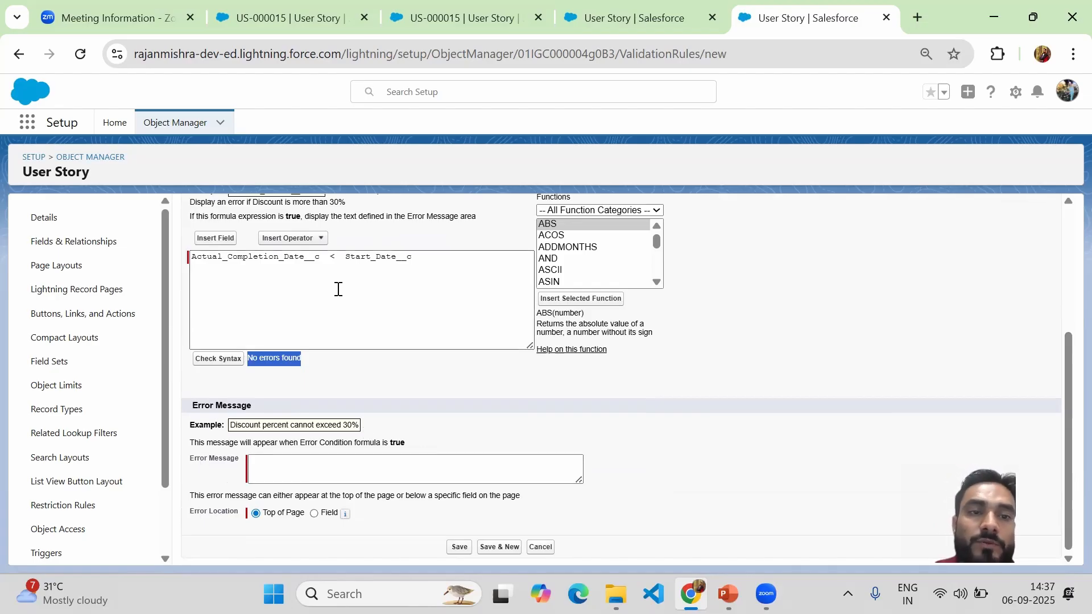
pyautogui.moveTo(192, 257); pyautogui.dragTo(419, 251)
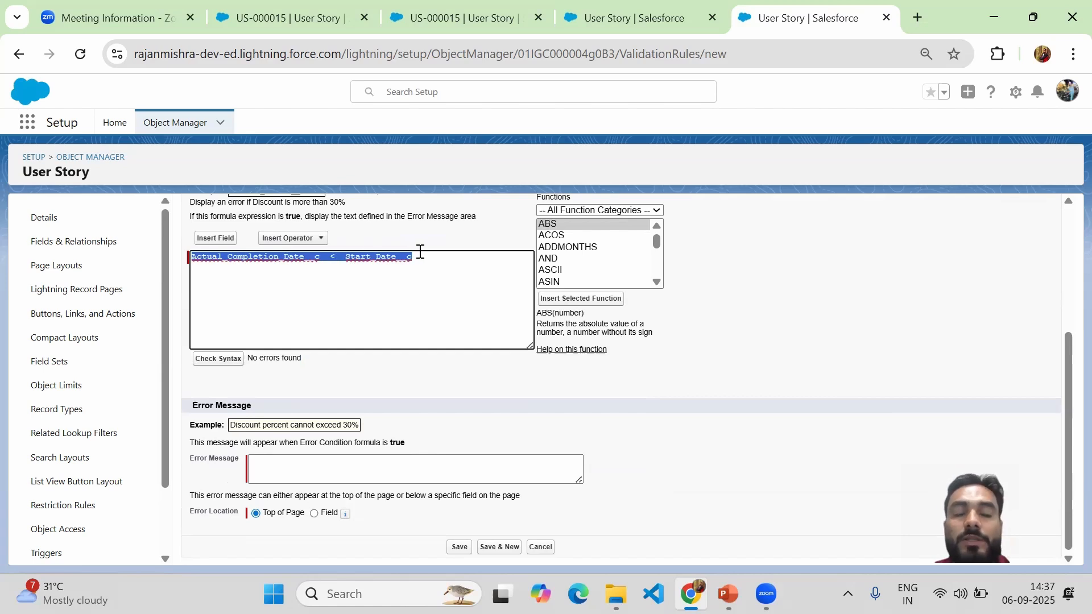
# Step: Enter the error message "Actual Completion Date should not be less than Start Date", consulting the US-000015 record for the field names
pyautogui.click(319, 473)
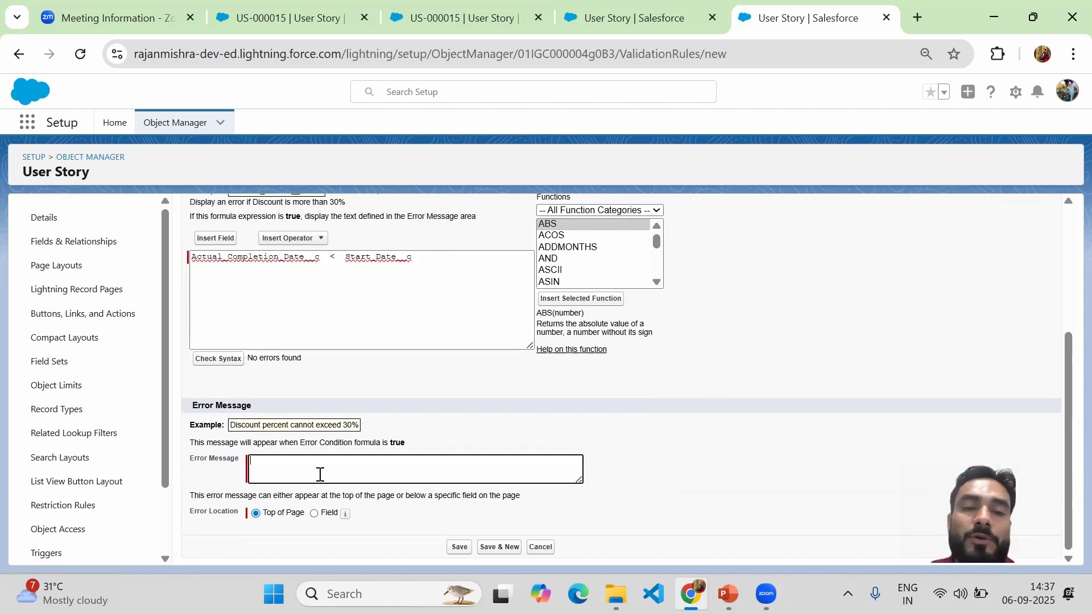
pyautogui.click(463, 19)
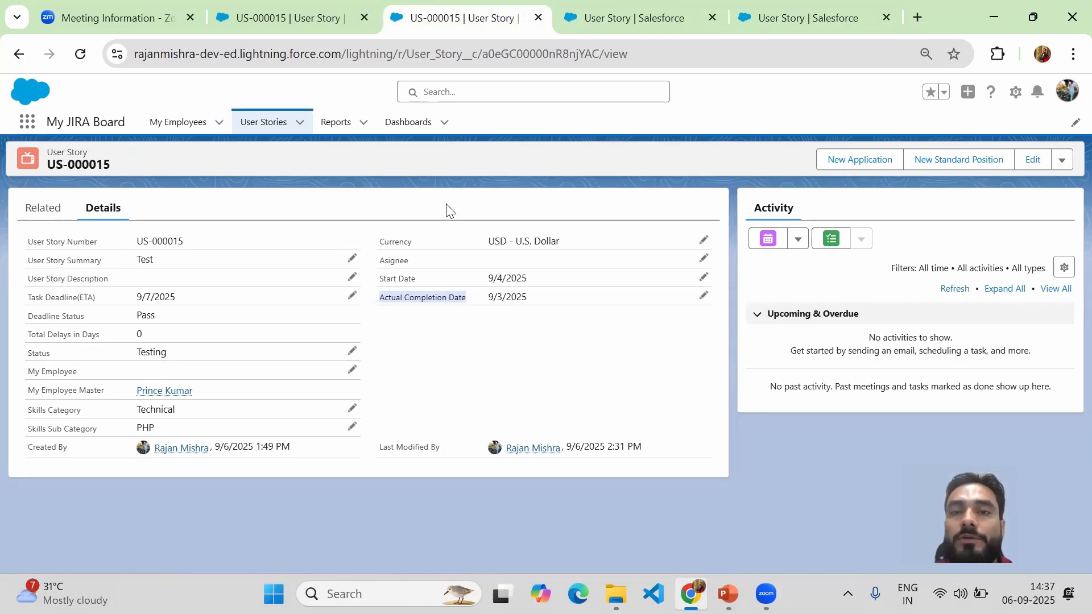
pyautogui.click(800, 18)
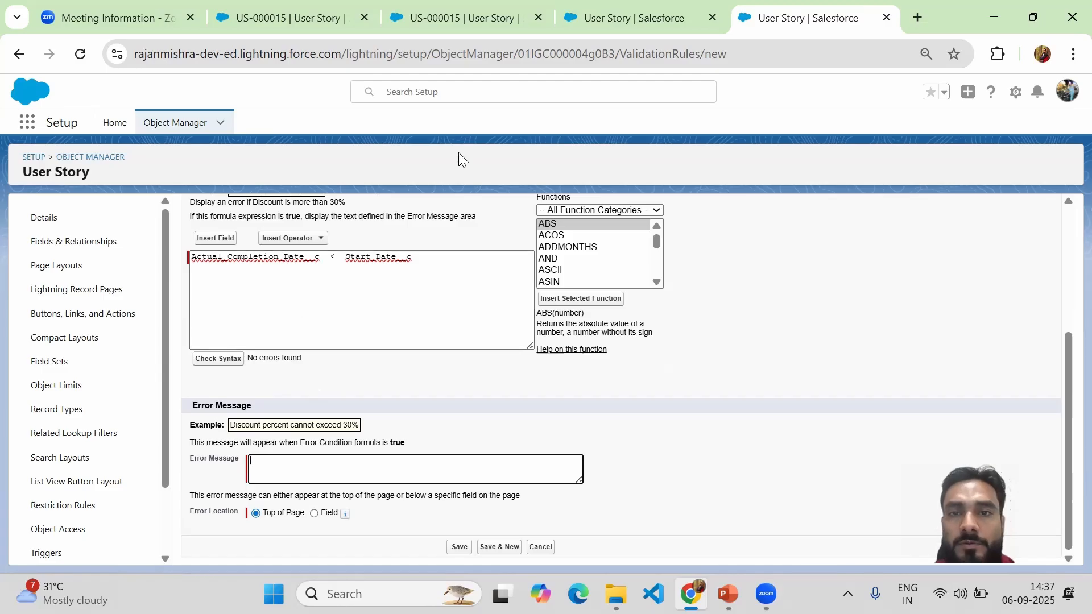
pyautogui.click(631, 17)
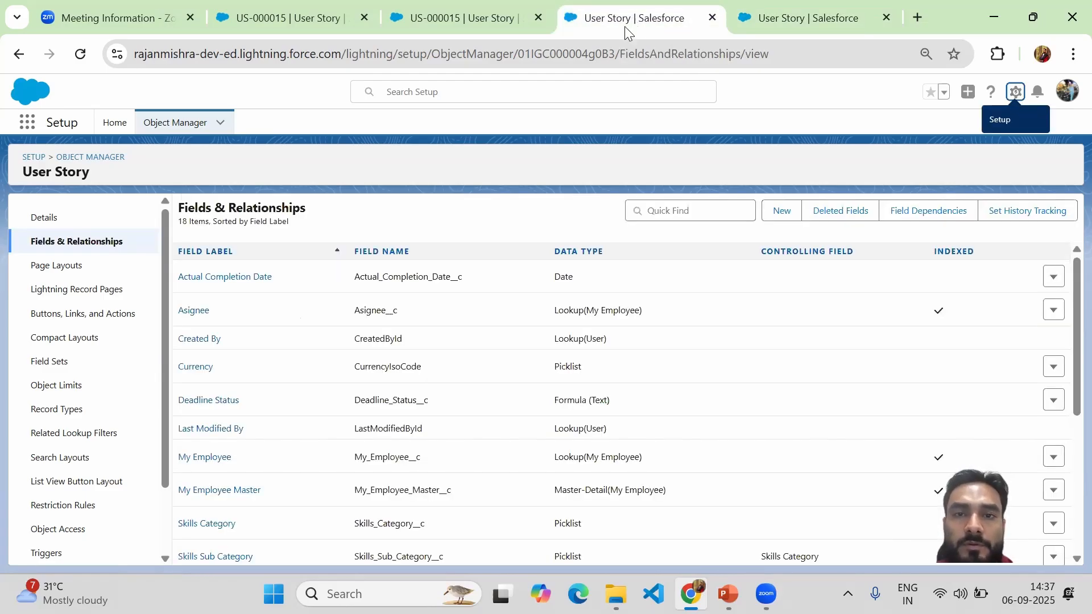
pyautogui.click(467, 21)
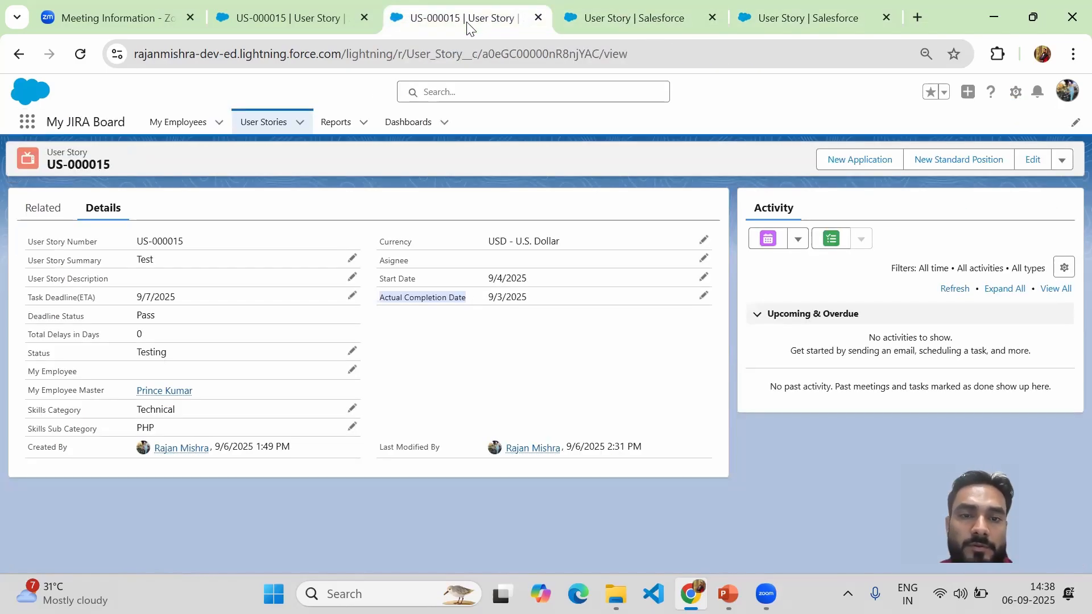
pyautogui.click(825, 16)
pyautogui.write('Actual Completion Date')
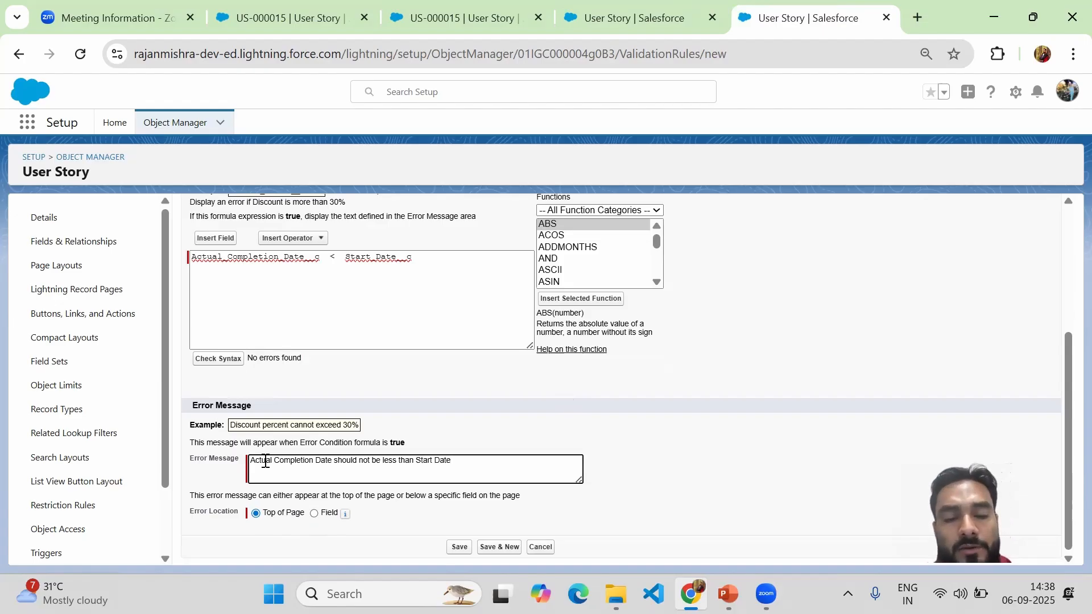
# Step: Add "the" before Start Date in the error message and append "Please check and give valid Actual Completion Date" as a second sentence
pyautogui.moveTo(252, 464); pyautogui.dragTo(464, 465)
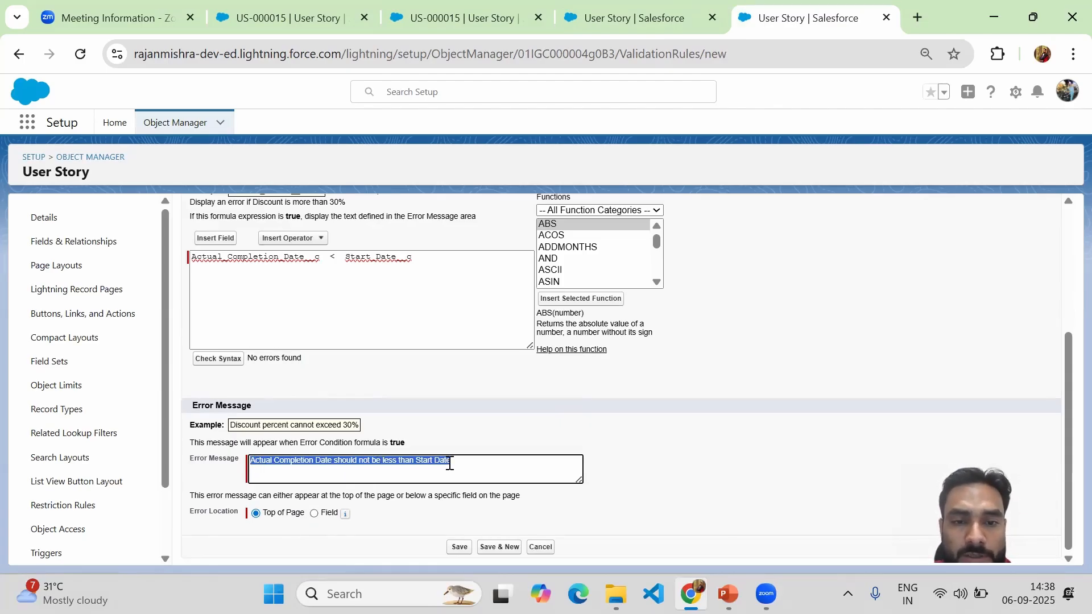
pyautogui.click(418, 464)
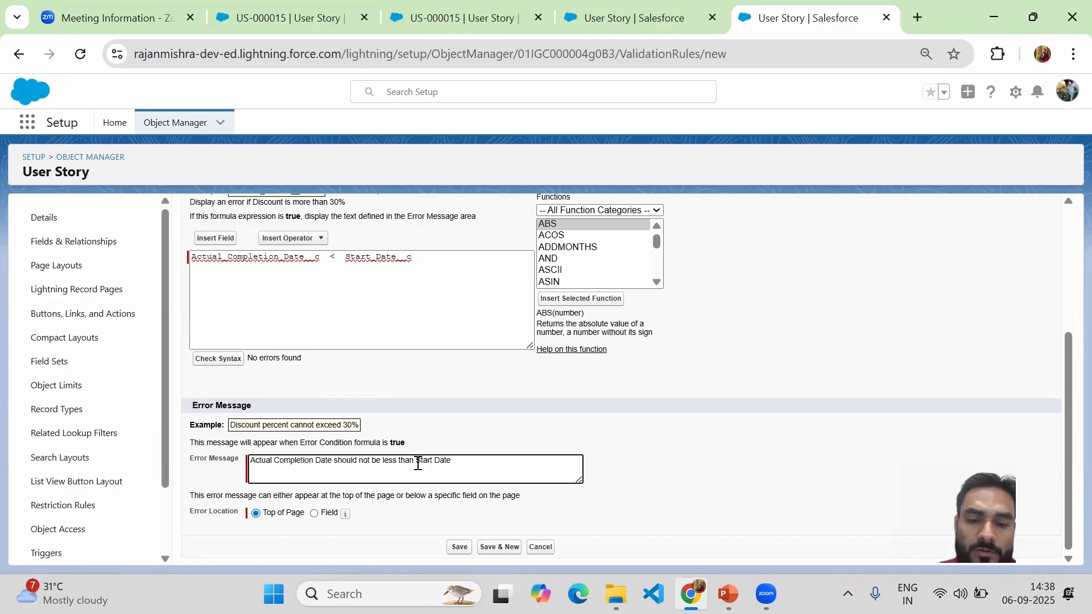
pyautogui.write('the')
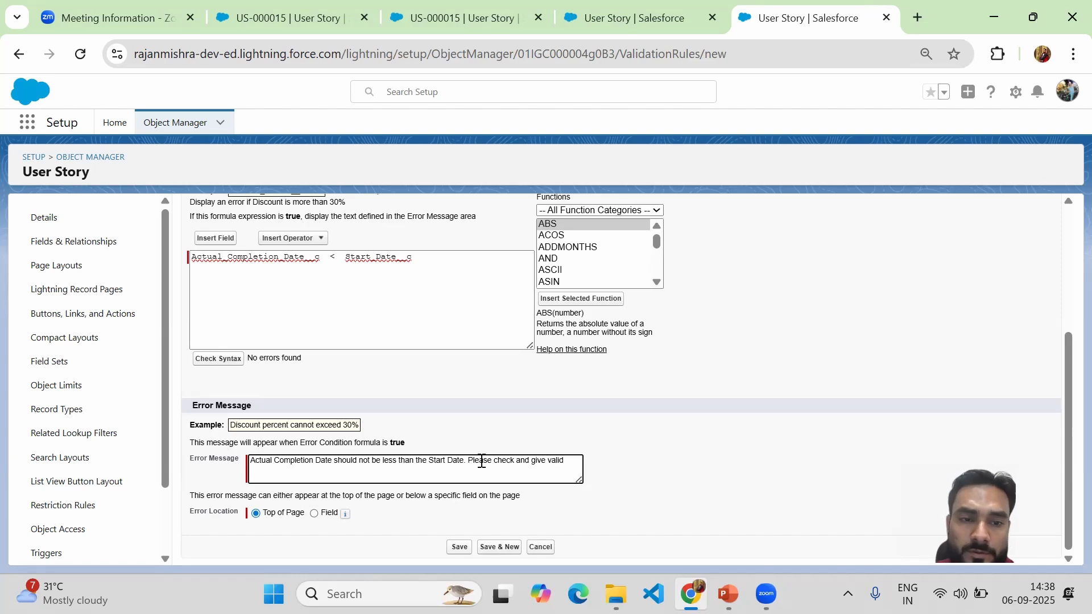
pyautogui.write('mpletion Date')
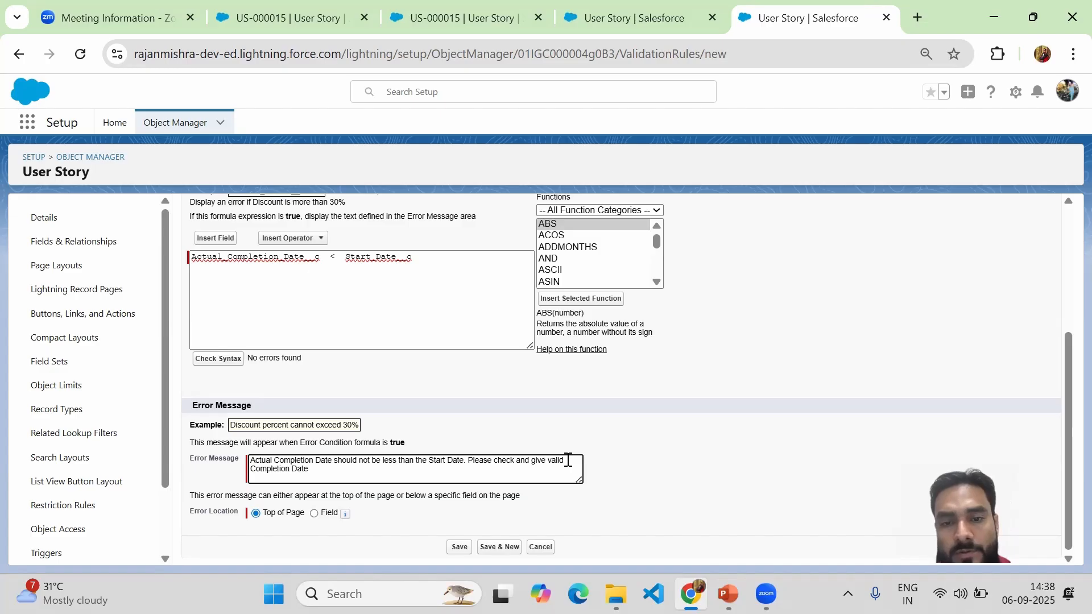
pyautogui.write('Actual')
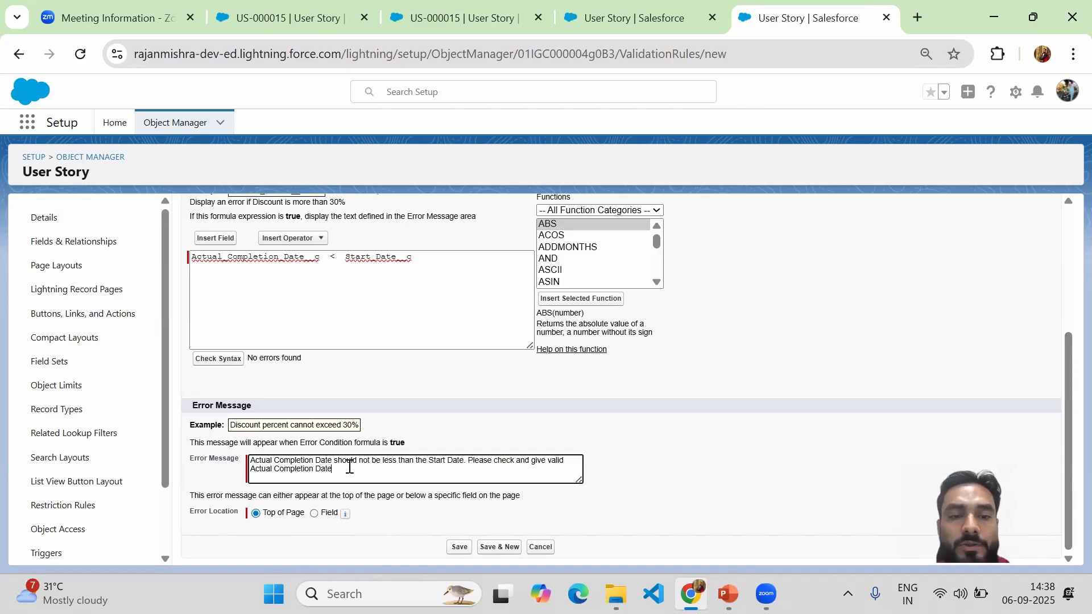
pyautogui.moveTo(334, 470); pyautogui.dragTo(244, 464)
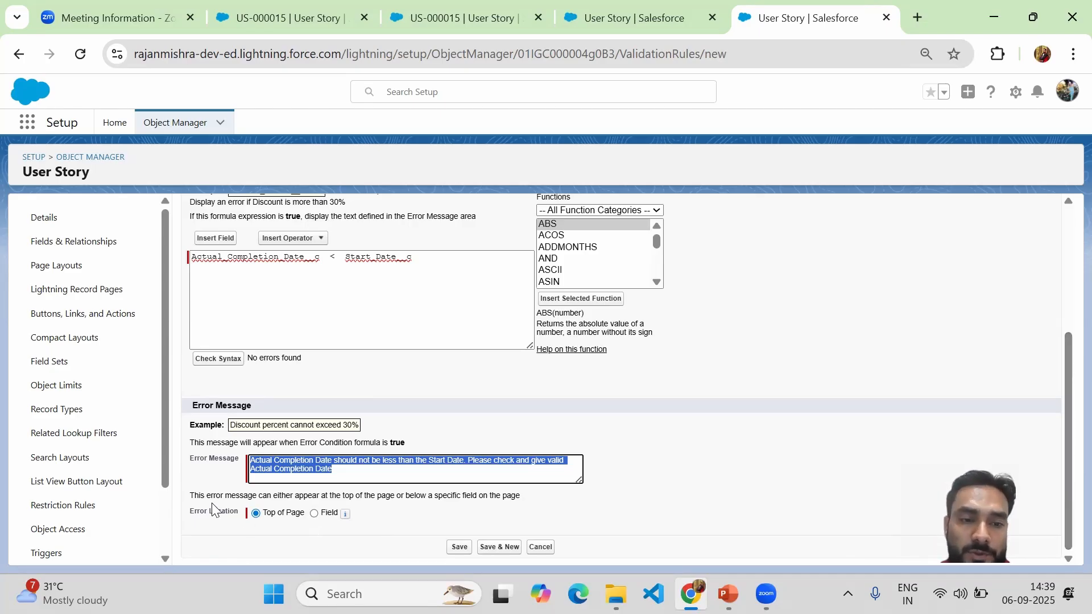
# Step: Review where the error message can appear, keep the error location at Top of Page and save the validation rule
pyautogui.moveTo(193, 497); pyautogui.dragTo(537, 510)
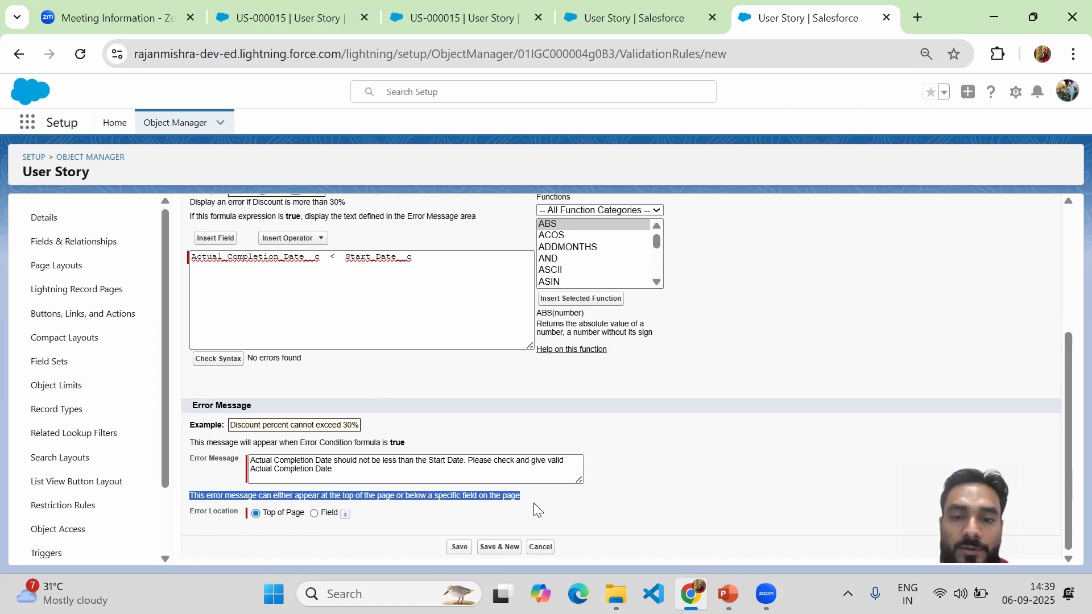
pyautogui.click(634, 19)
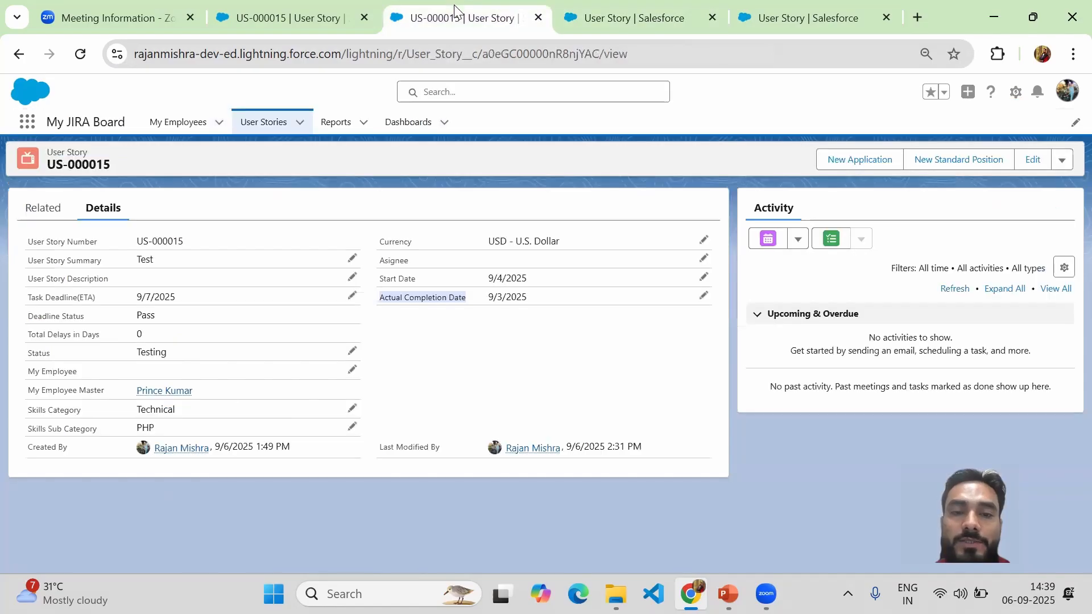
pyautogui.click(461, 15)
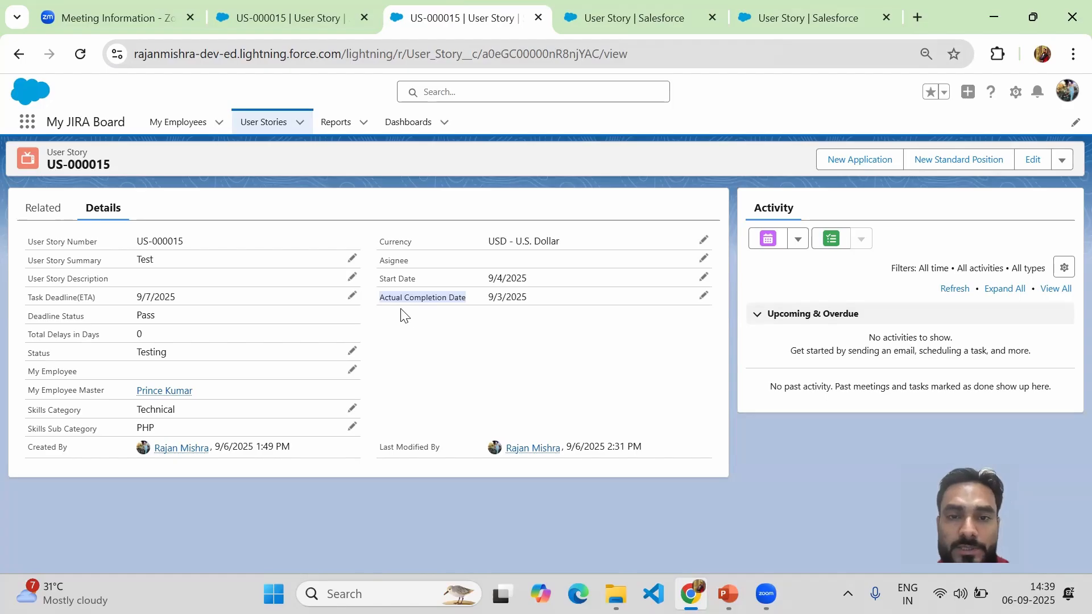
pyautogui.click(784, 16)
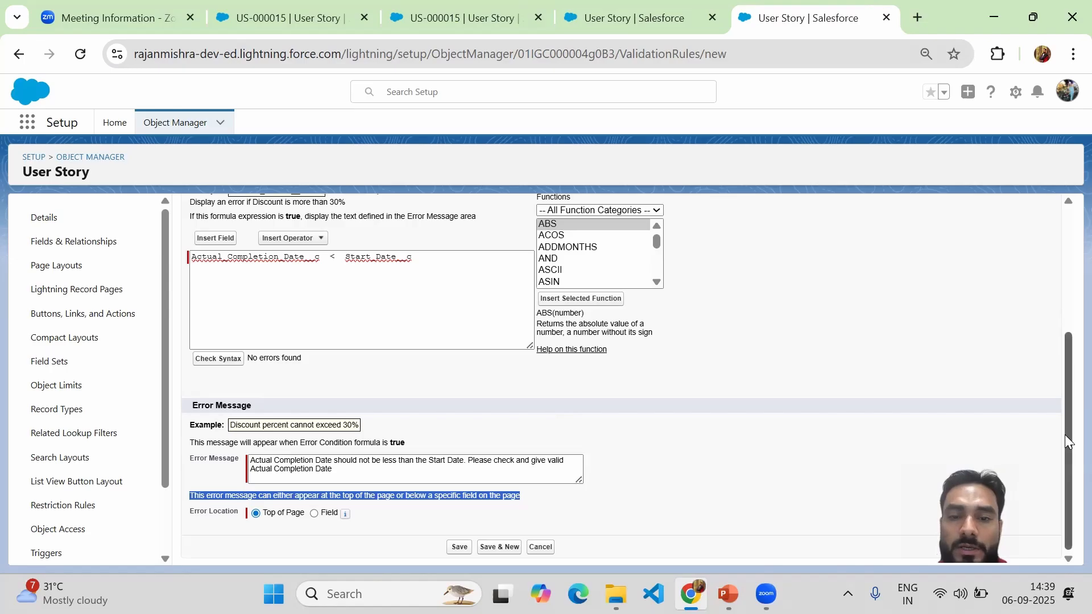
pyautogui.click(922, 343)
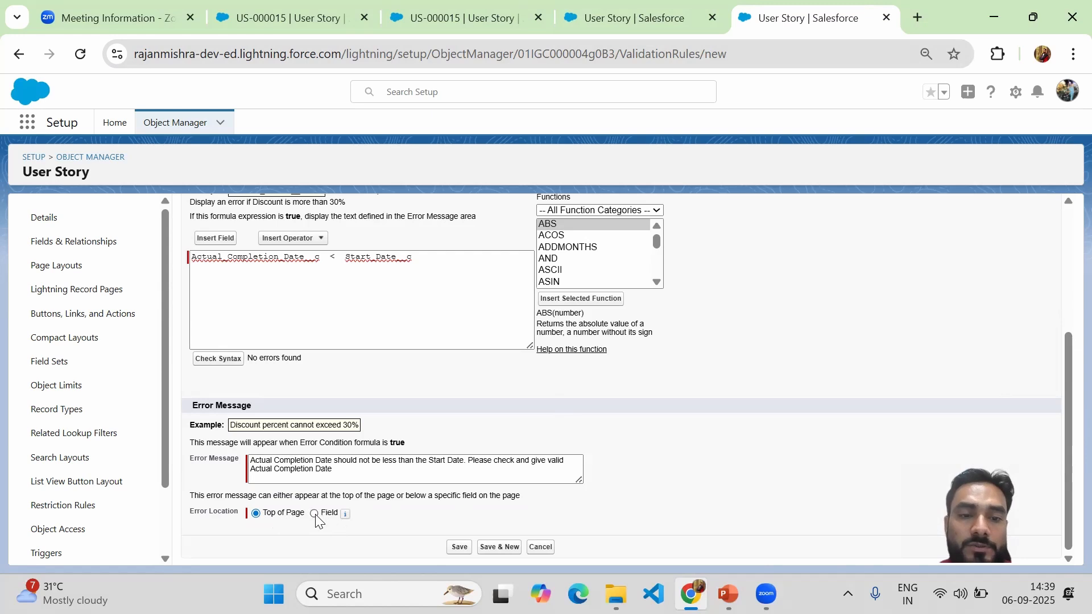
pyautogui.click(459, 549)
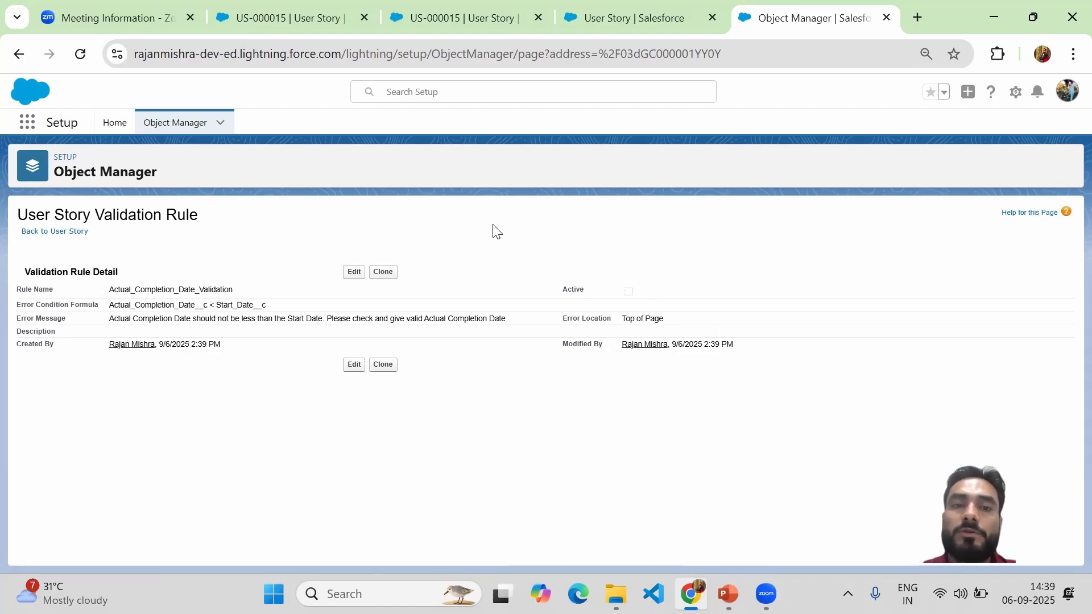
# Step: Edit the saved validation rule to make it active and save the change
pyautogui.click(353, 272)
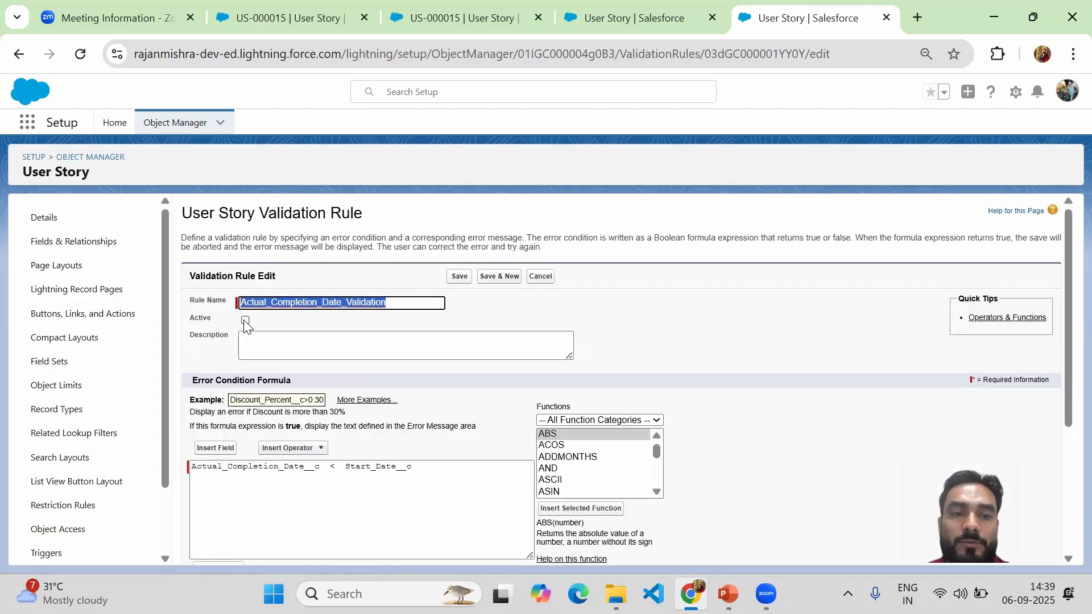
pyautogui.click(245, 320)
pyautogui.click(459, 277)
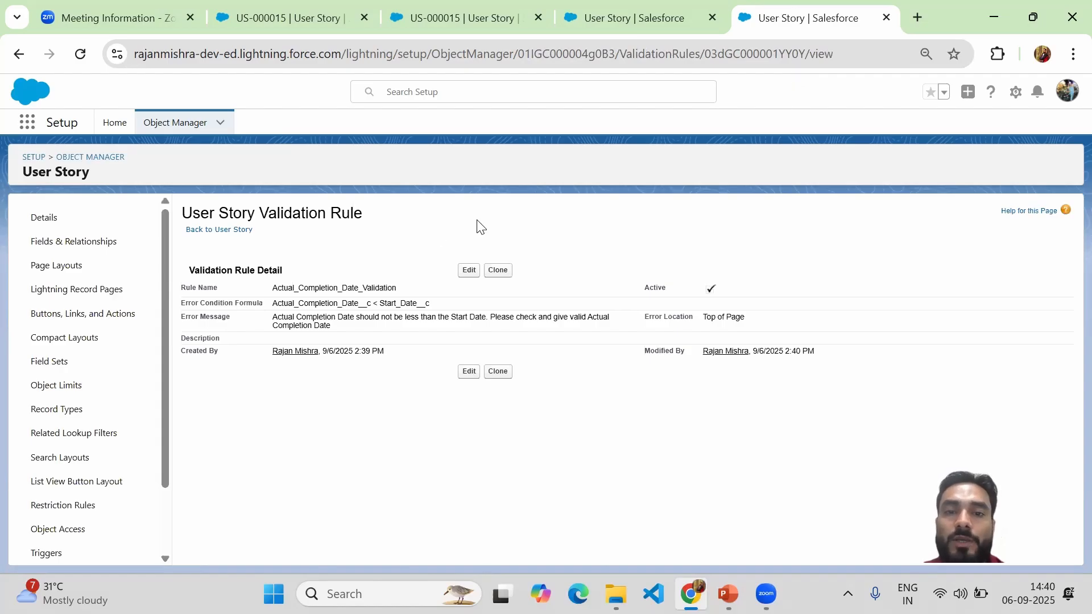
# Step: On the US-000015 record, set the Actual Completion Date to 9/2/2025 and try to save it to test the validation rule
pyautogui.click(461, 21)
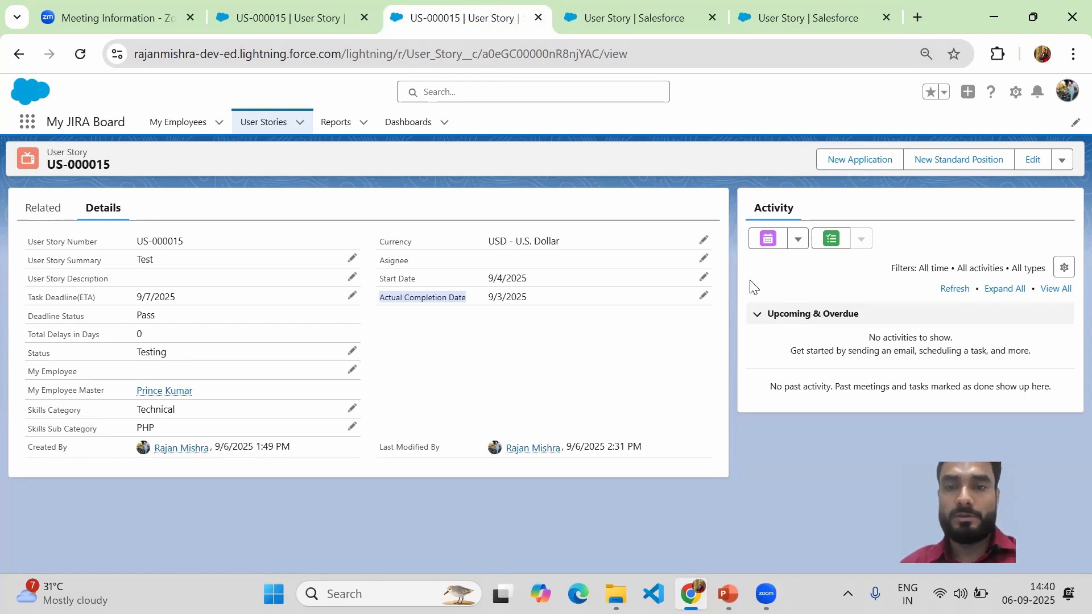
pyautogui.click(703, 296)
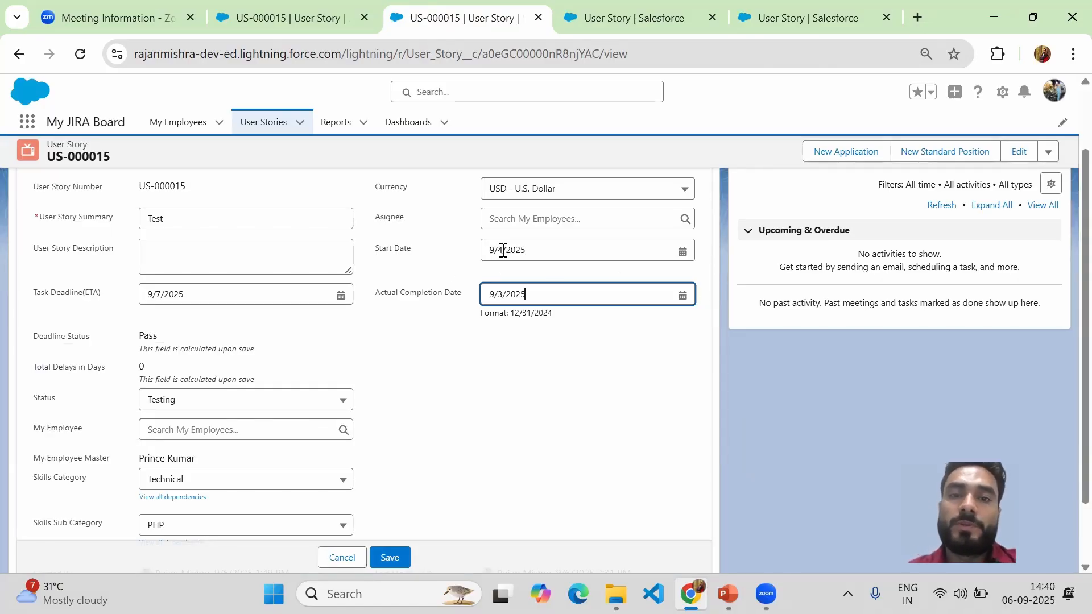
pyautogui.click(682, 295)
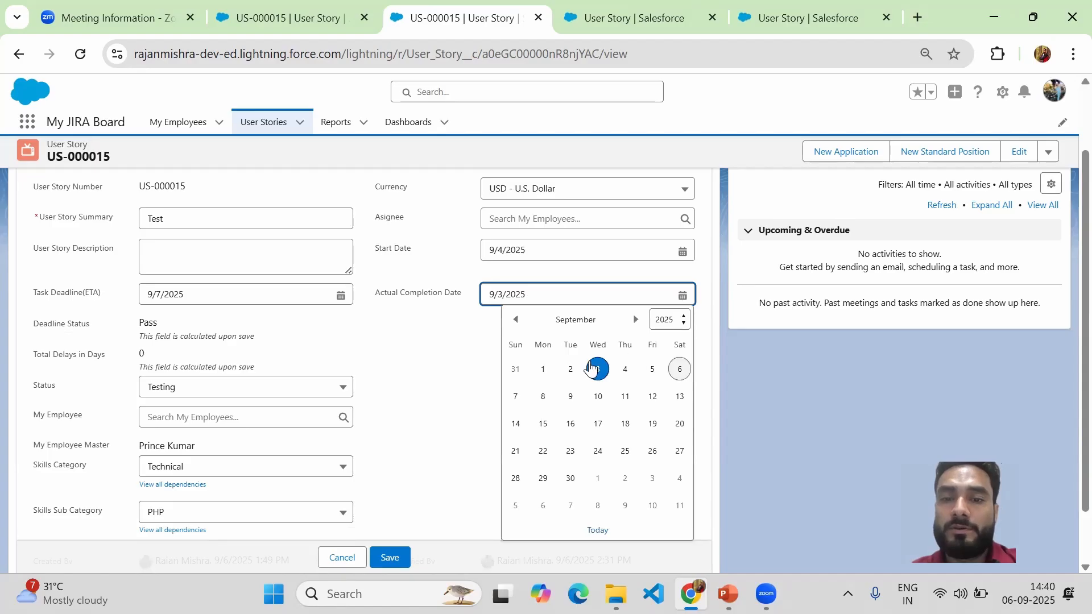
pyautogui.click(570, 369)
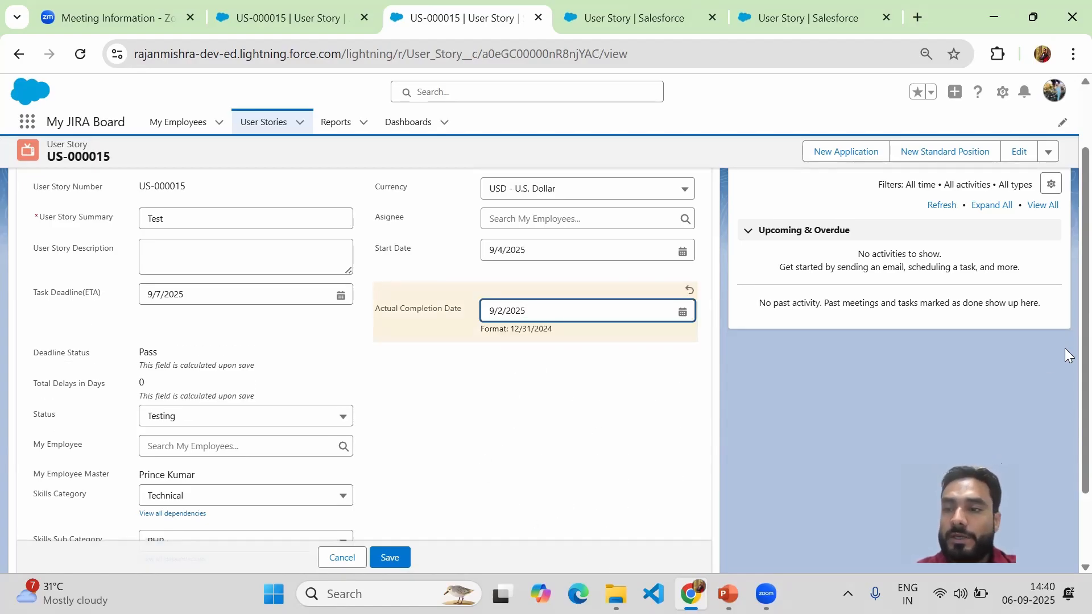
pyautogui.scroll(-2, 1064, 332)
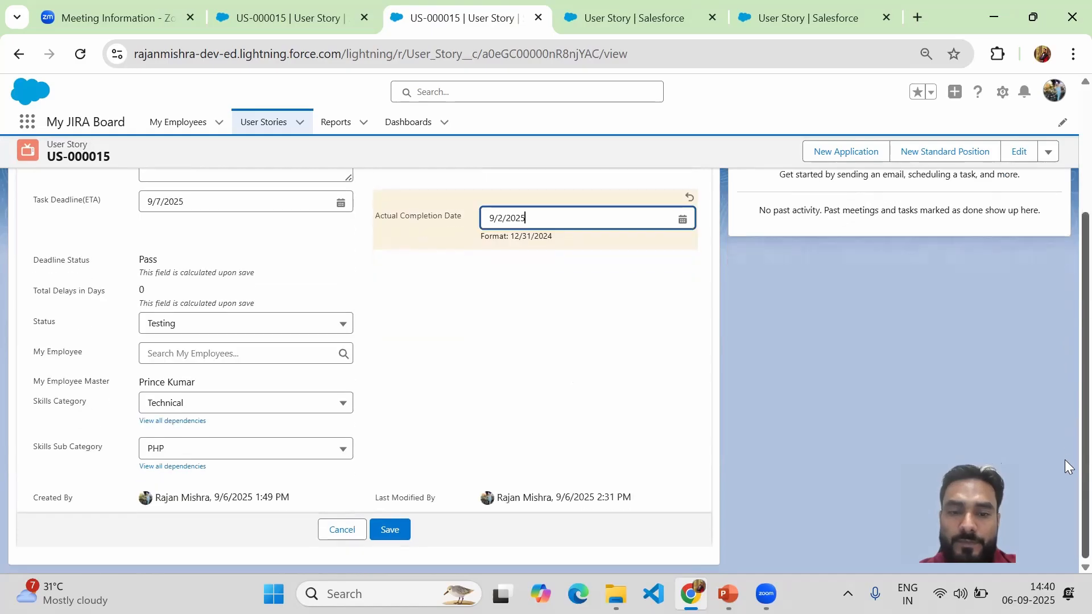
pyautogui.click(392, 531)
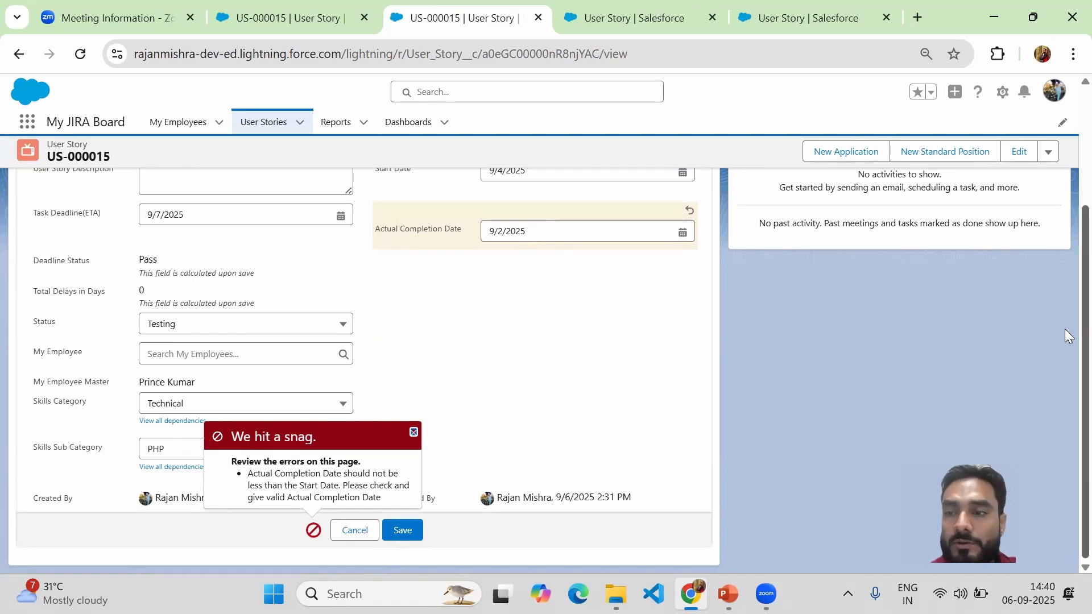
# Step: Examine the validation error shown on the US-000015 record and read its full message text
pyautogui.scroll(3, 1068, 239)
pyautogui.scroll(-3, 1068, 239)
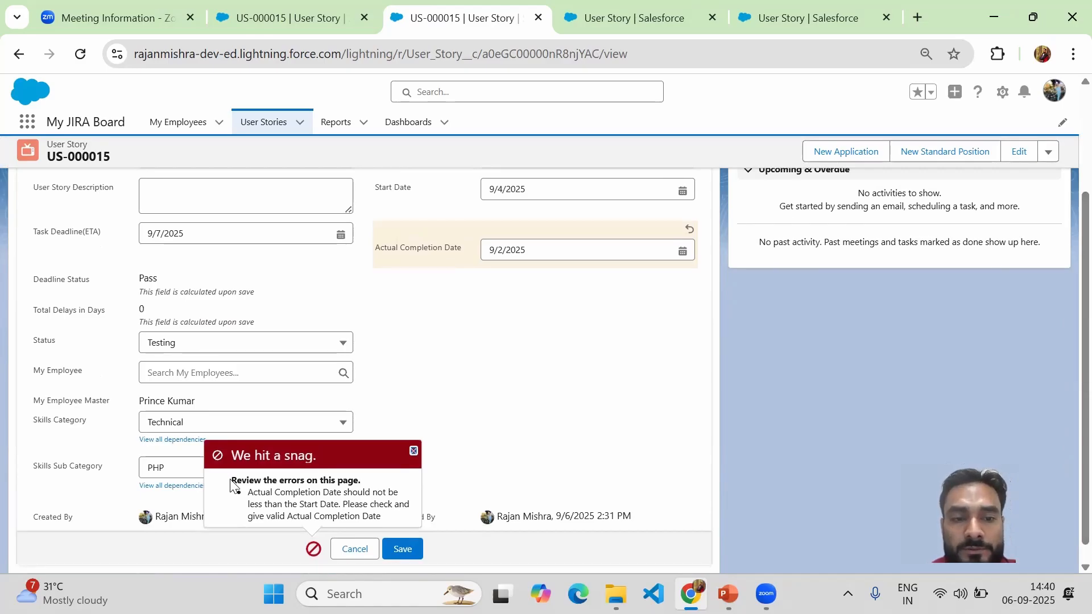
pyautogui.moveTo(249, 492); pyautogui.dragTo(341, 505)
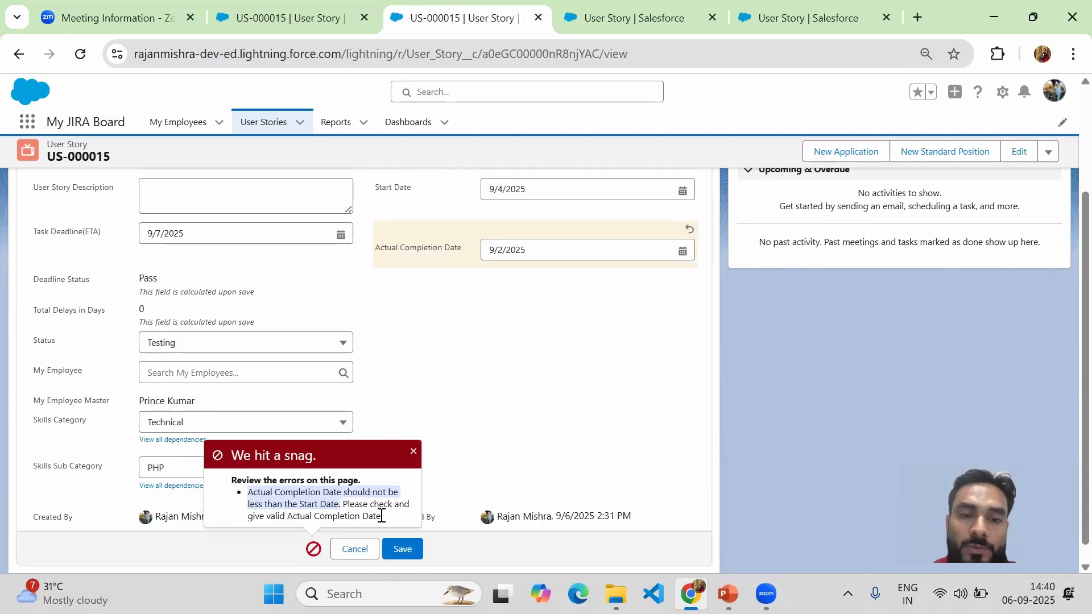
pyautogui.moveTo(381, 518); pyautogui.dragTo(250, 498)
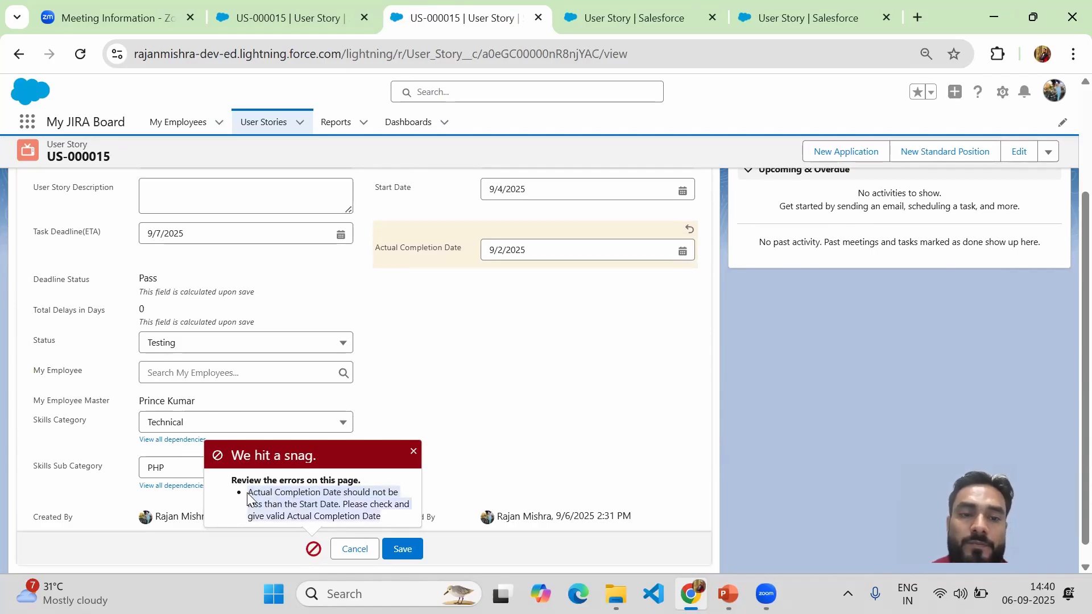
# Step: Open the validation rule for editing and review its Error Message text against the error shown on the record
pyautogui.click(798, 19)
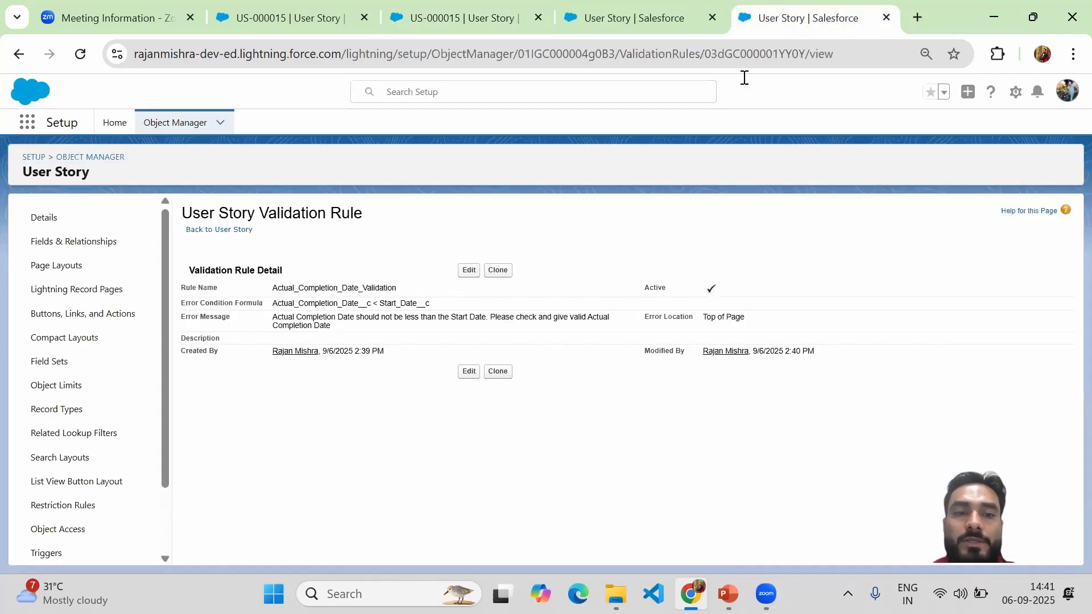
pyautogui.click(468, 372)
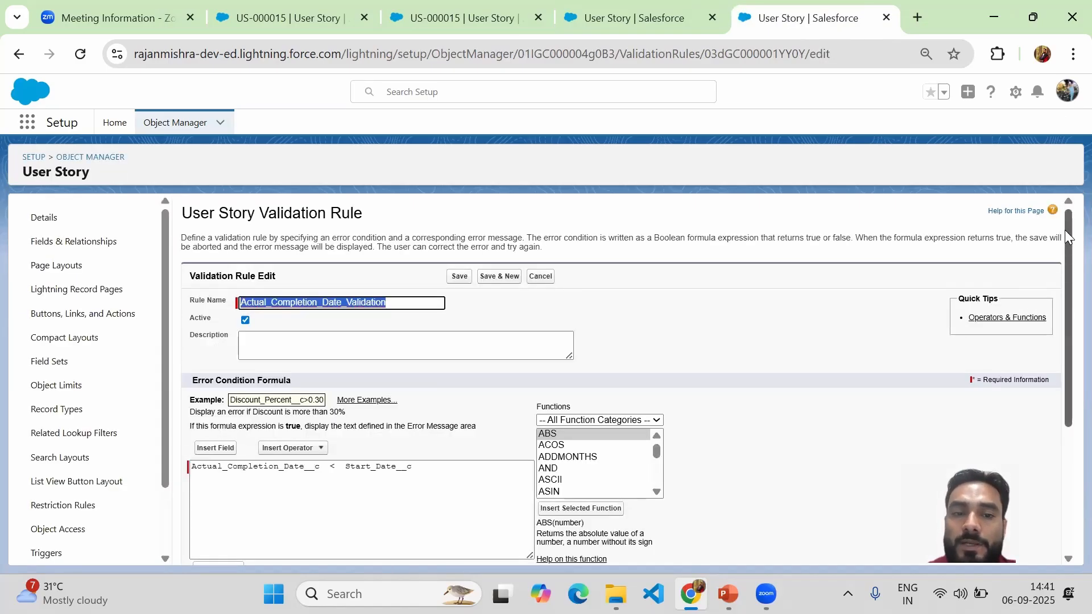
pyautogui.moveTo(1064, 230); pyautogui.dragTo(1051, 465)
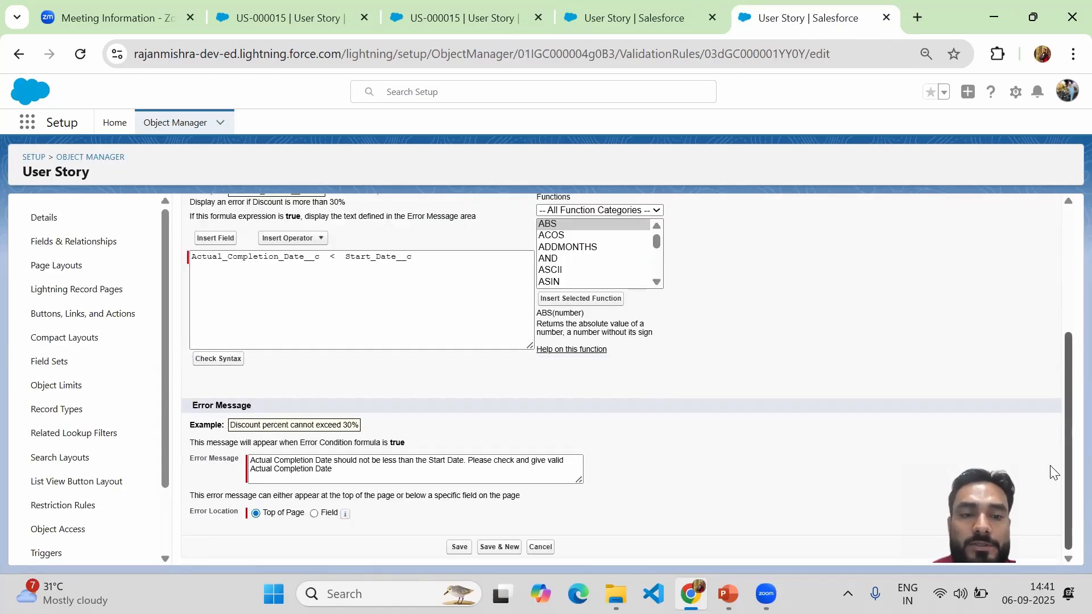
pyautogui.click(353, 479)
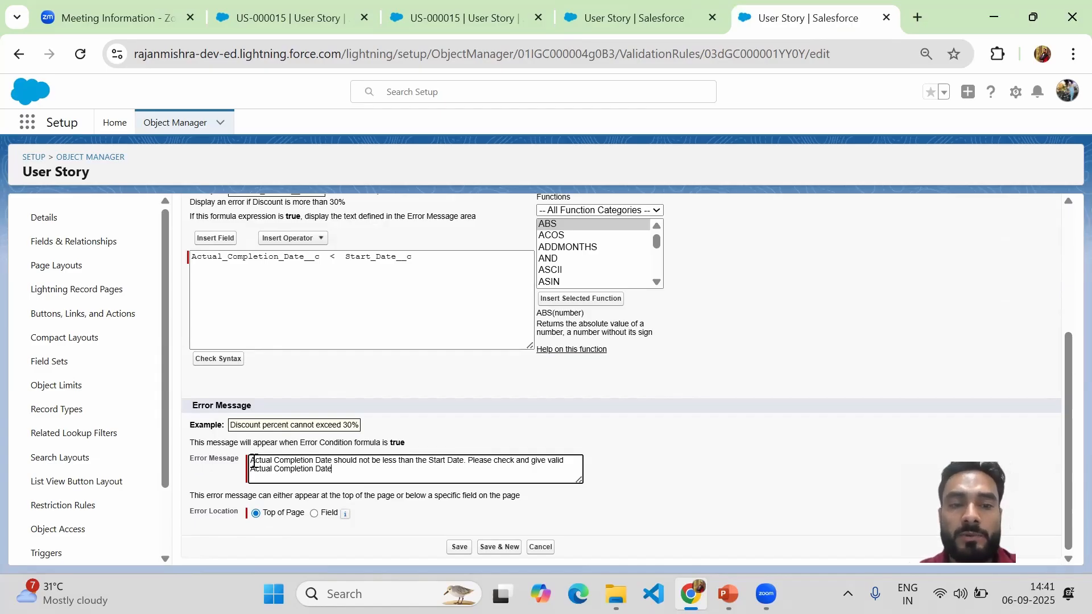
pyautogui.moveTo(254, 462); pyautogui.dragTo(313, 461)
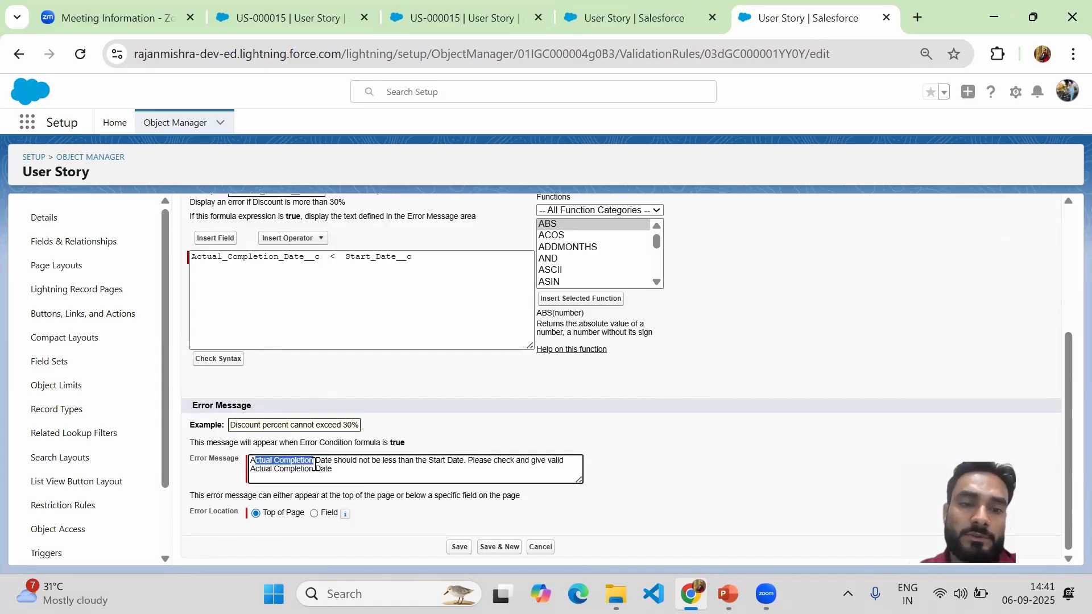
pyautogui.click(351, 473)
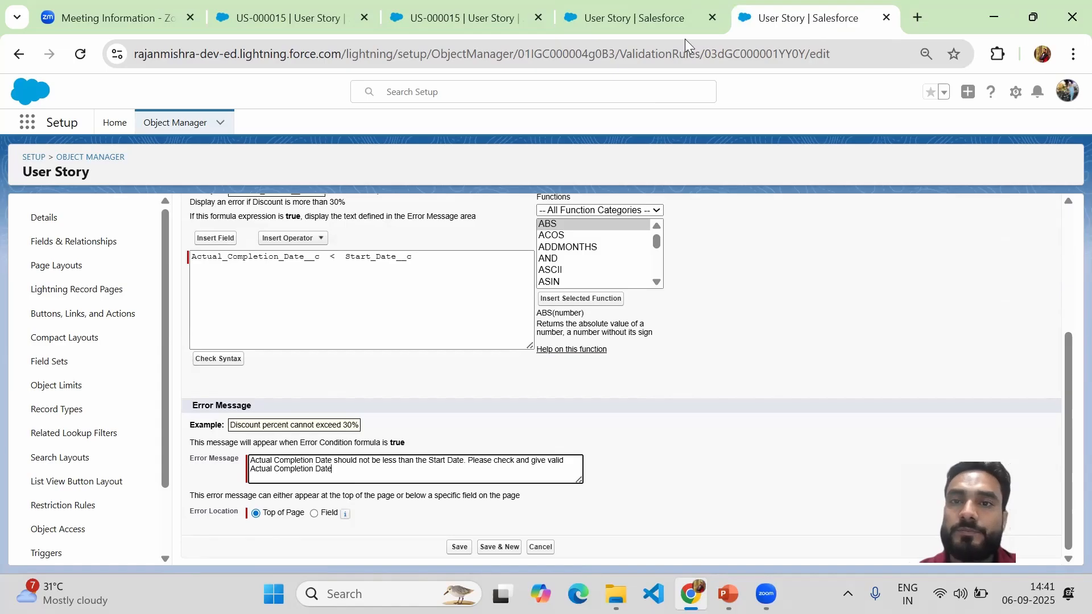
# Step: Return to the US-000015 record, dismiss the error and try again to save it with Actual Completion Date 9/2/2025
pyautogui.click(639, 20)
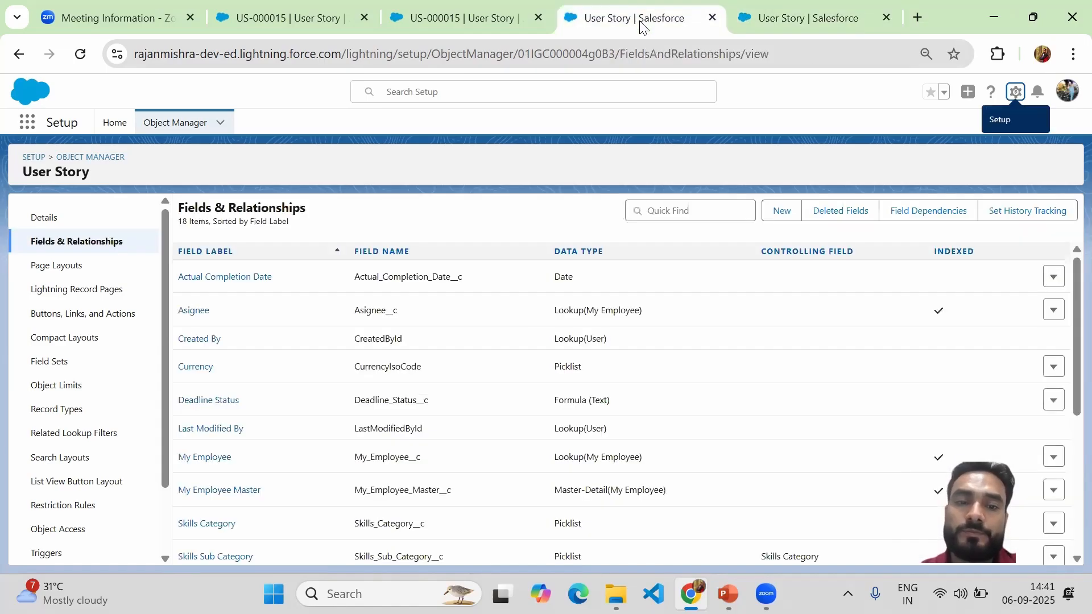
pyautogui.click(437, 23)
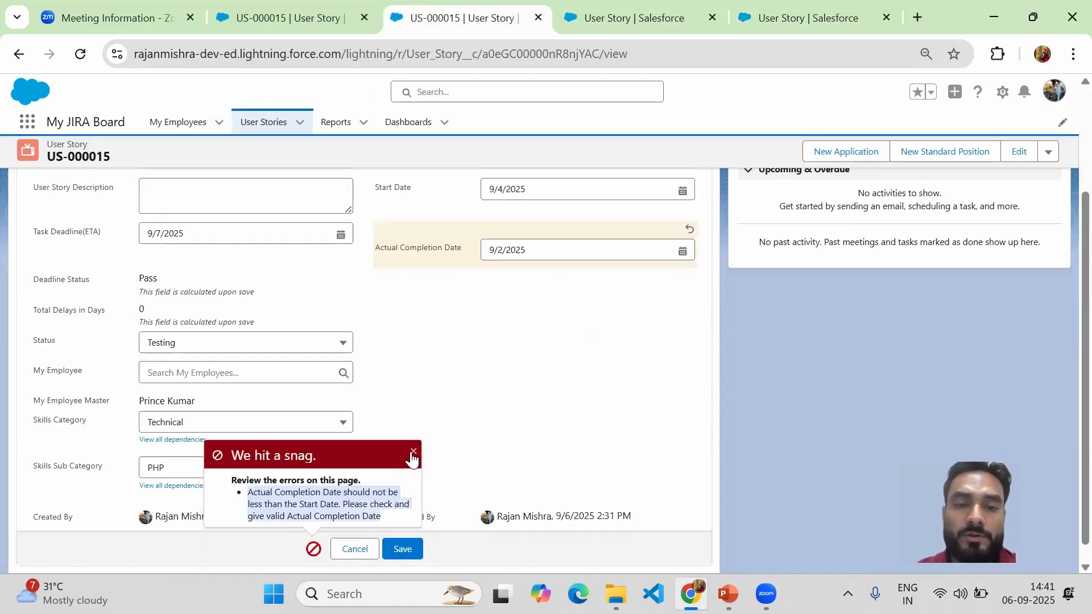
pyautogui.click(413, 453)
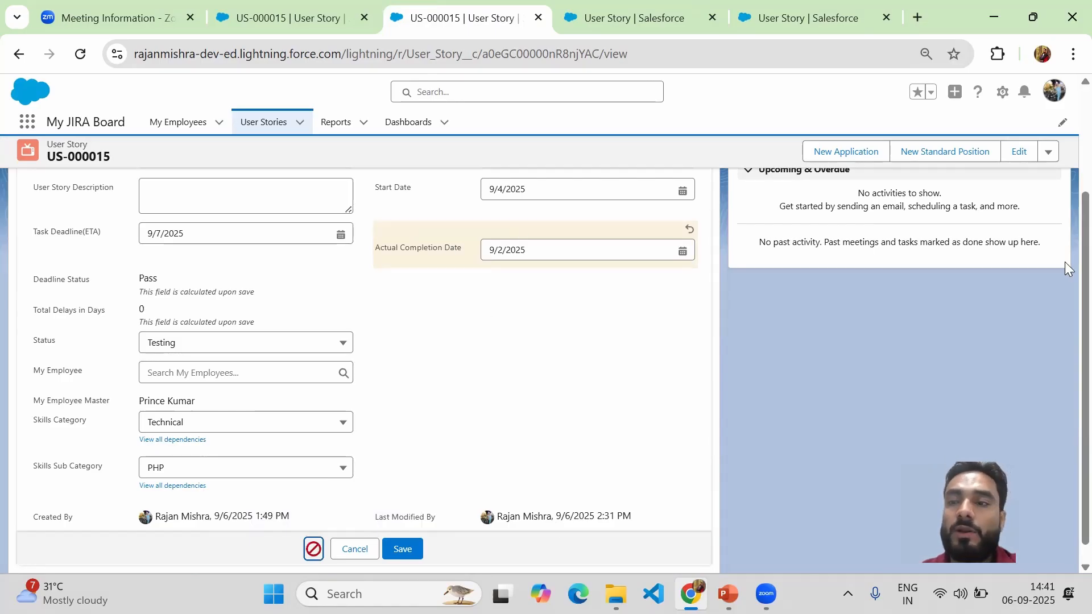
pyautogui.scroll(-1, 1065, 263)
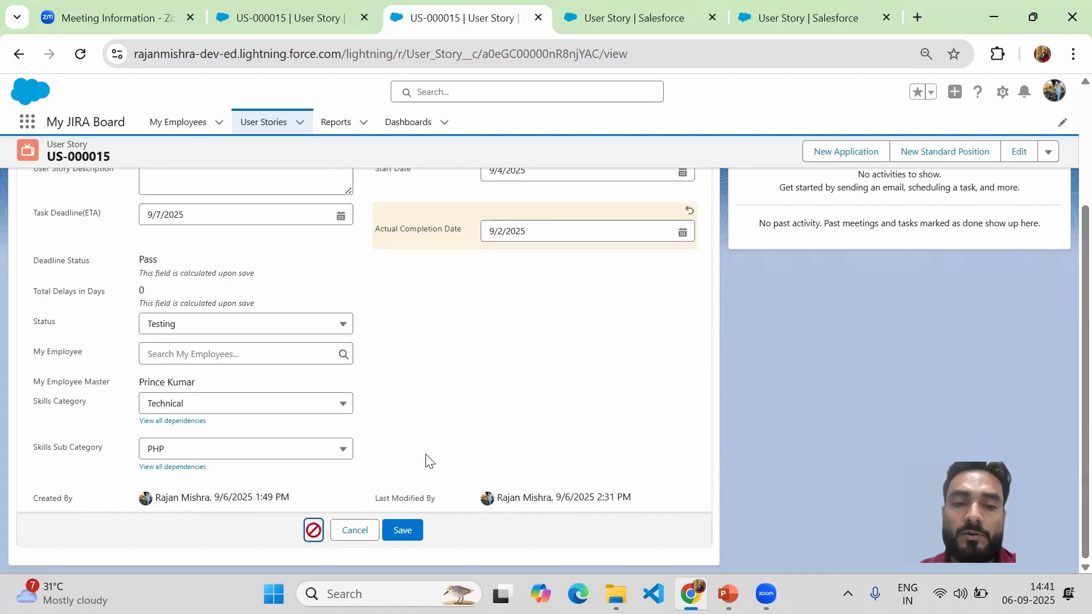
pyautogui.click(396, 532)
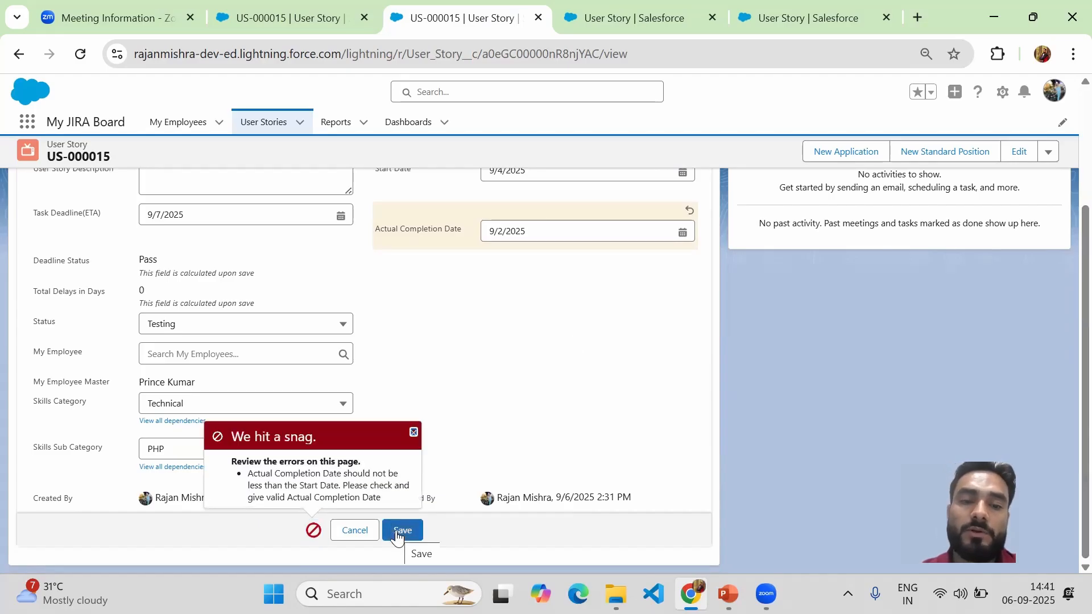
pyautogui.scroll(3, 396, 530)
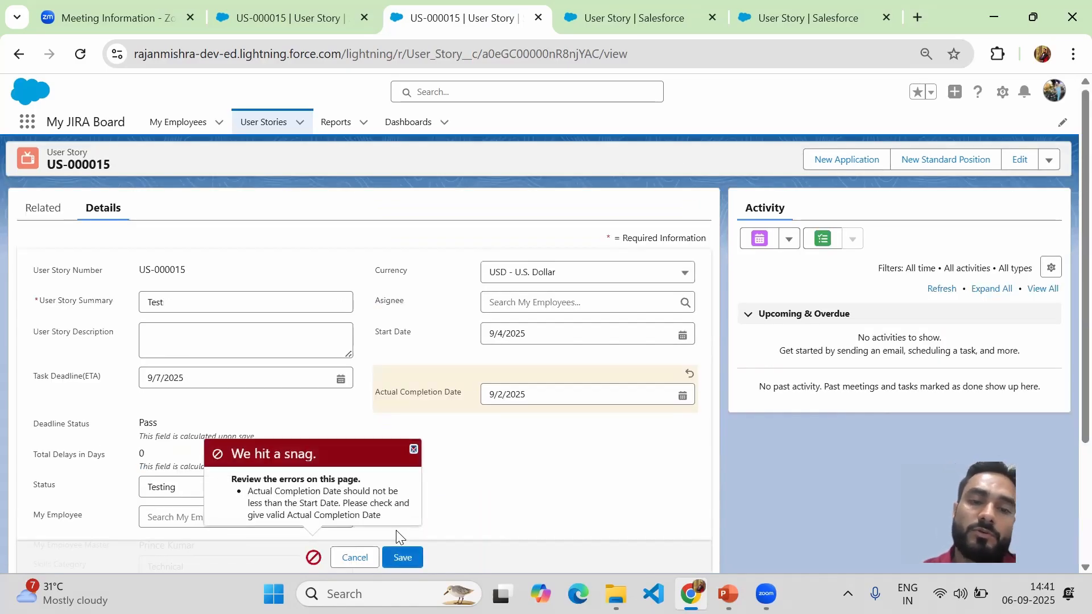
pyautogui.click(398, 557)
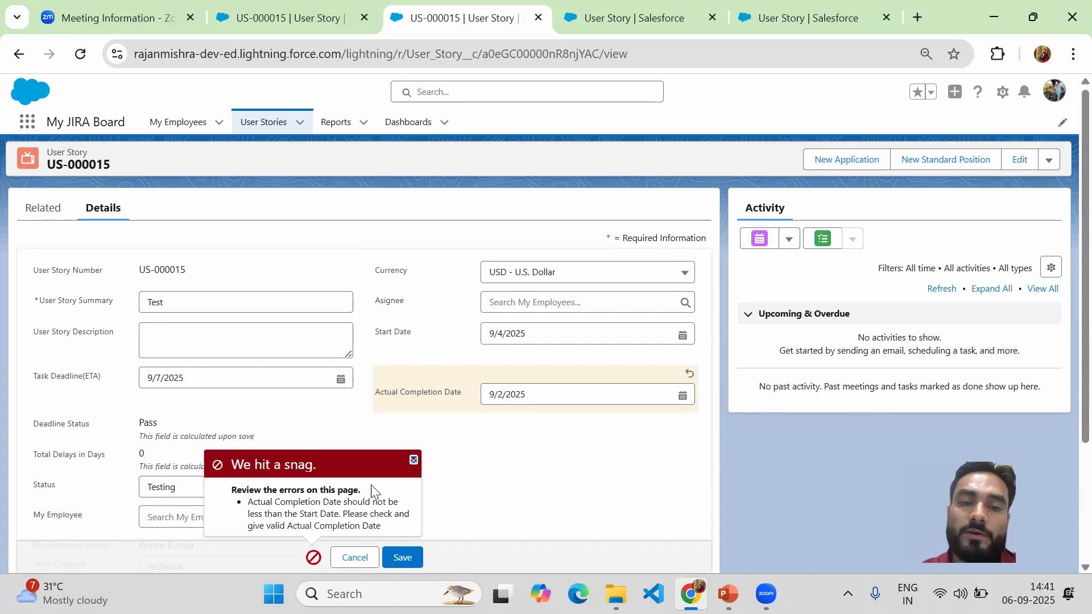
# Step: Dismiss the error, set the Actual Completion Date to 9/4/2025, the same as the Start Date, and save the record
pyautogui.click(413, 460)
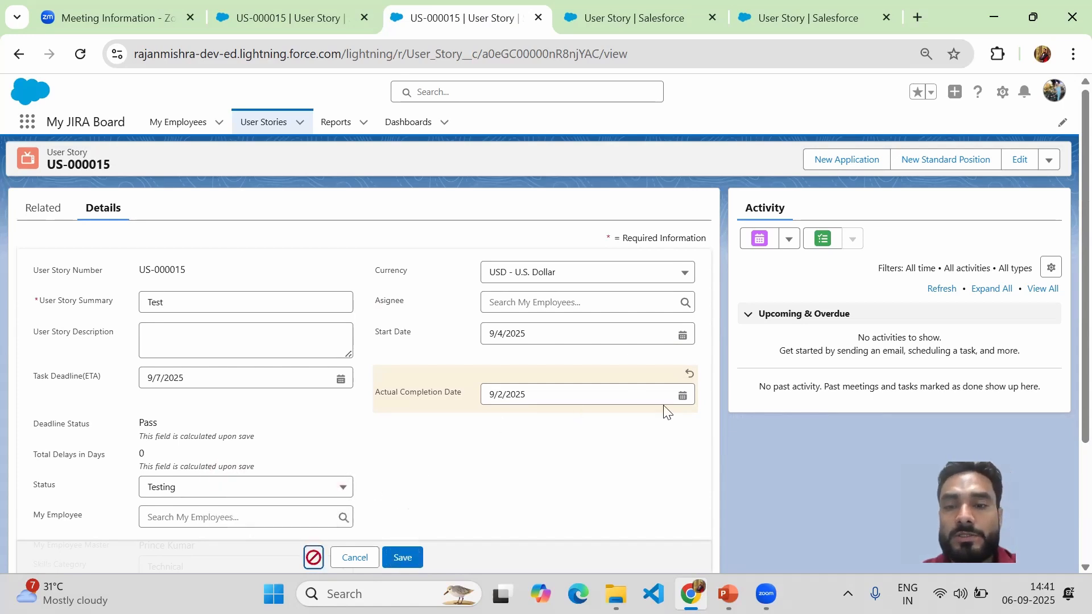
pyautogui.click(684, 392)
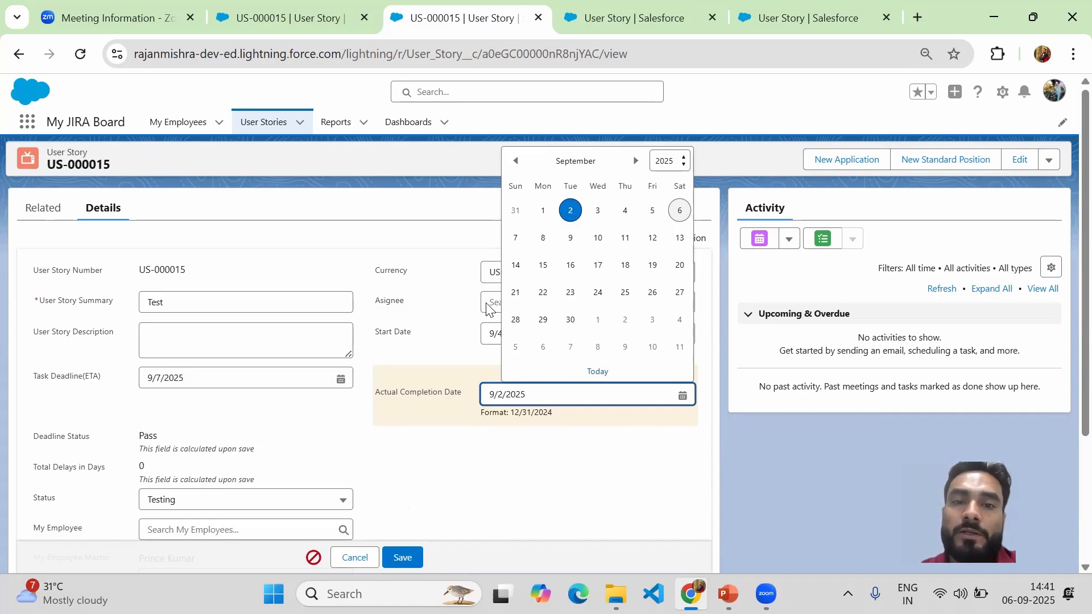
pyautogui.click(625, 211)
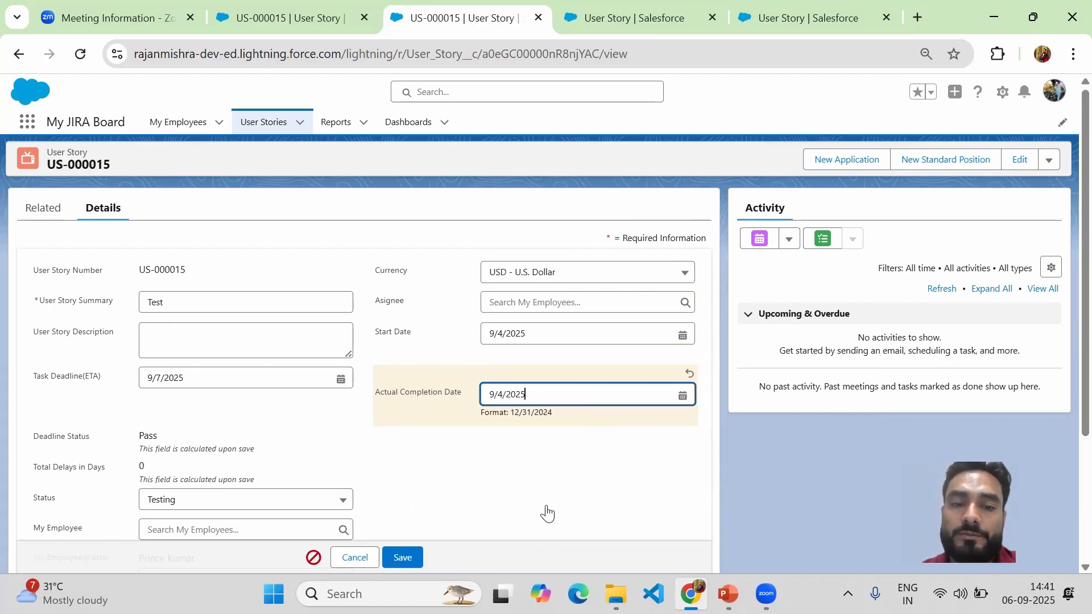
pyautogui.click(392, 554)
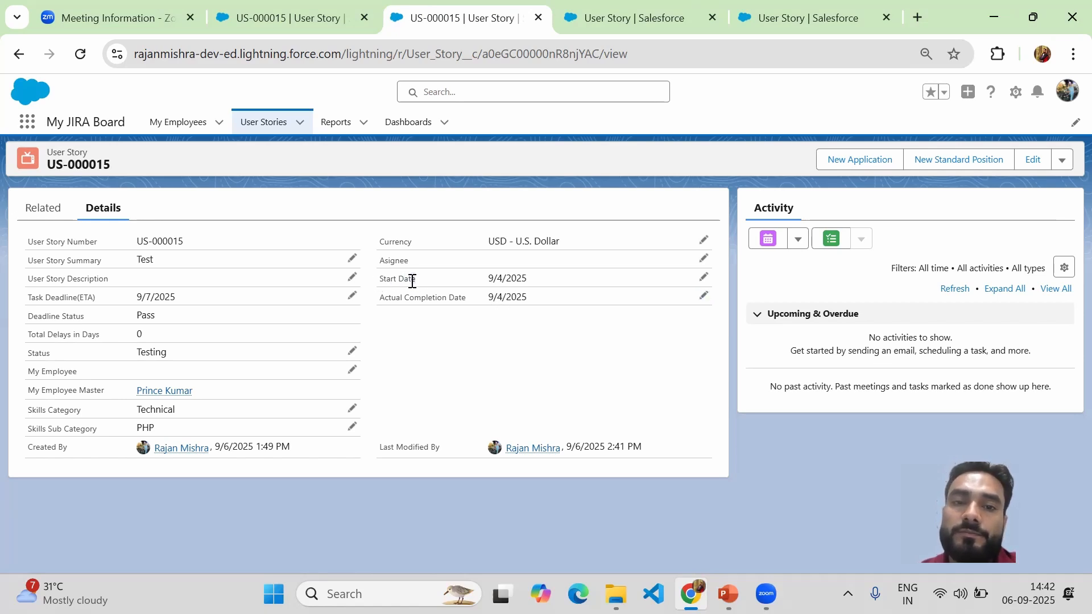
# Step: Set the Actual Completion Date to 9/3/2025, try saving the record twice and dismiss the error each time
pyautogui.click(703, 295)
pyautogui.click(511, 291)
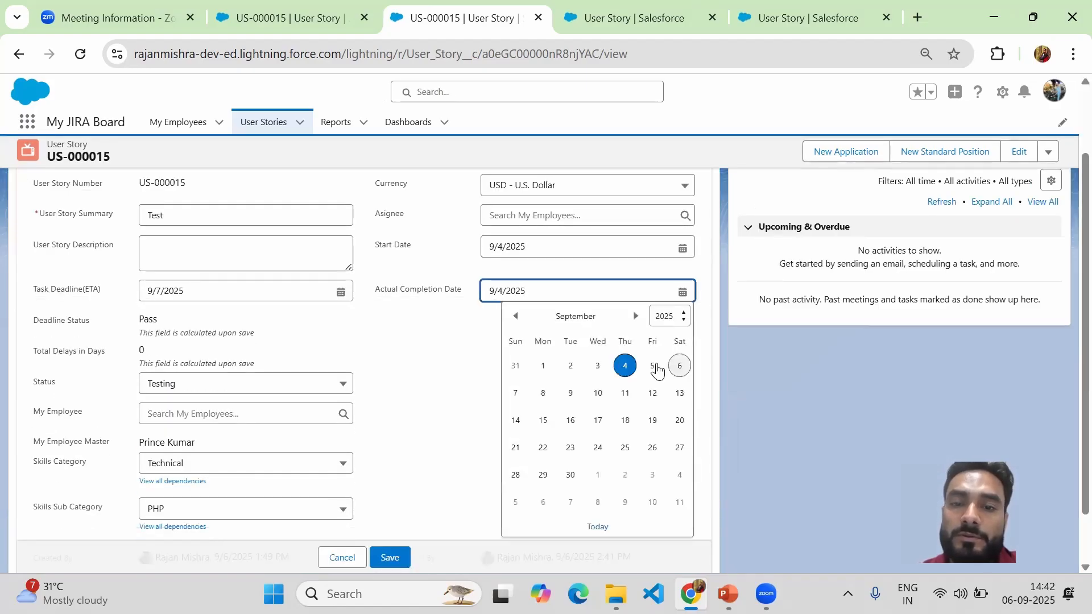
pyautogui.click(597, 367)
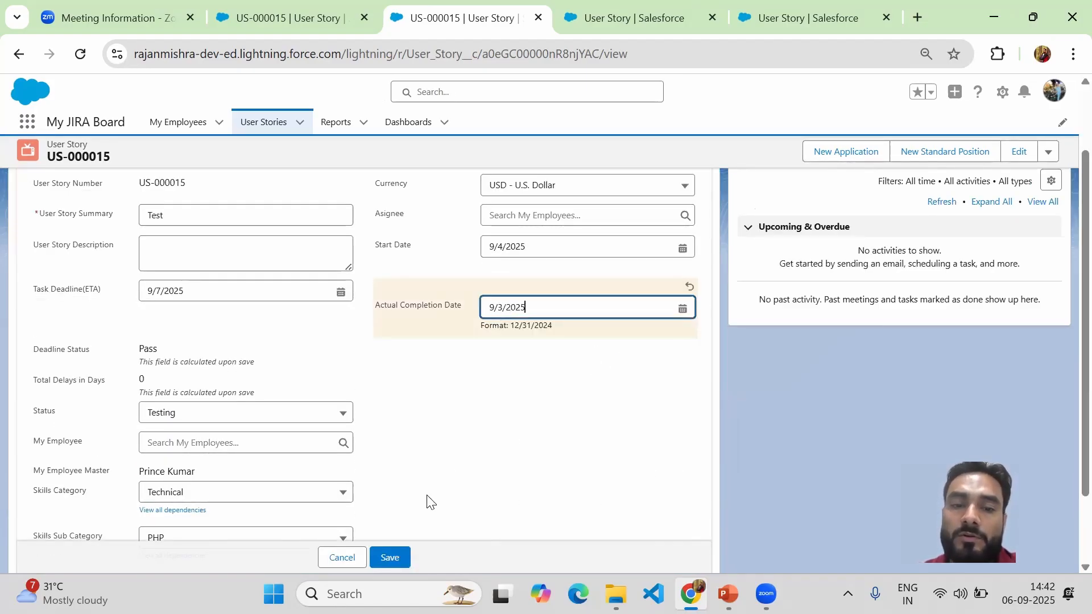
pyautogui.click(390, 556)
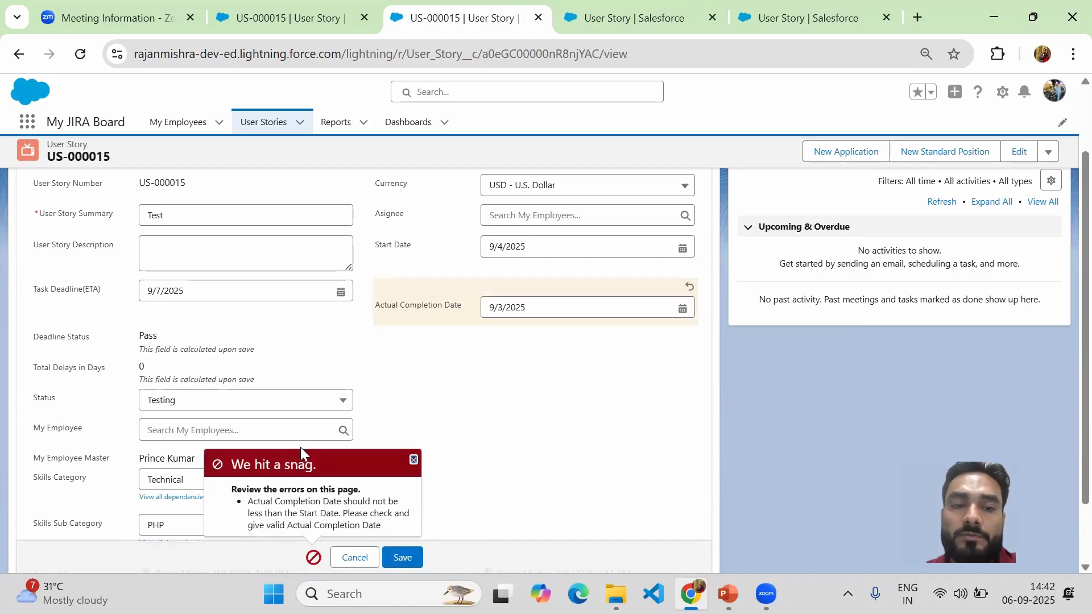
pyautogui.click(414, 459)
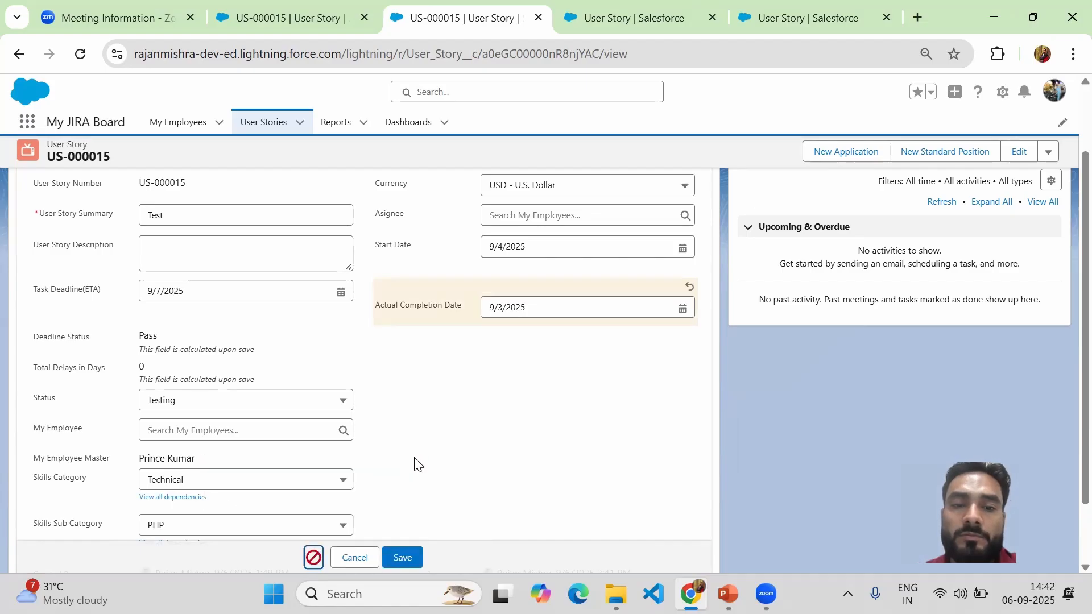
pyautogui.click(394, 550)
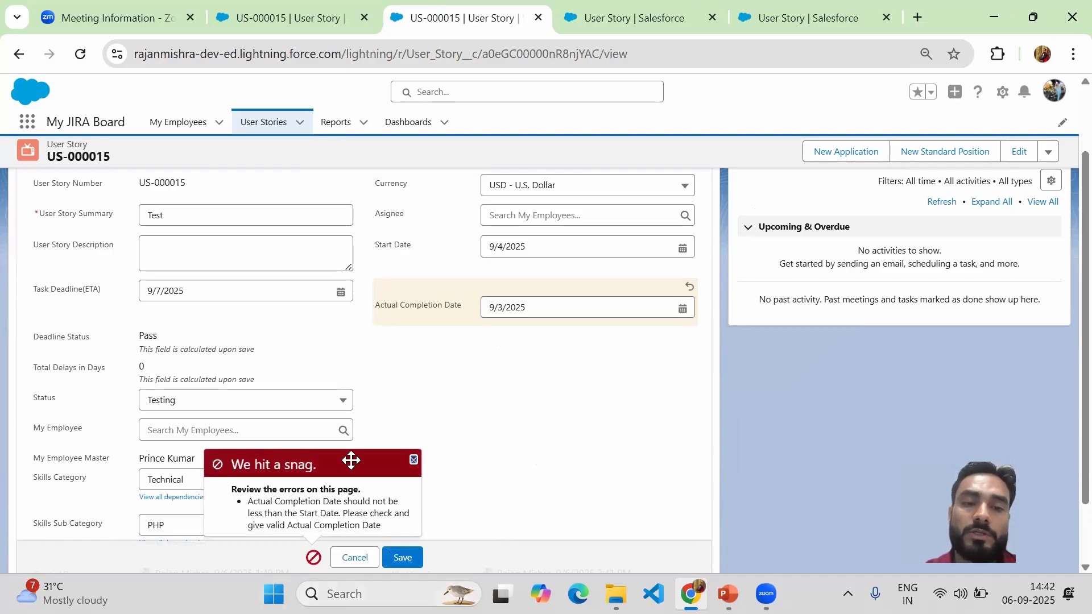
pyautogui.click(413, 459)
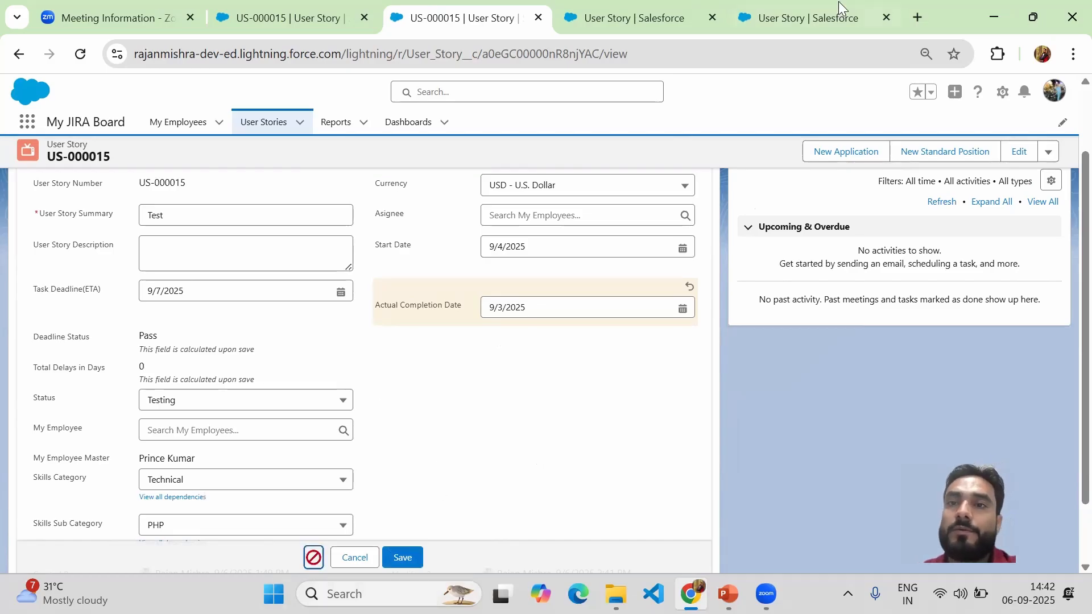
# Step: Set the validation rule's Error Location to the Actual Completion Date field and save the rule
pyautogui.click(808, 23)
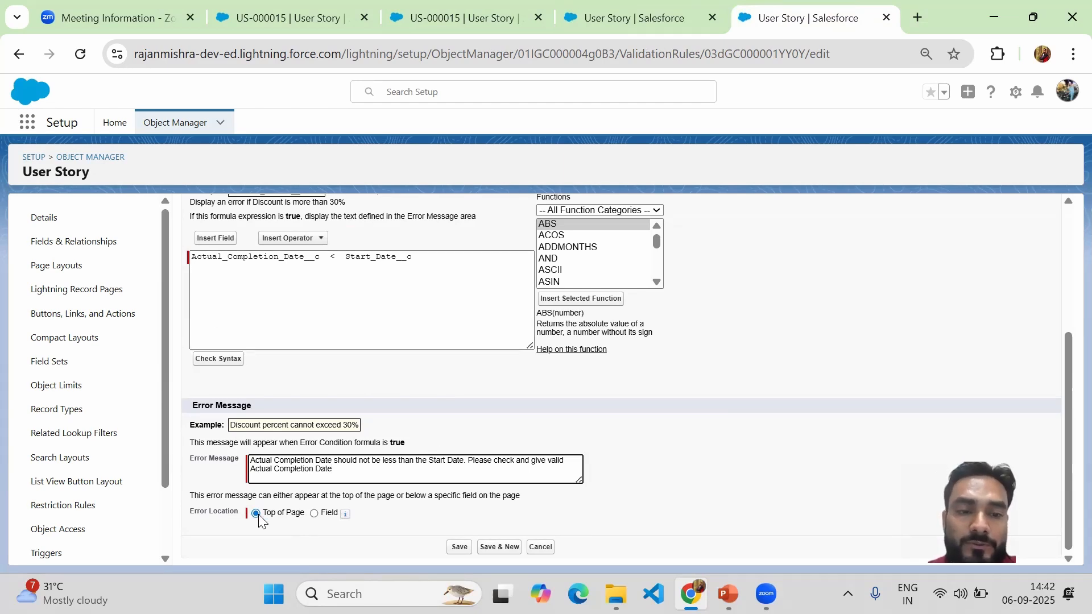
pyautogui.click(315, 514)
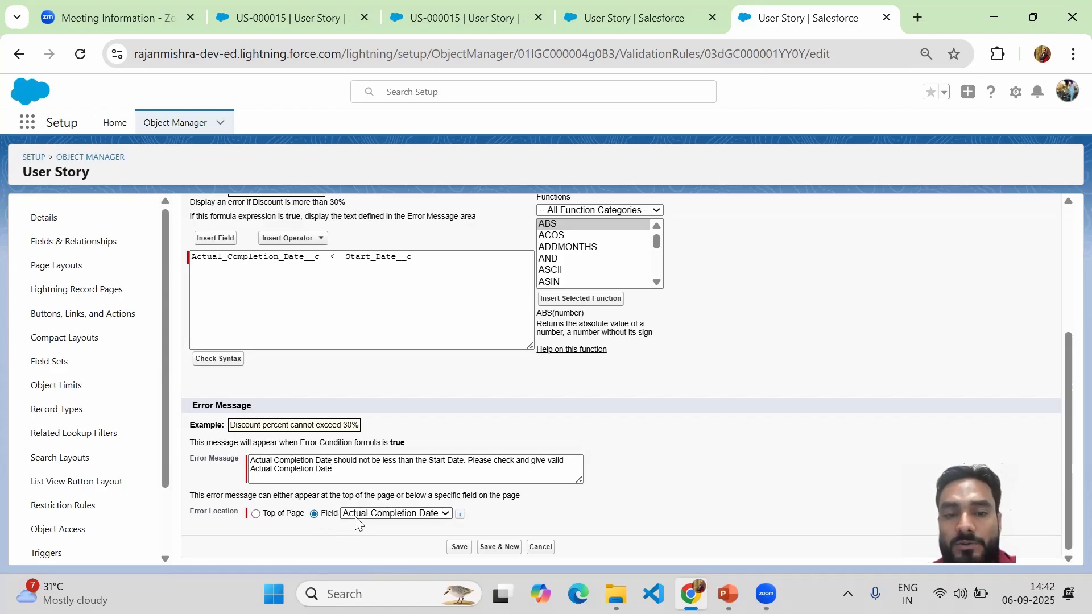
pyautogui.click(442, 517)
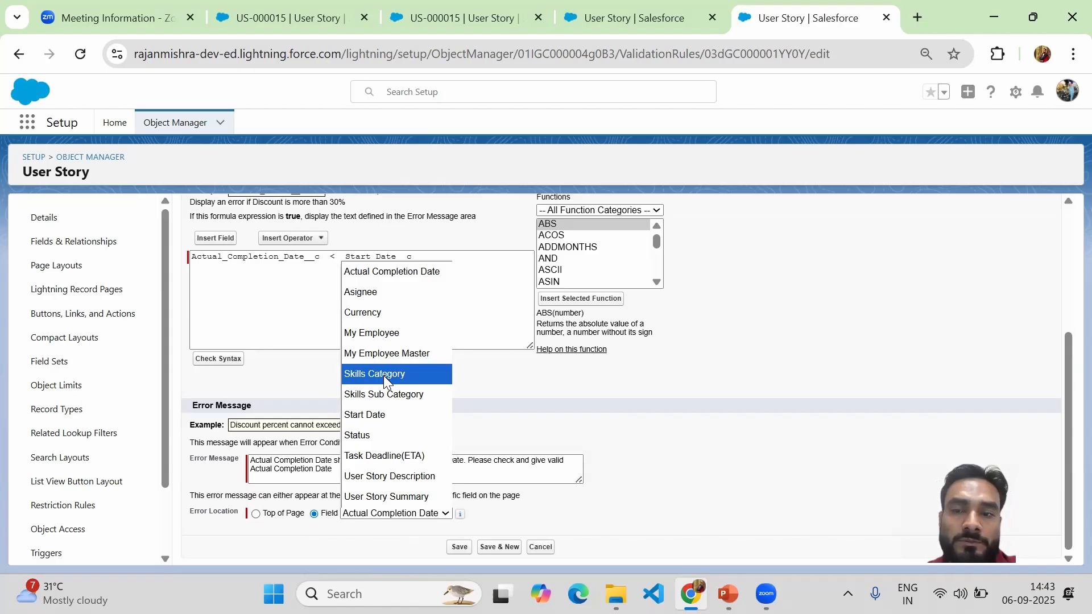
pyautogui.click(401, 271)
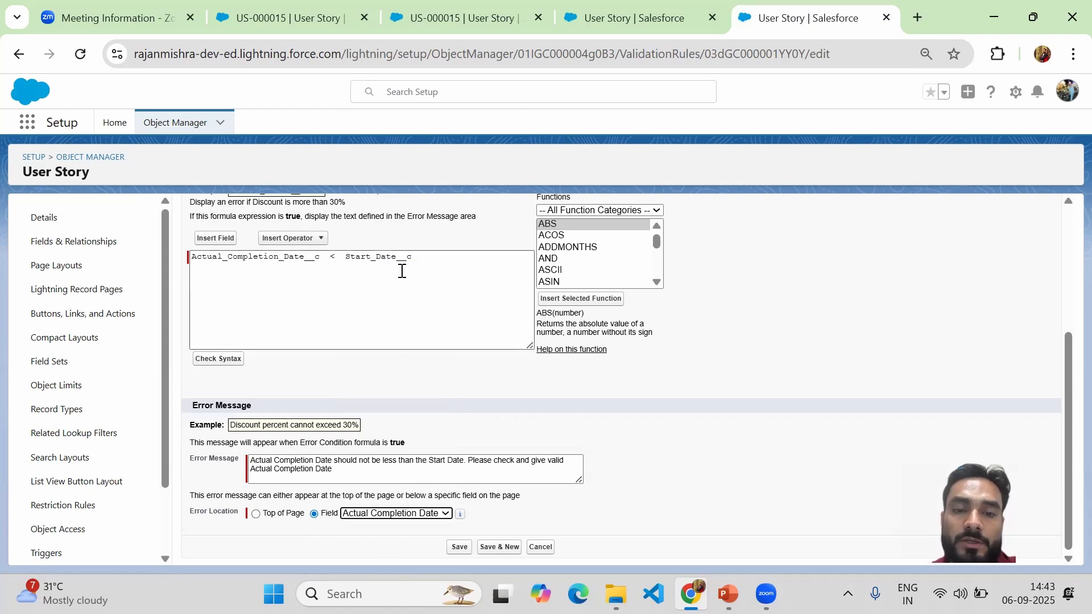
pyautogui.click(461, 549)
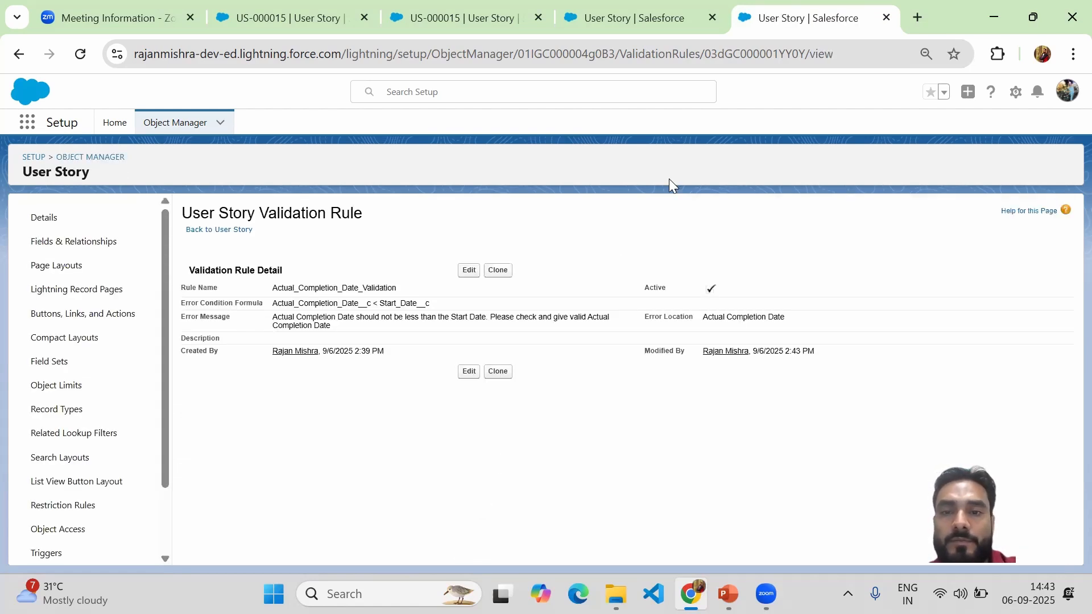
# Step: Reload the US-000015 record, set its Actual Completion Date to 9/3/2025 and try to save it
pyautogui.click(511, 20)
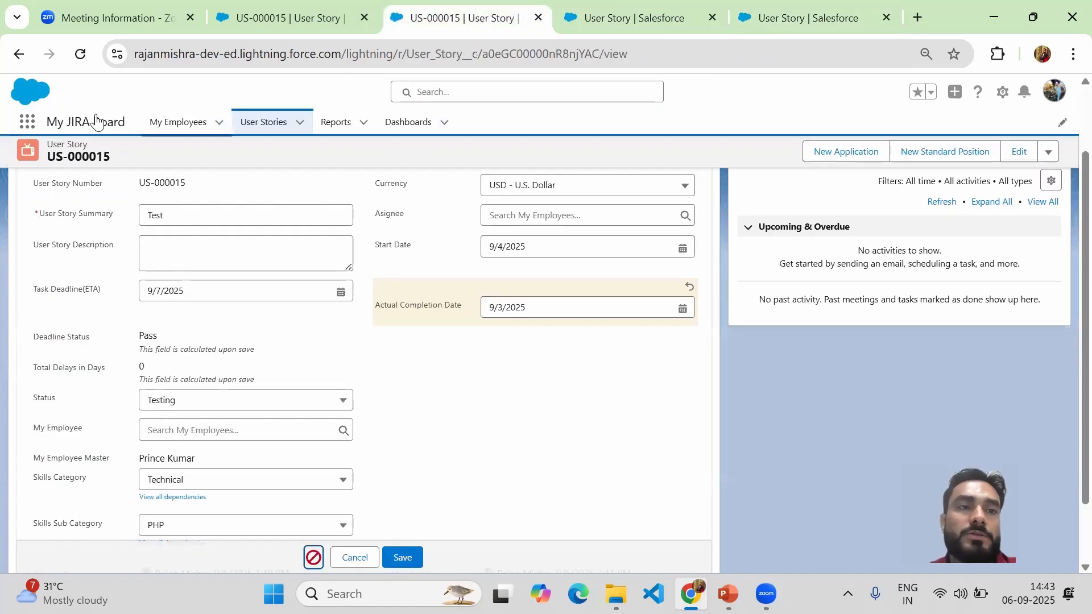
pyautogui.click(81, 53)
pyautogui.press('Return')
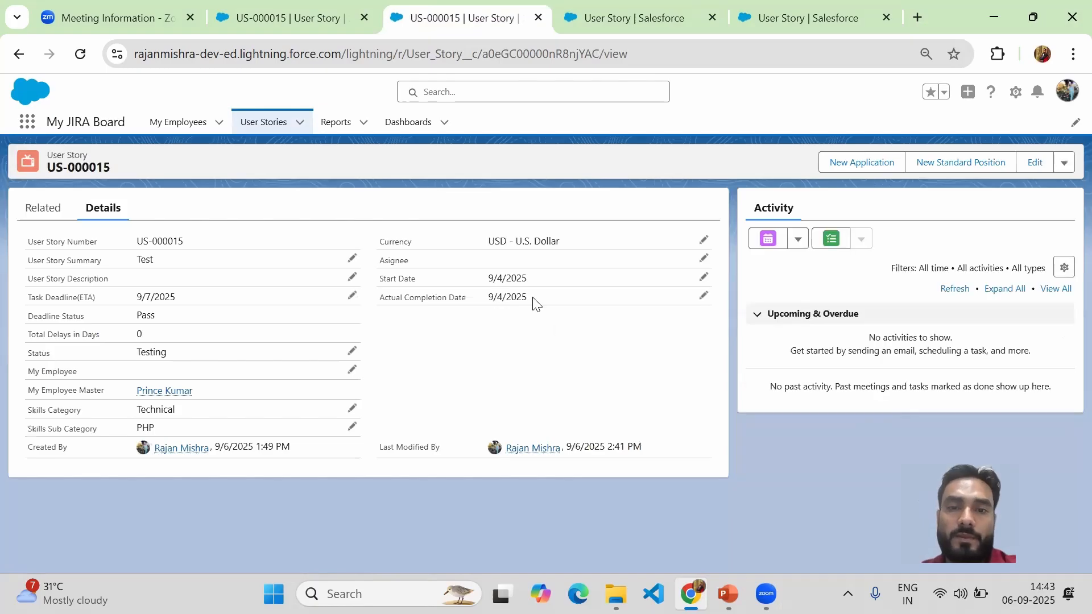
pyautogui.click(704, 296)
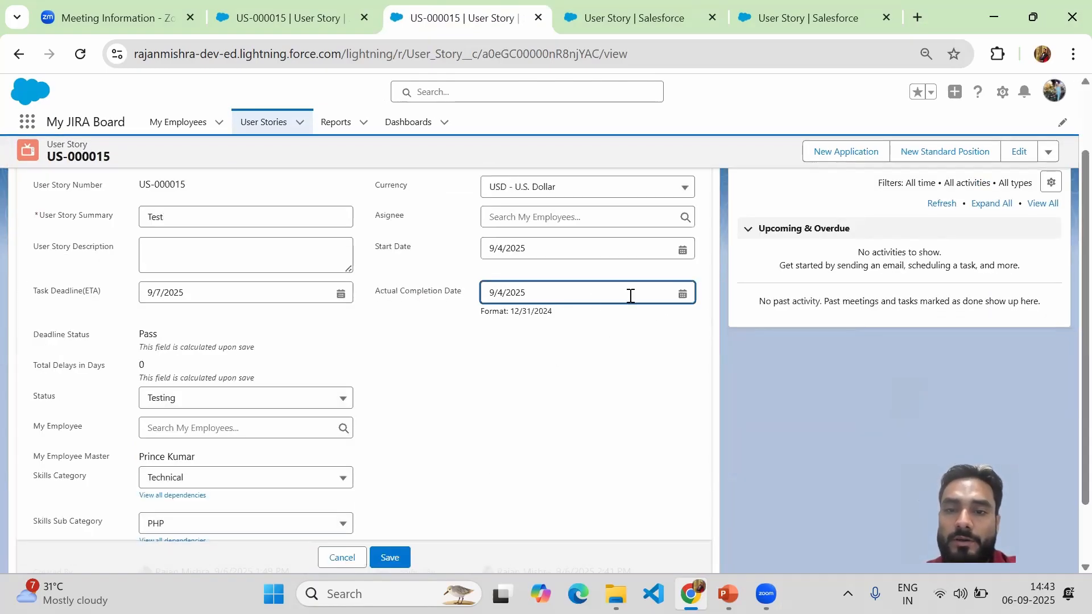
pyautogui.click(682, 294)
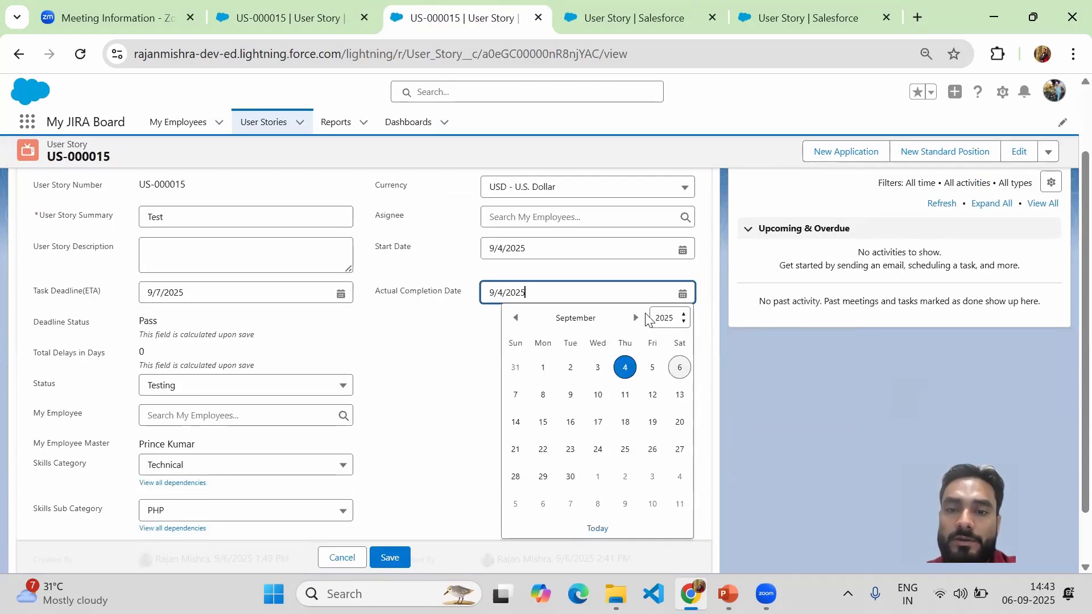
pyautogui.click(598, 368)
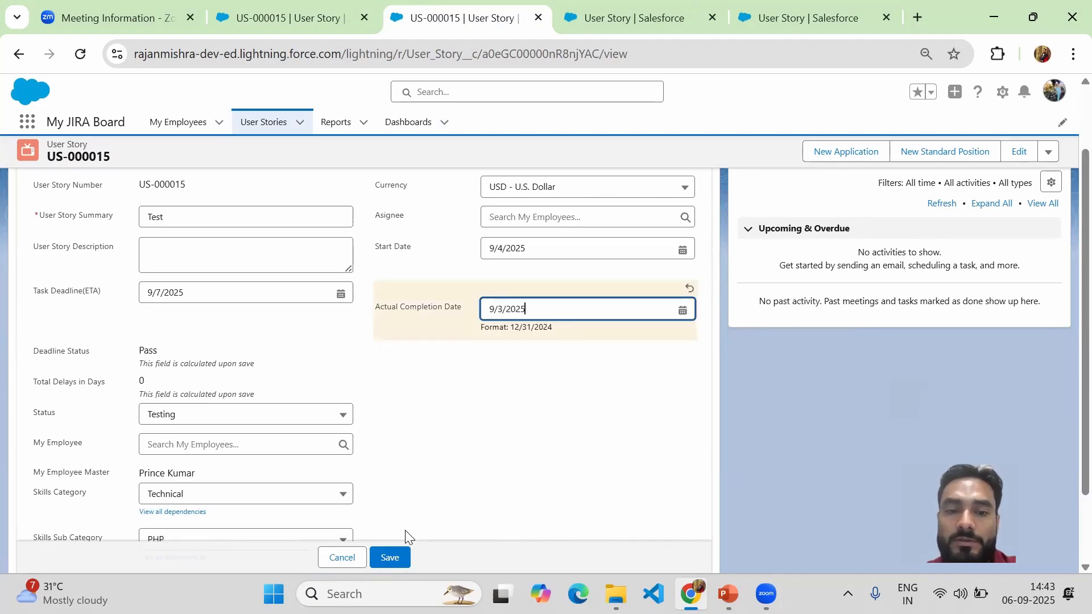
pyautogui.click(380, 556)
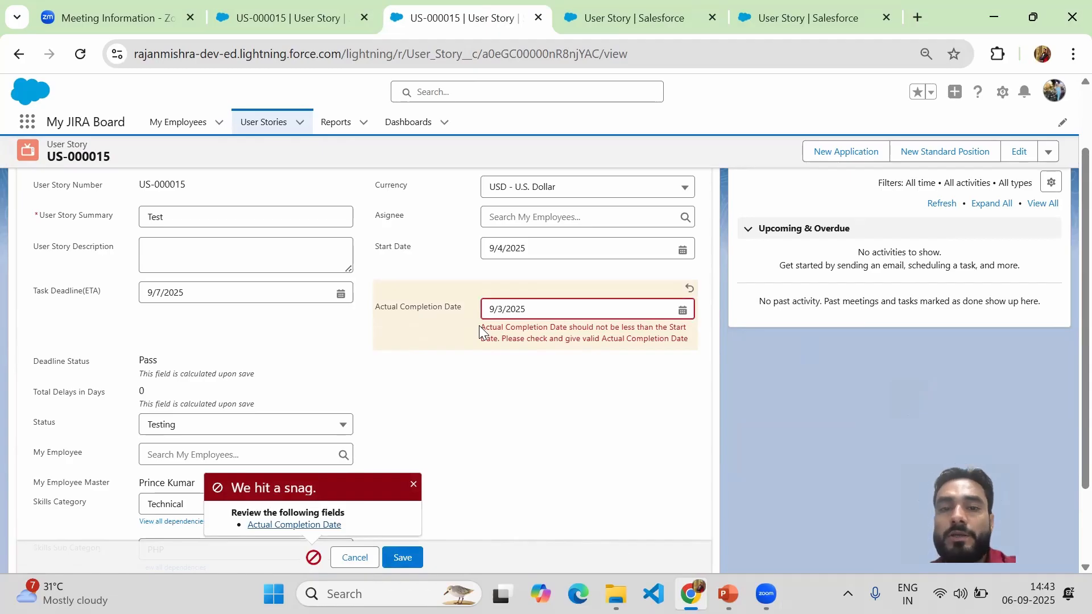
# Step: Review the validation error text shown below the Actual Completion Date field
pyautogui.moveTo(479, 325); pyautogui.dragTo(603, 352)
pyautogui.click(603, 351)
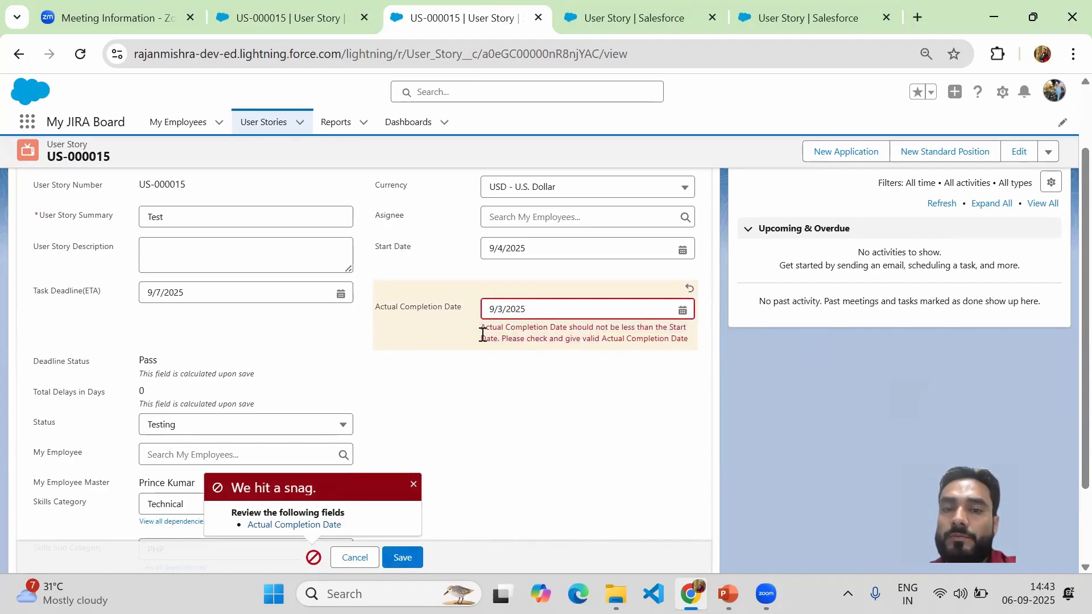
pyautogui.moveTo(481, 330); pyautogui.dragTo(682, 341)
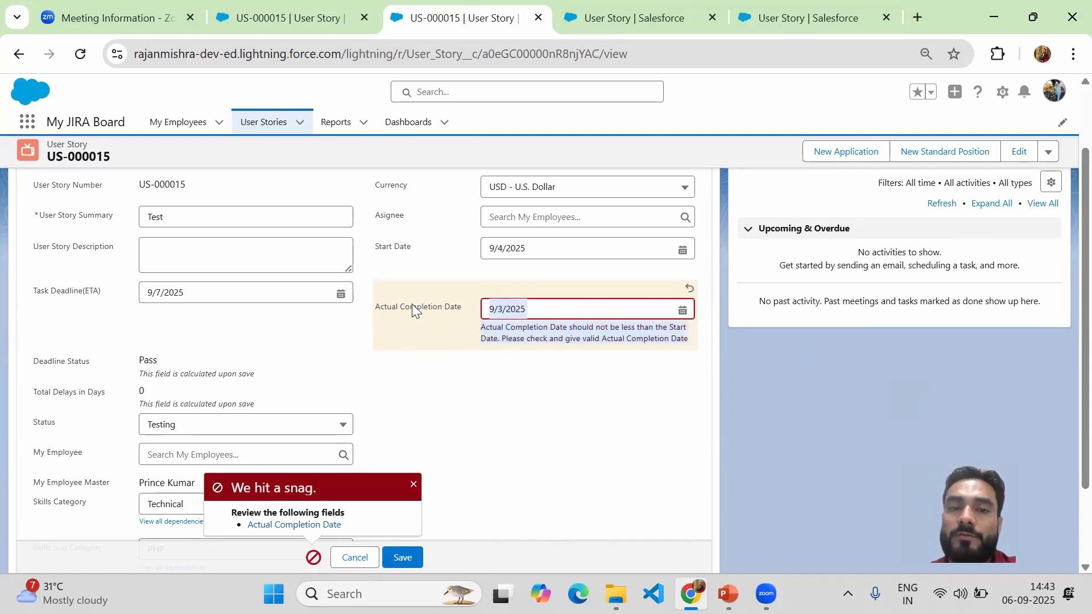
# Step: Edit the validation rule to place its Error Location on the Status field and save the rule
pyautogui.click(807, 16)
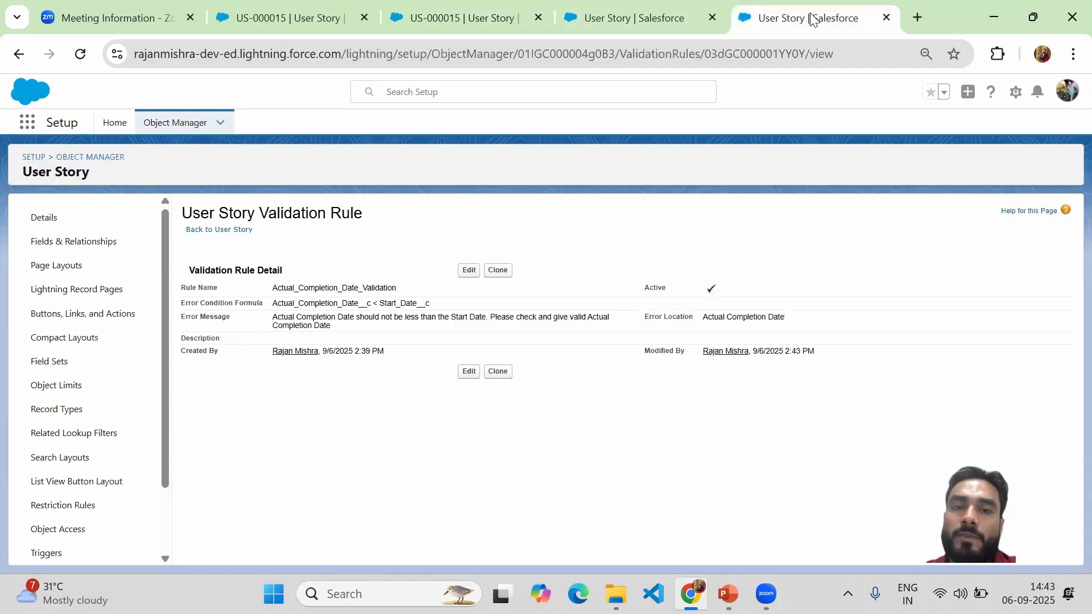
pyautogui.click(469, 271)
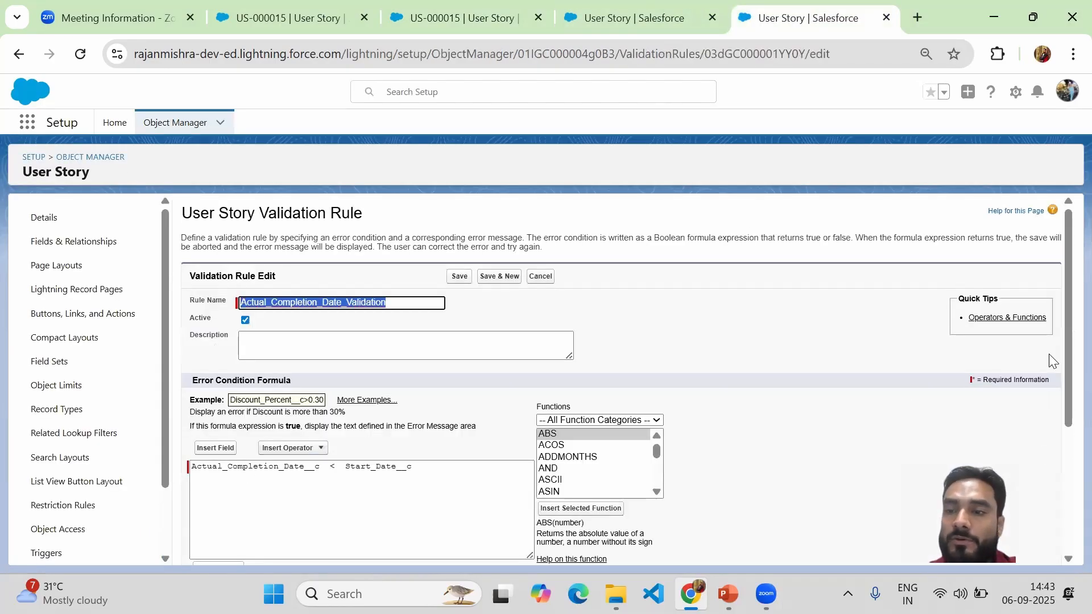
pyautogui.moveTo(1068, 289); pyautogui.dragTo(1066, 472)
pyautogui.click(446, 515)
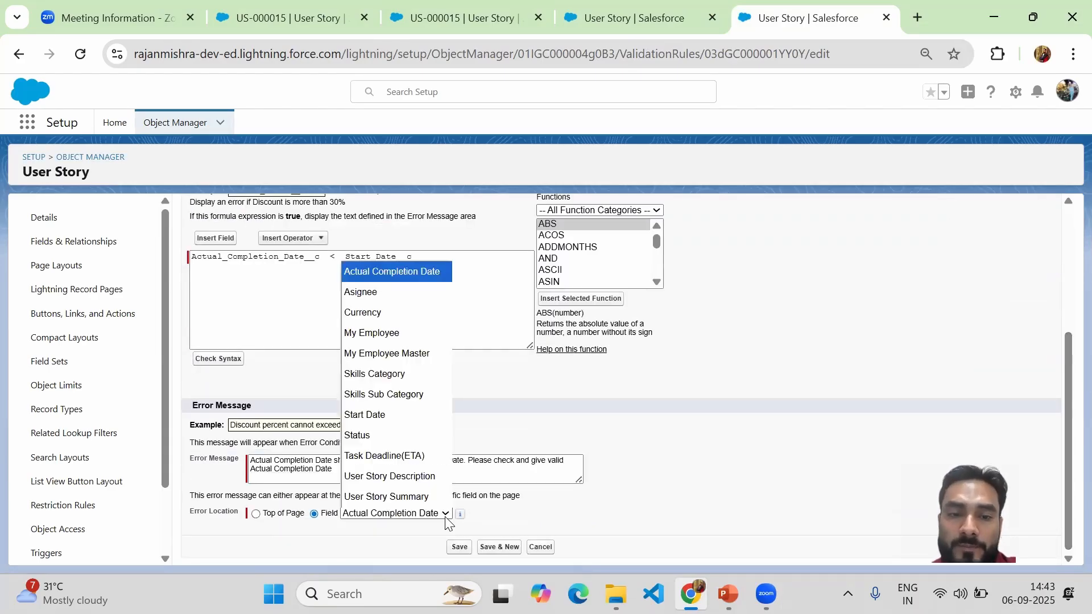
pyautogui.click(355, 442)
pyautogui.click(460, 546)
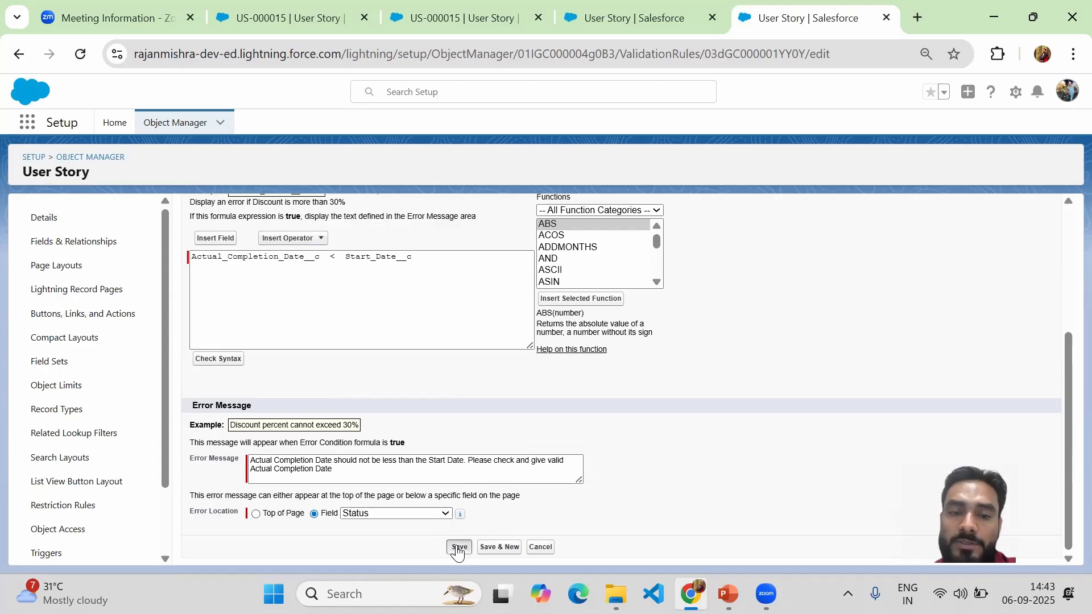
# Step: Reload the US-000015 record, try saving it with Actual Completion Date 9/3/2025, and review the error by the Status field before dismissing it
pyautogui.click(440, 23)
pyautogui.click(80, 54)
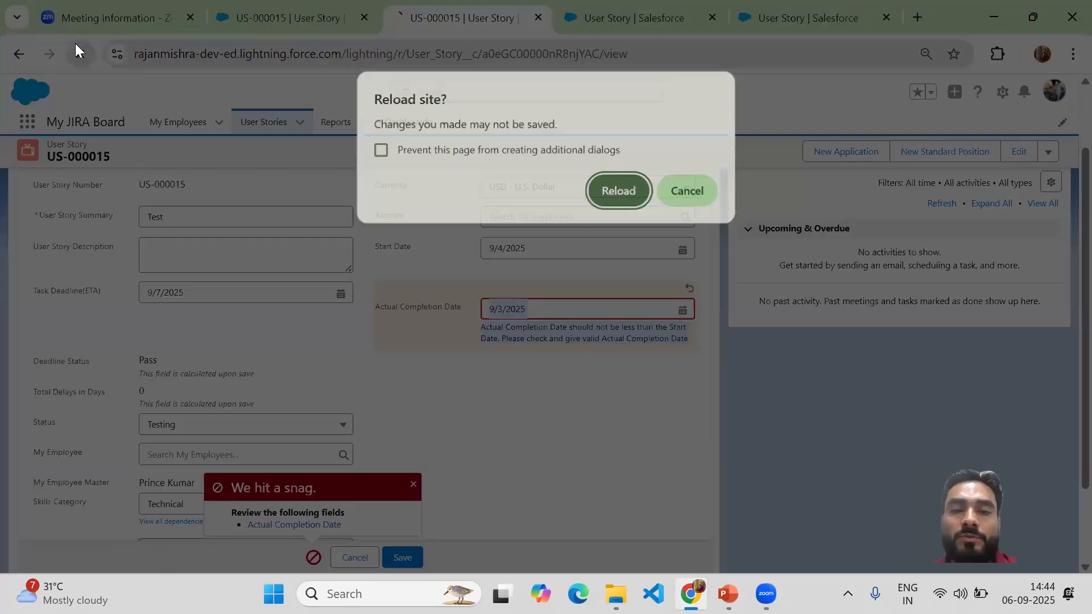
pyautogui.click(606, 198)
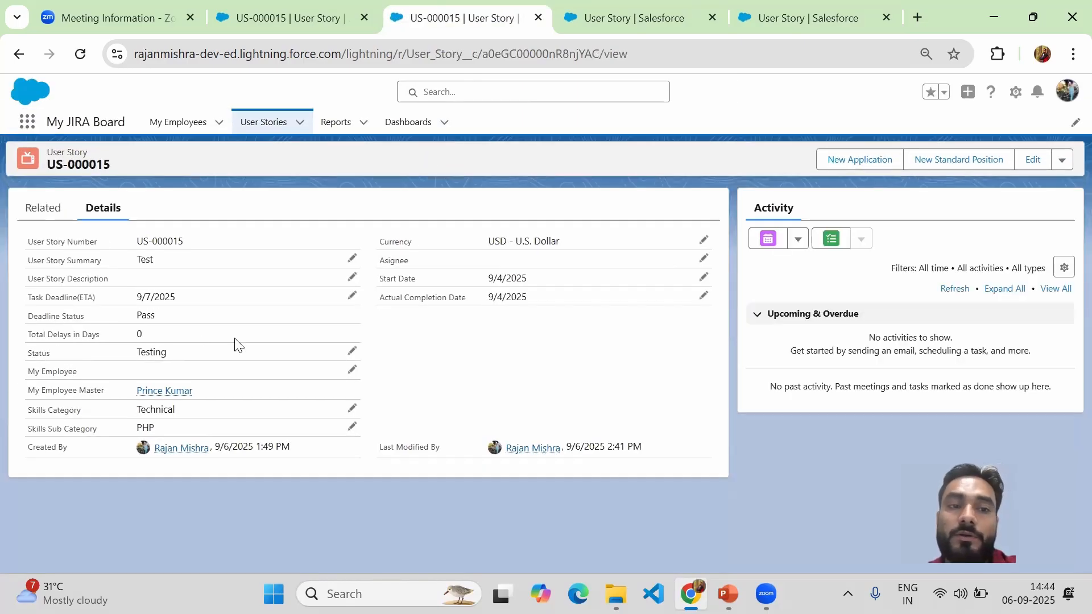
pyautogui.tripleClick(446, 296)
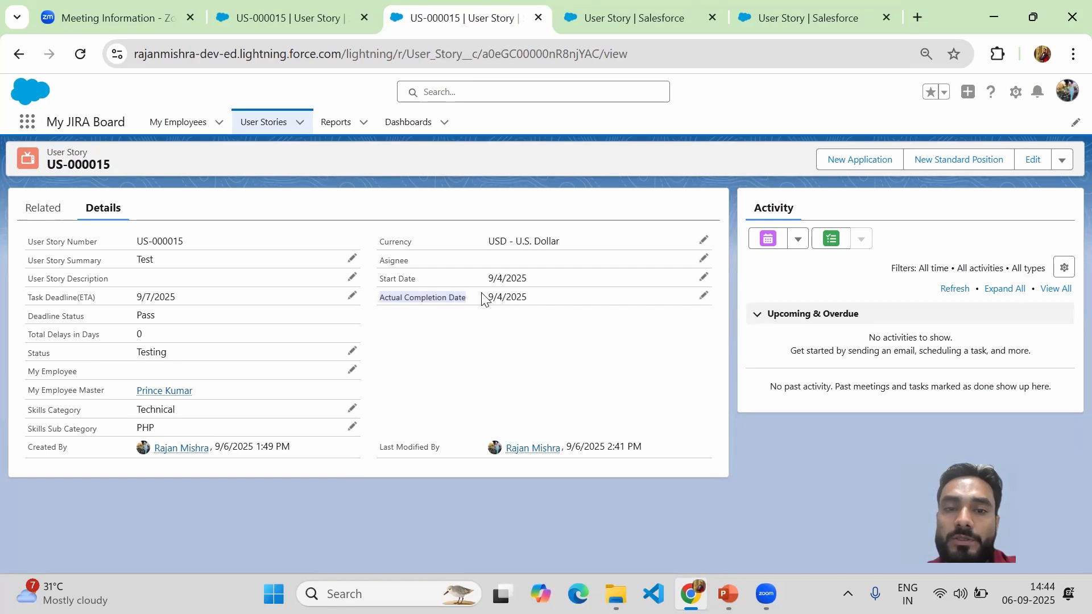
pyautogui.click(703, 296)
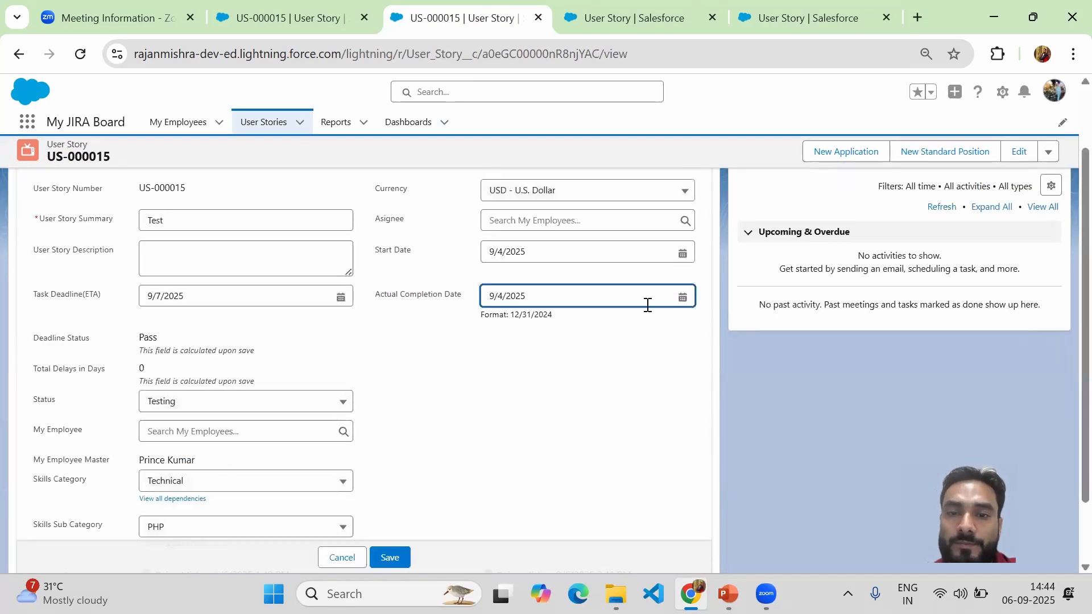
pyautogui.click(643, 298)
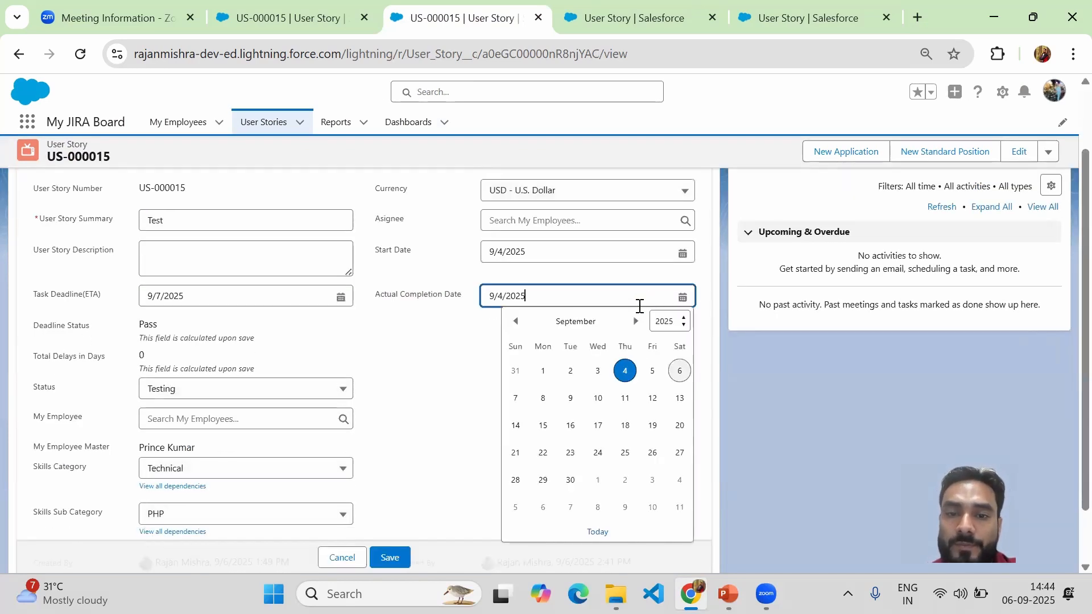
pyautogui.click(598, 378)
pyautogui.click(393, 554)
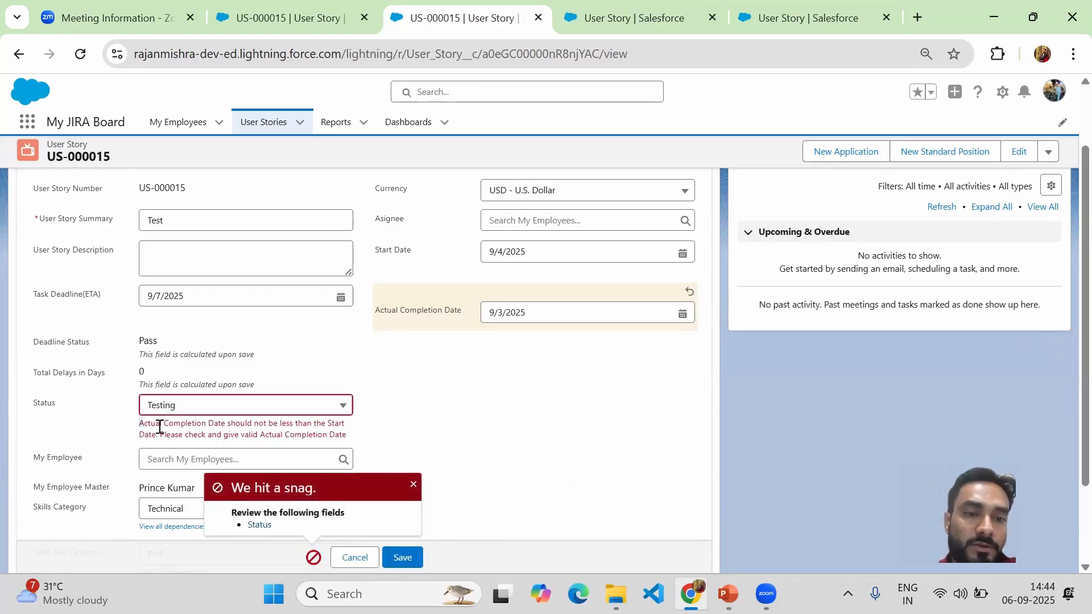
pyautogui.moveTo(160, 426); pyautogui.dragTo(359, 439)
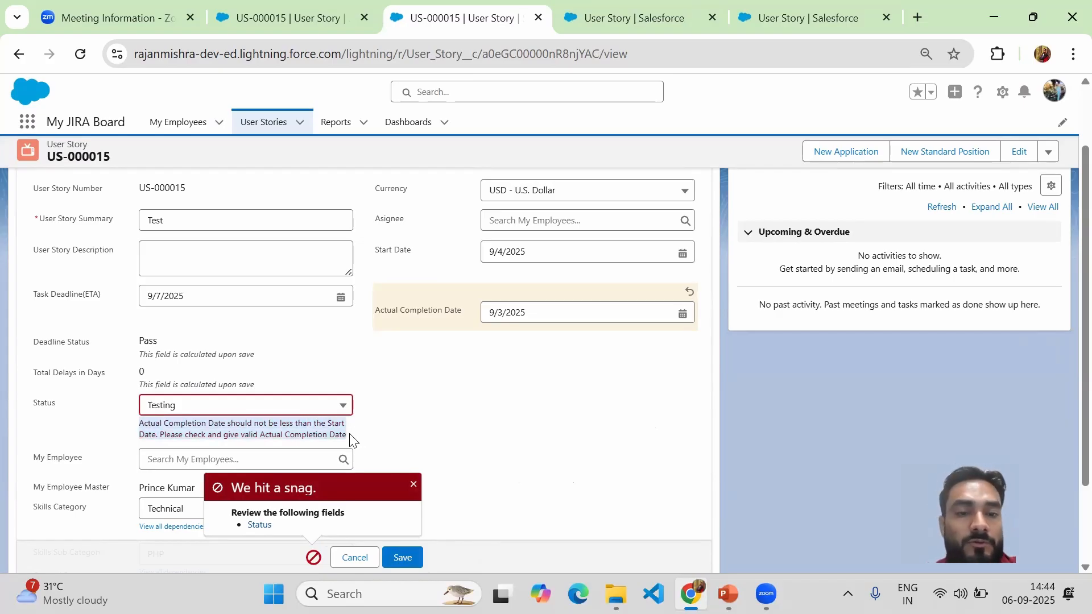
pyautogui.click(413, 484)
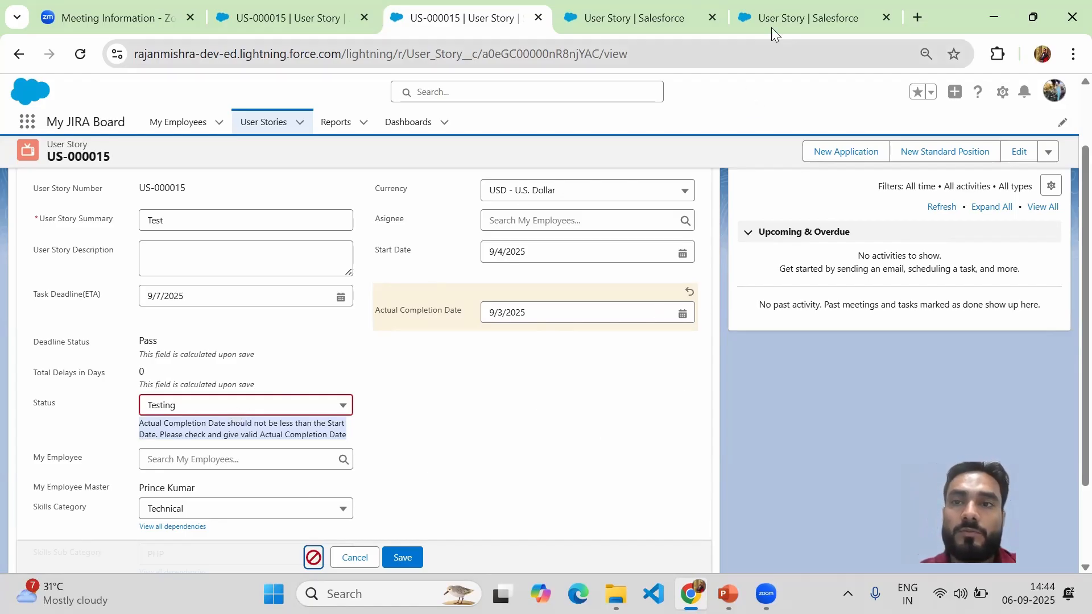
# Step: Edit the validation rule to return its Error Location to the Actual Completion Date field and save the rule
pyautogui.click(789, 26)
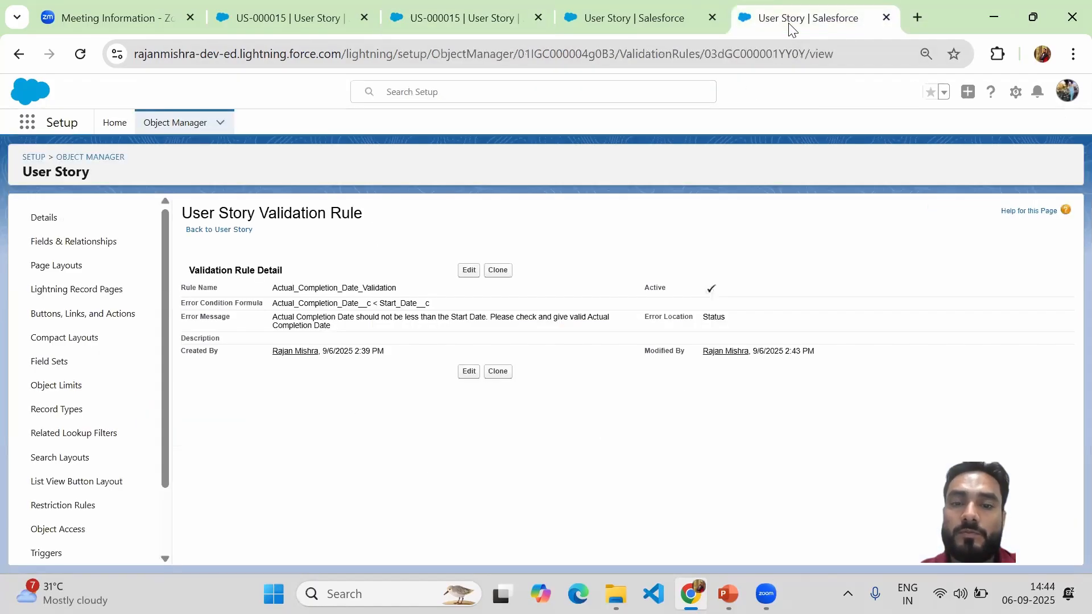
pyautogui.click(466, 271)
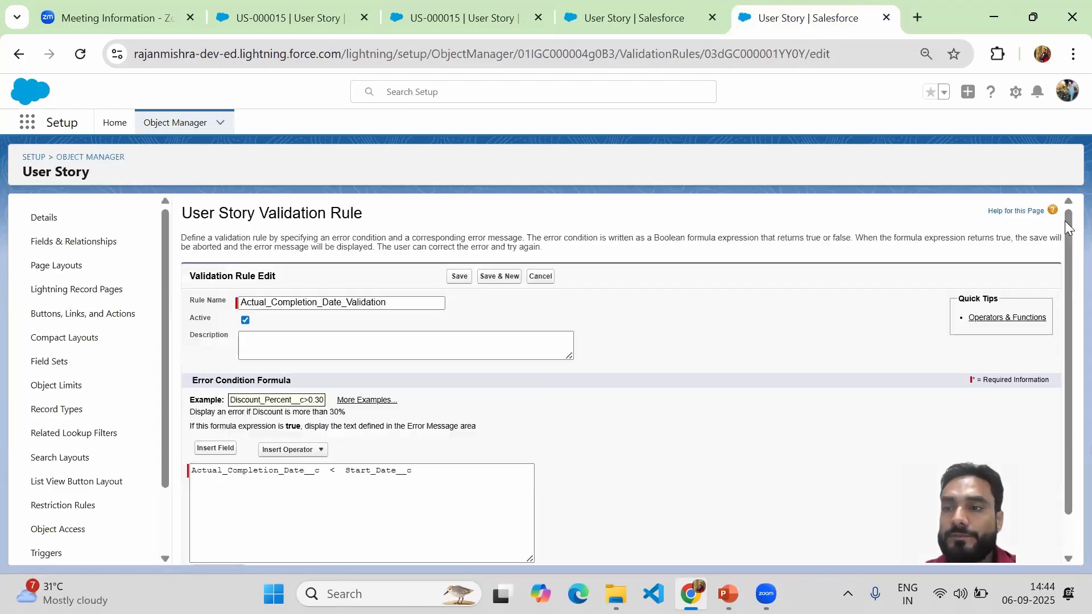
pyautogui.moveTo(1067, 243); pyautogui.dragTo(1068, 446)
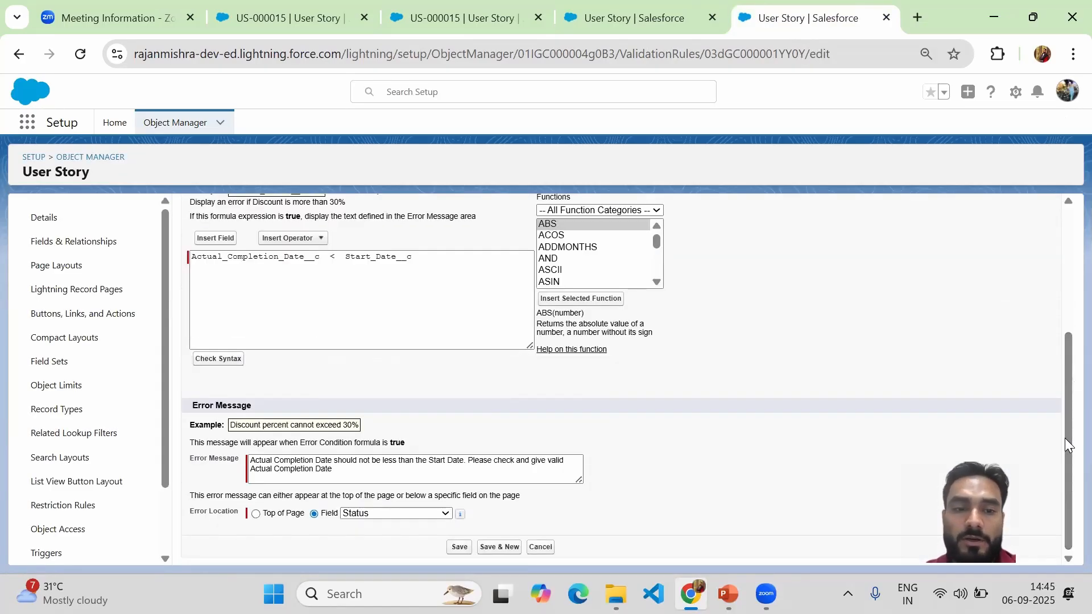
pyautogui.click(398, 513)
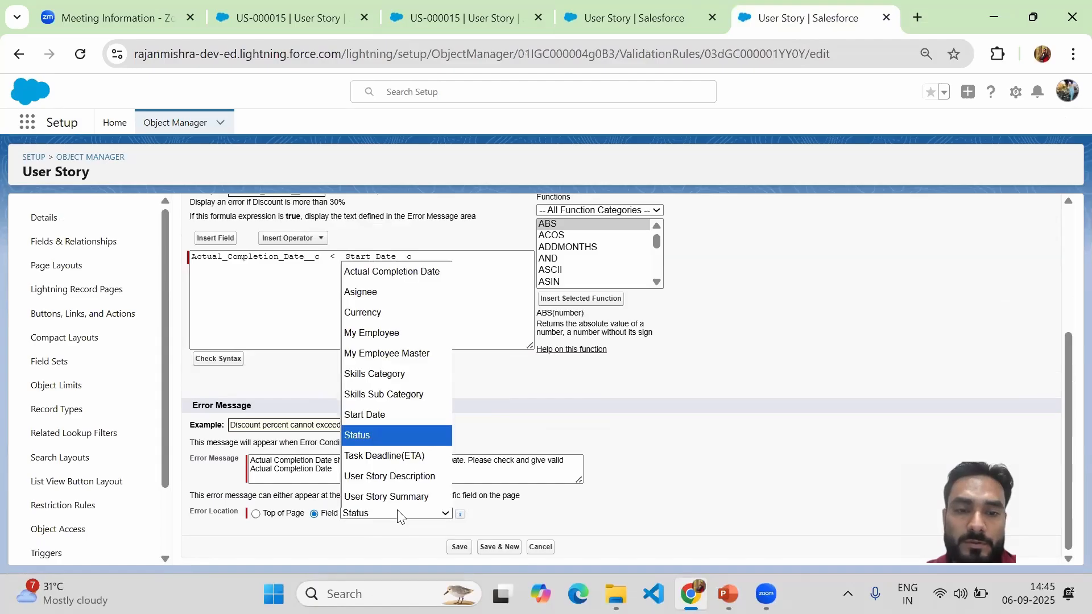
pyautogui.click(366, 274)
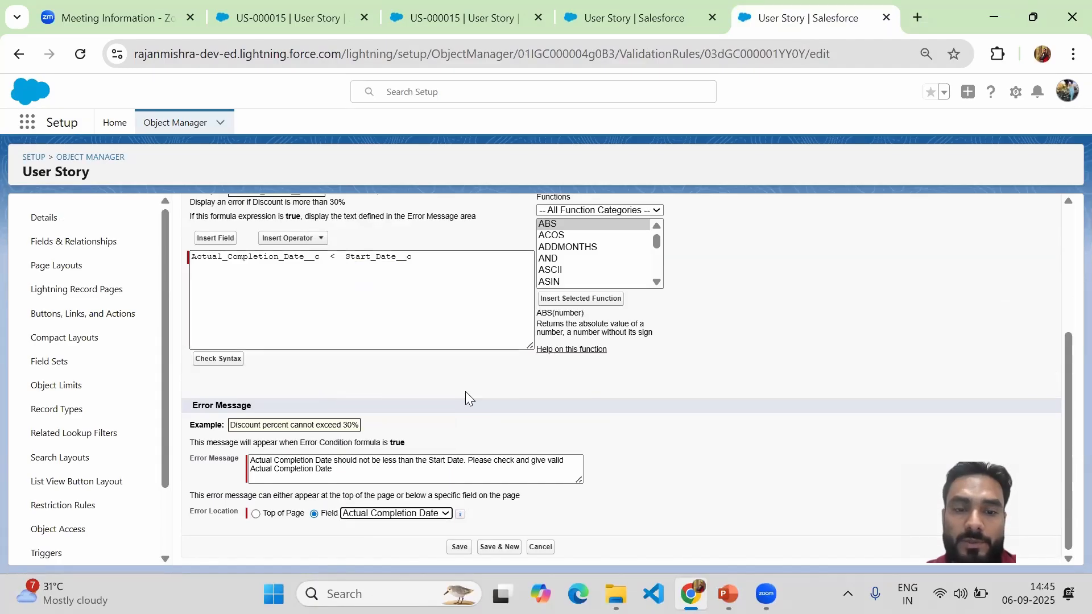
pyautogui.click(459, 547)
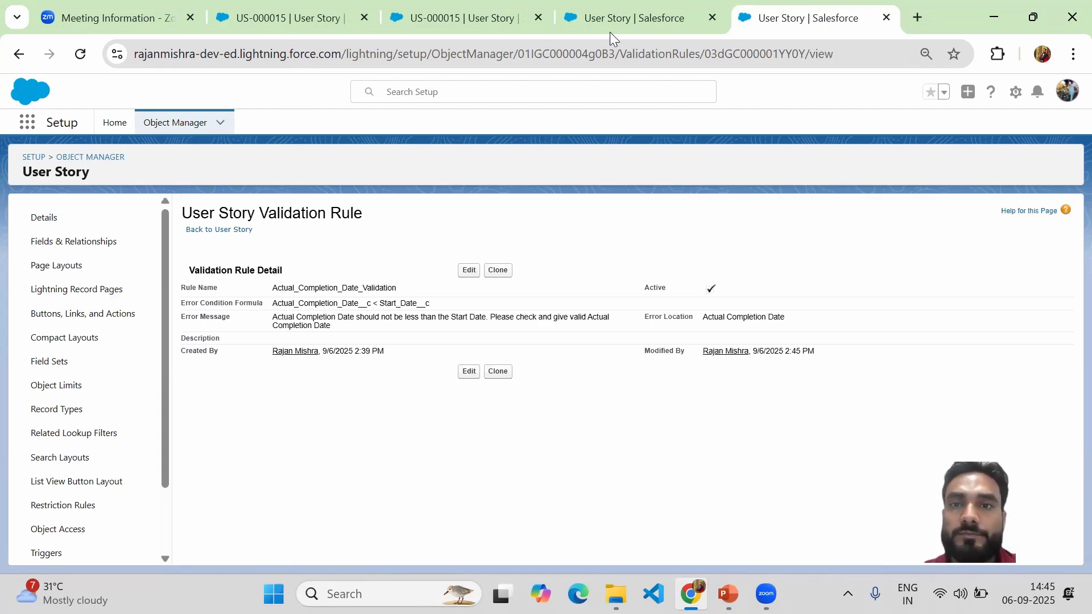
# Step: Reload the US-000015 record and try again to save it with Actual Completion Date 9/3/2025
pyautogui.click(413, 19)
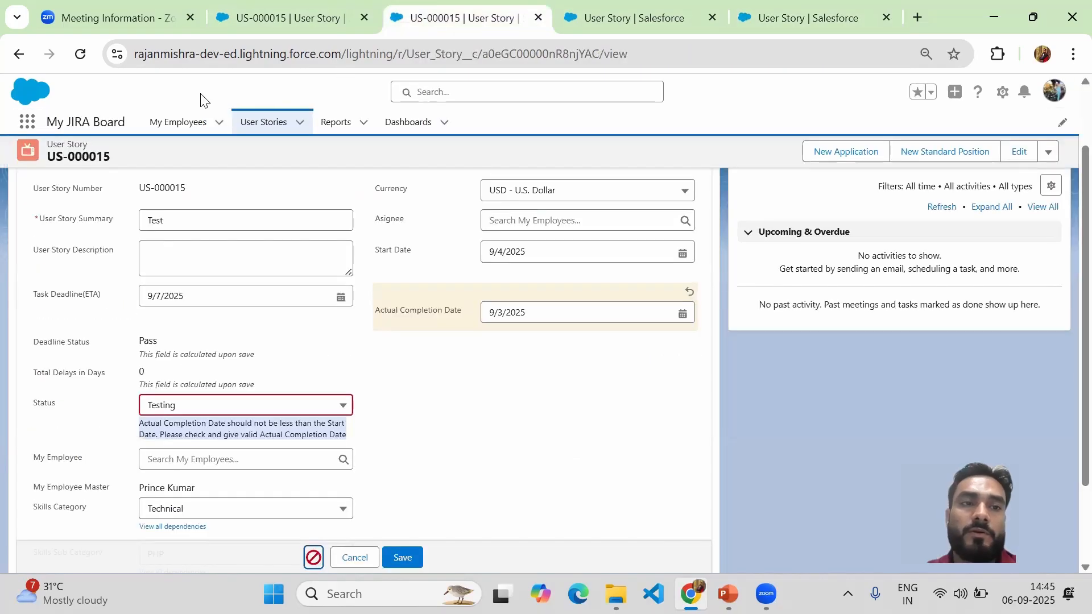
pyautogui.click(81, 53)
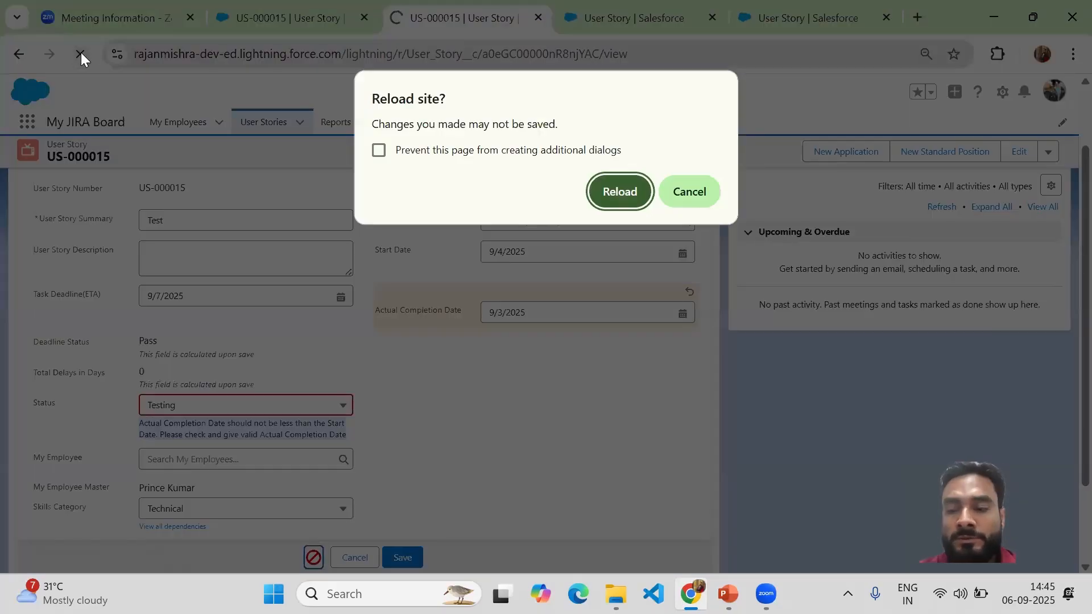
pyautogui.press('Return')
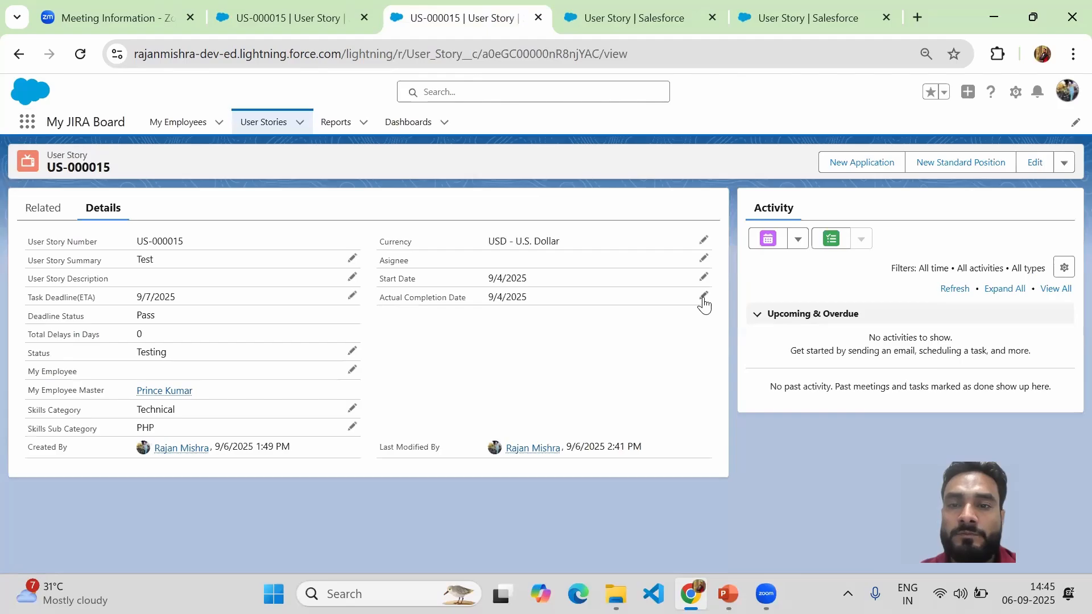
pyautogui.click(704, 298)
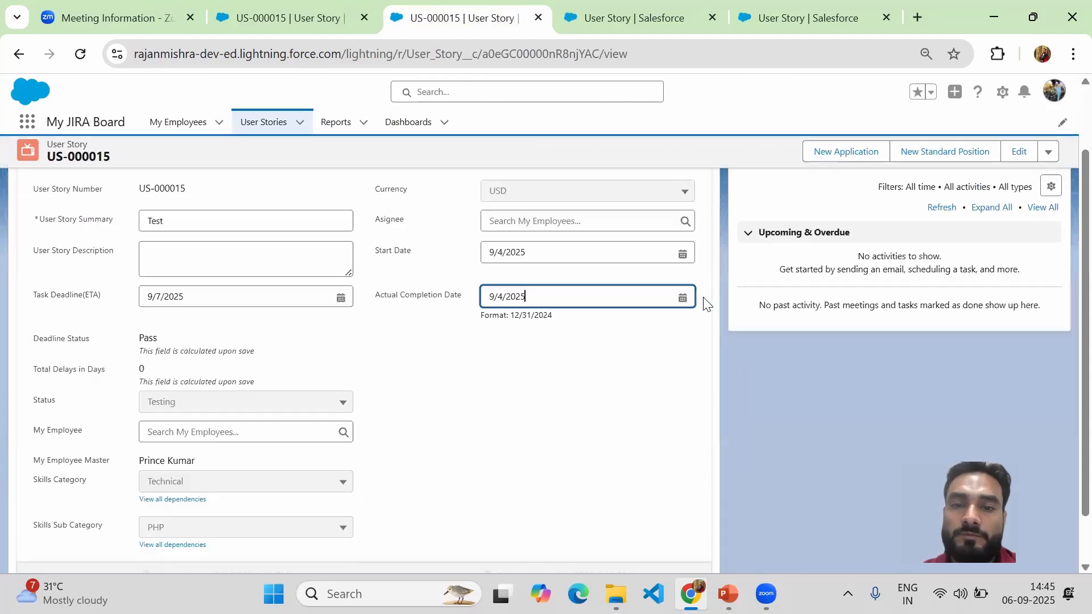
pyautogui.click(537, 296)
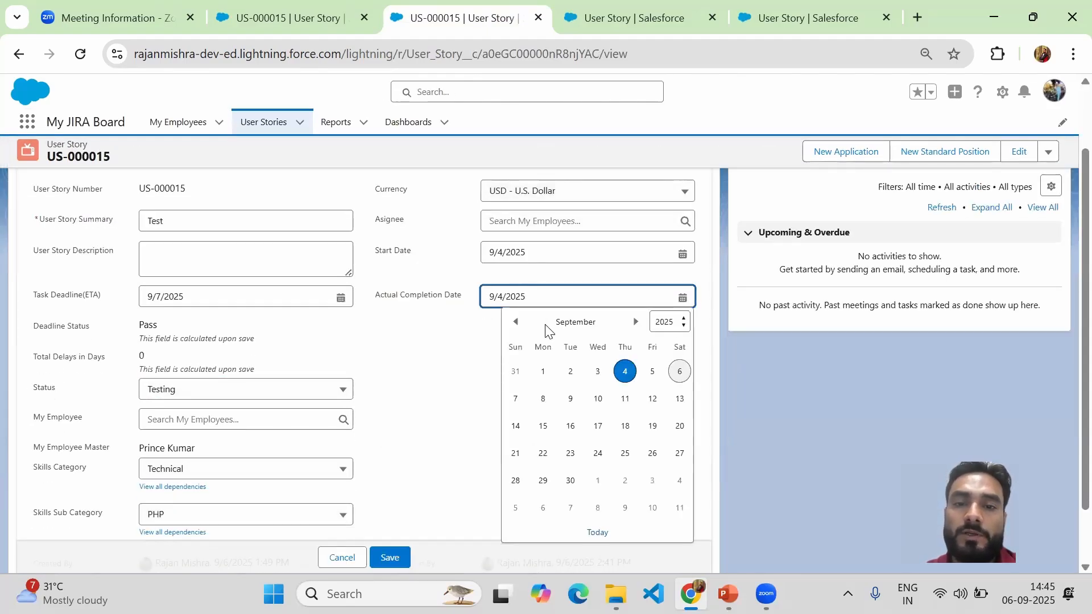
pyautogui.click(602, 379)
pyautogui.click(390, 557)
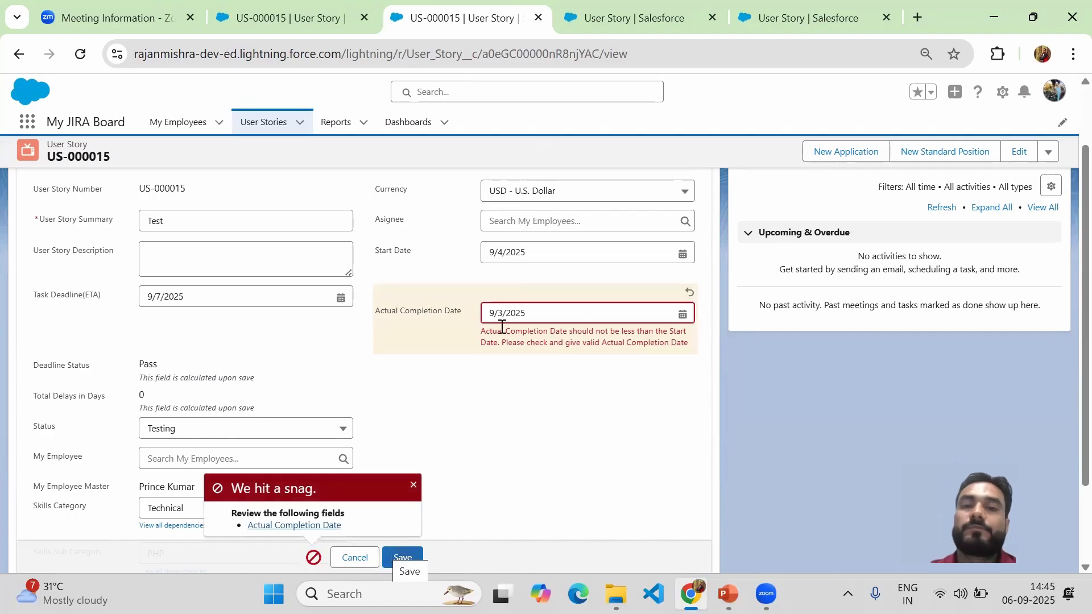
# Step: Change the Actual Completion Date to 9/5/2025, after the Start Date, and save the record
pyautogui.click(679, 316)
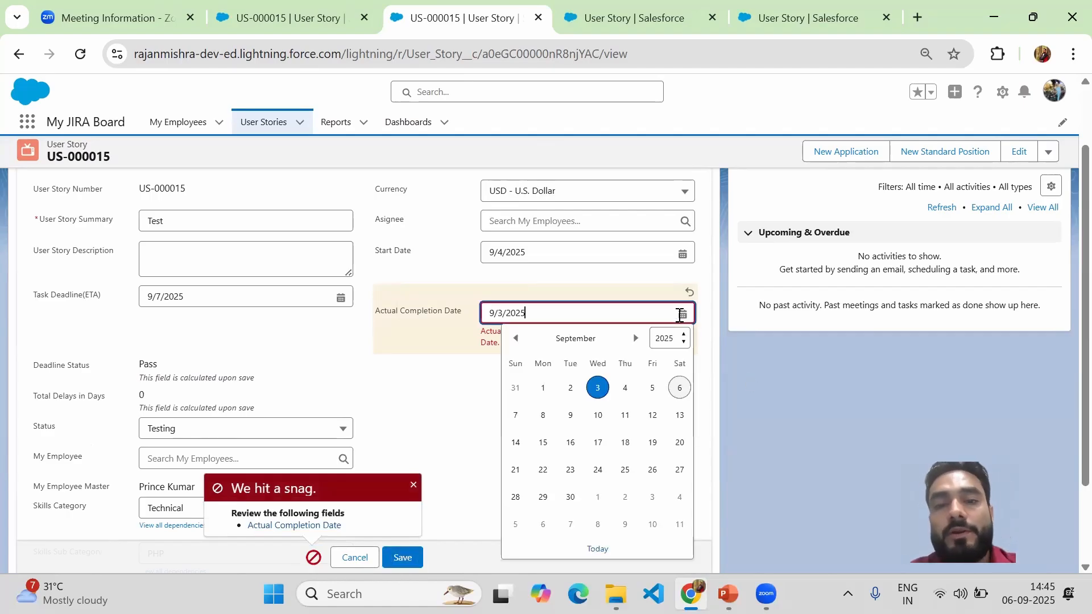
pyautogui.click(652, 389)
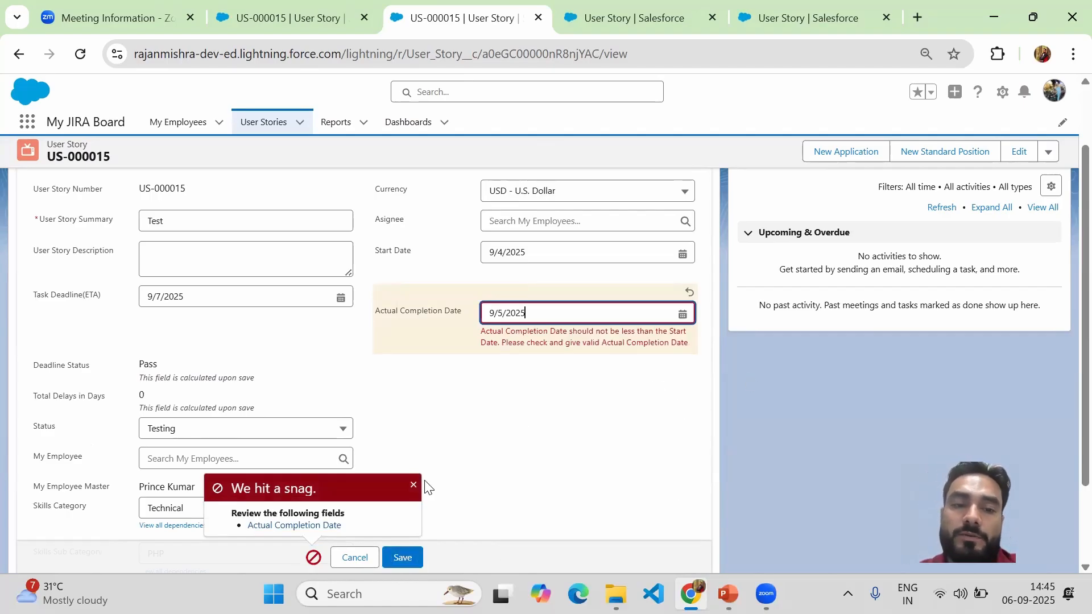
pyautogui.click(392, 550)
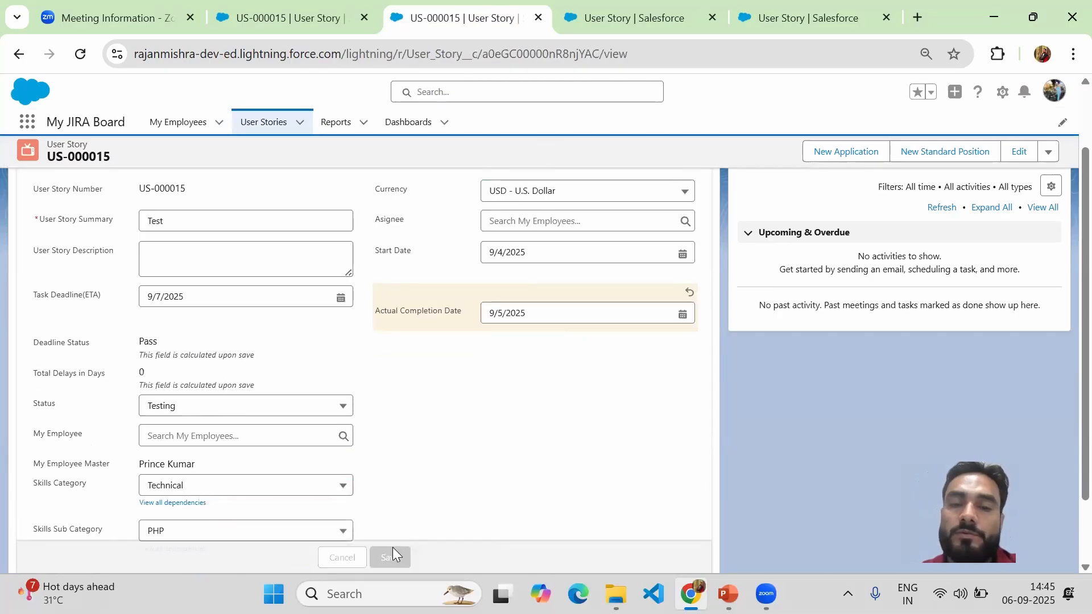